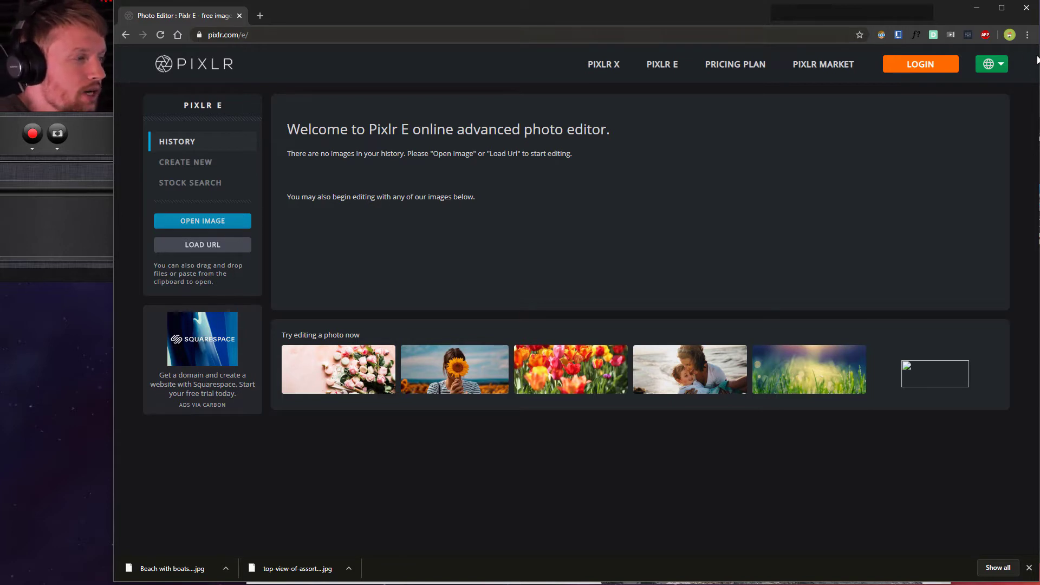
Step: Enlarge the preview window of the beach with boats photo to examine it
{"action": "left_click_drag", "start_coordinate": [1035, 56], "coordinate": [1038, 61]}
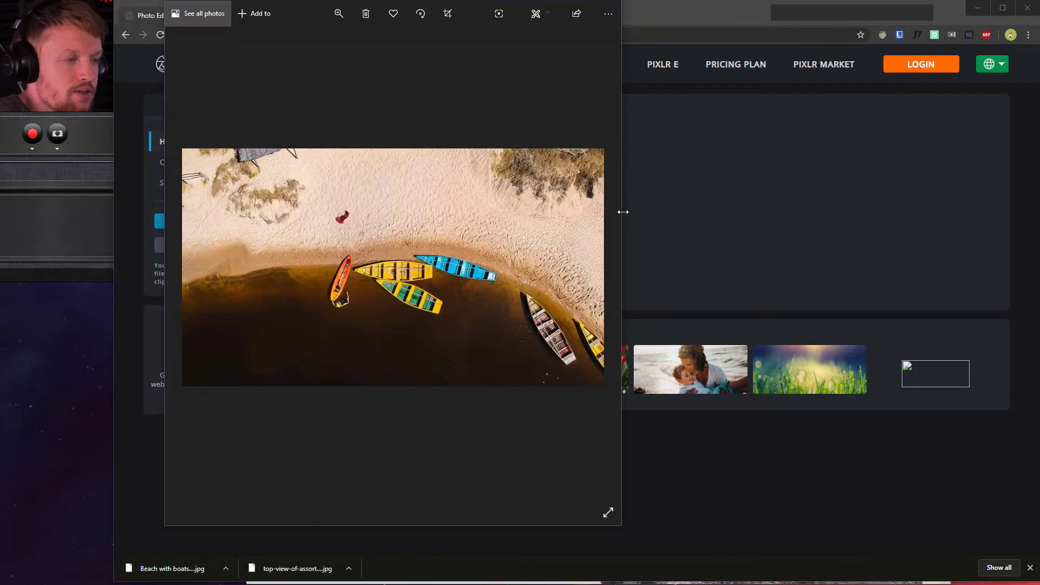
{"action": "left_click_drag", "start_coordinate": [622, 211], "coordinate": [792, 211]}
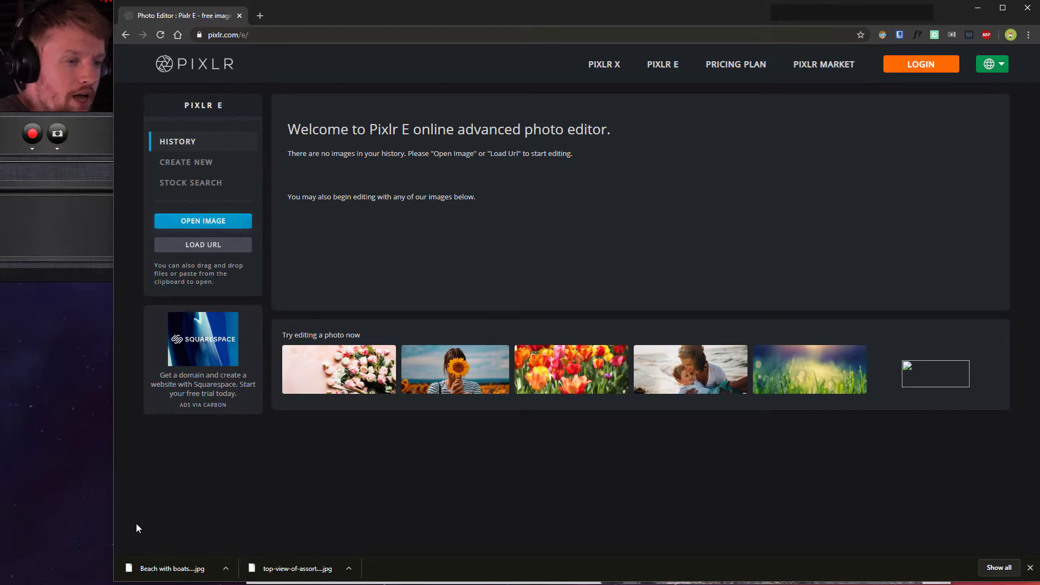
Step: Bring up the Downloads folder beside the editor and try to drop the Beach with boats & towel image into it
{"action": "left_click", "coordinate": [109, 584]}
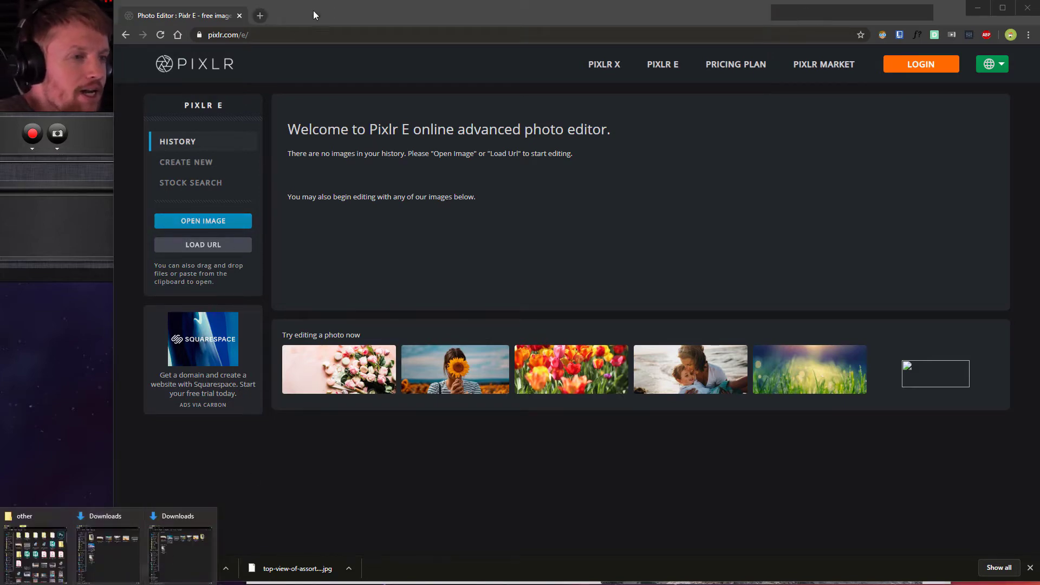
{"action": "left_click", "coordinate": [122, 531]}
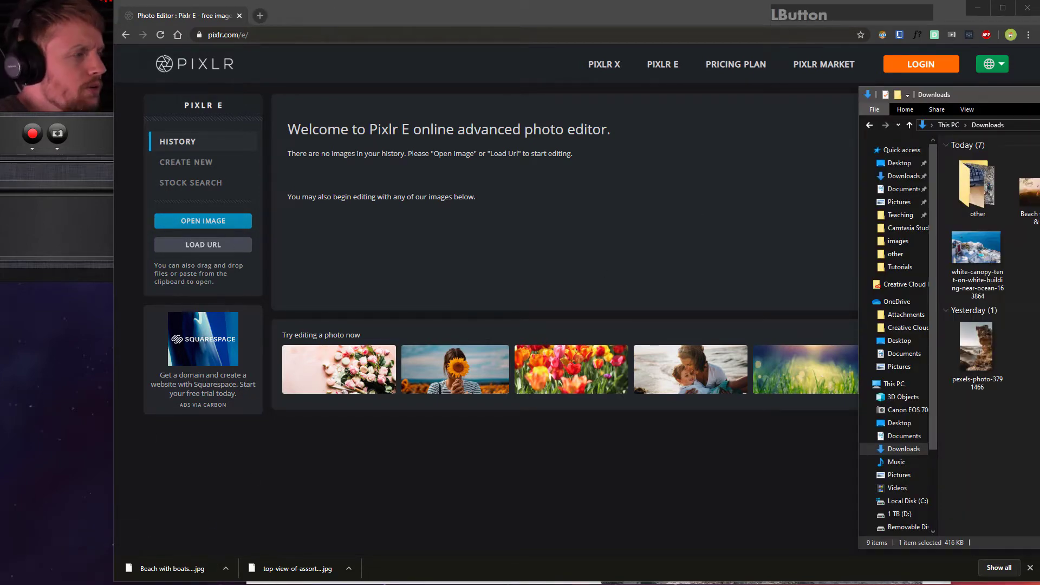
{"action": "left_click_drag", "start_coordinate": [1039, 96], "coordinate": [730, 34]}
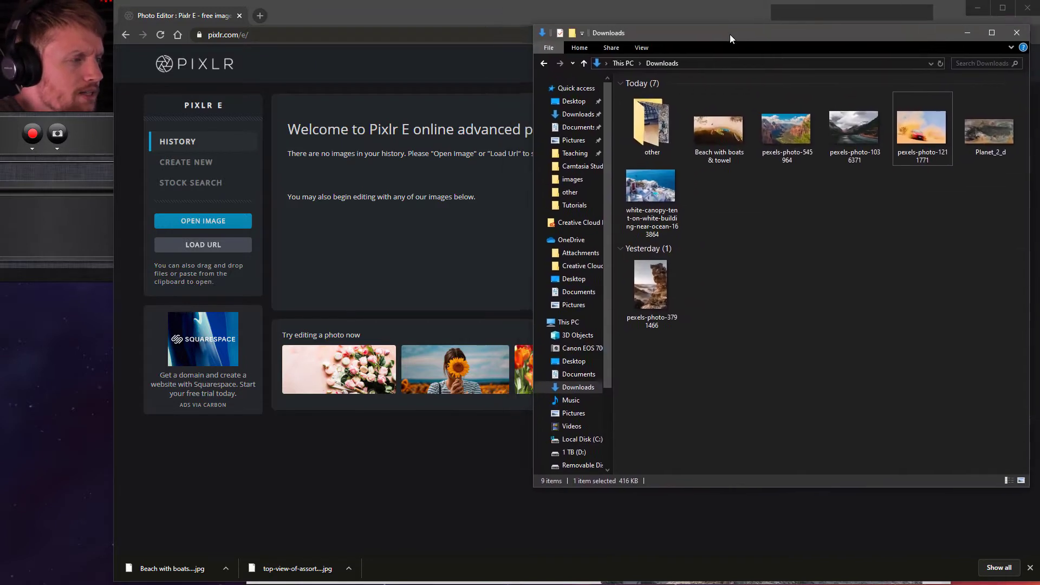
{"action": "left_click_drag", "start_coordinate": [707, 132], "coordinate": [322, 230]}
{"action": "left_click", "coordinate": [411, 18]}
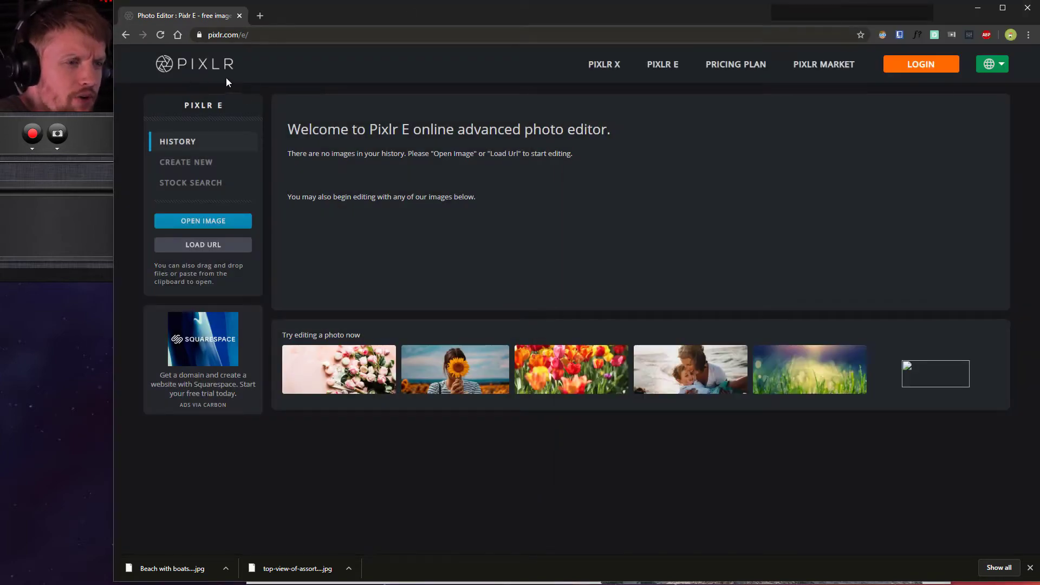
Step: Open the Beach with boats & towel image from the Downloads folder for editing
{"action": "left_click", "coordinate": [215, 223]}
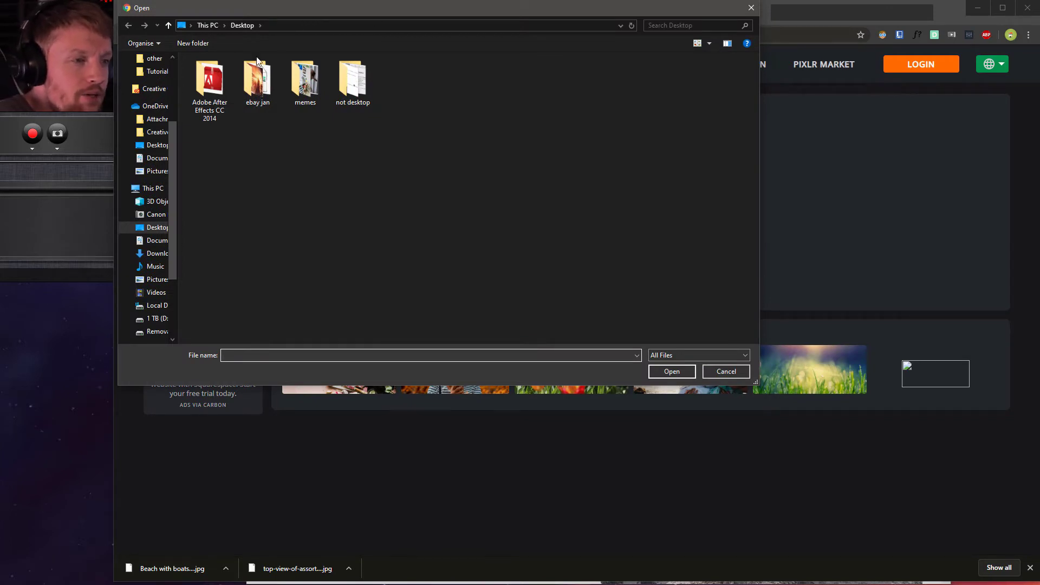
{"action": "left_click", "coordinate": [155, 254]}
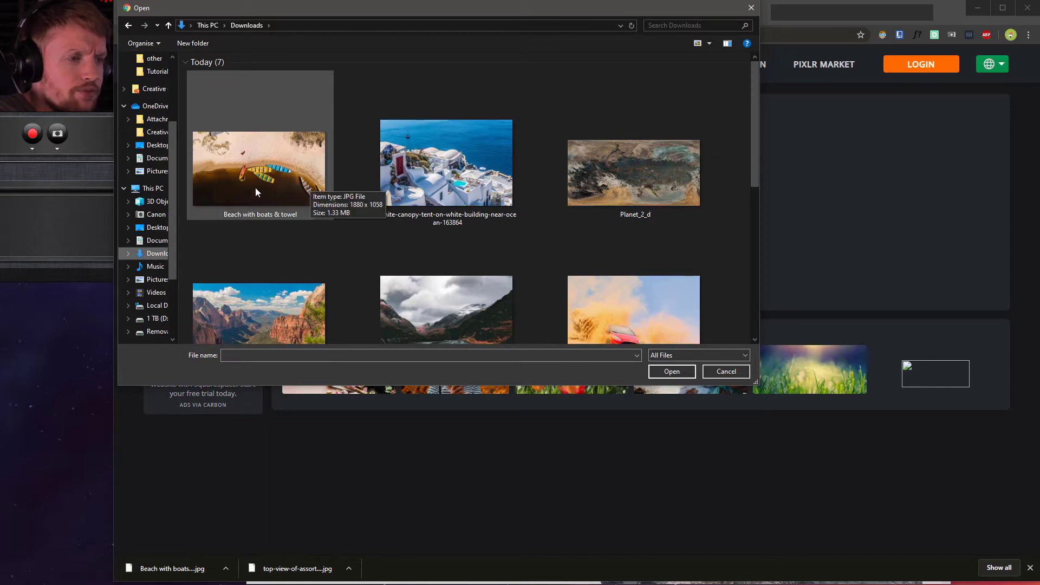
{"action": "left_click", "coordinate": [238, 170]}
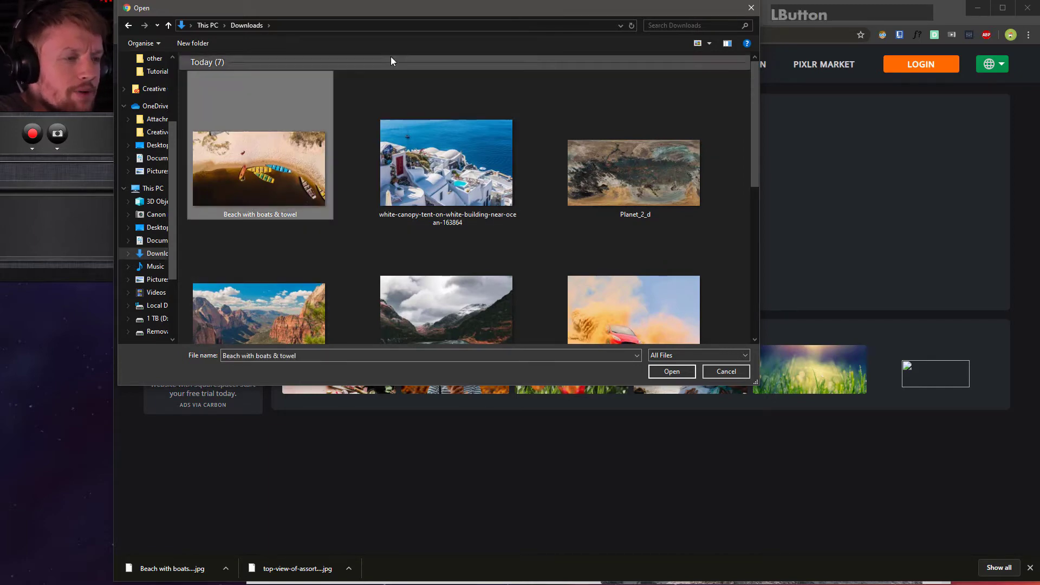
{"action": "left_click", "coordinate": [669, 372]}
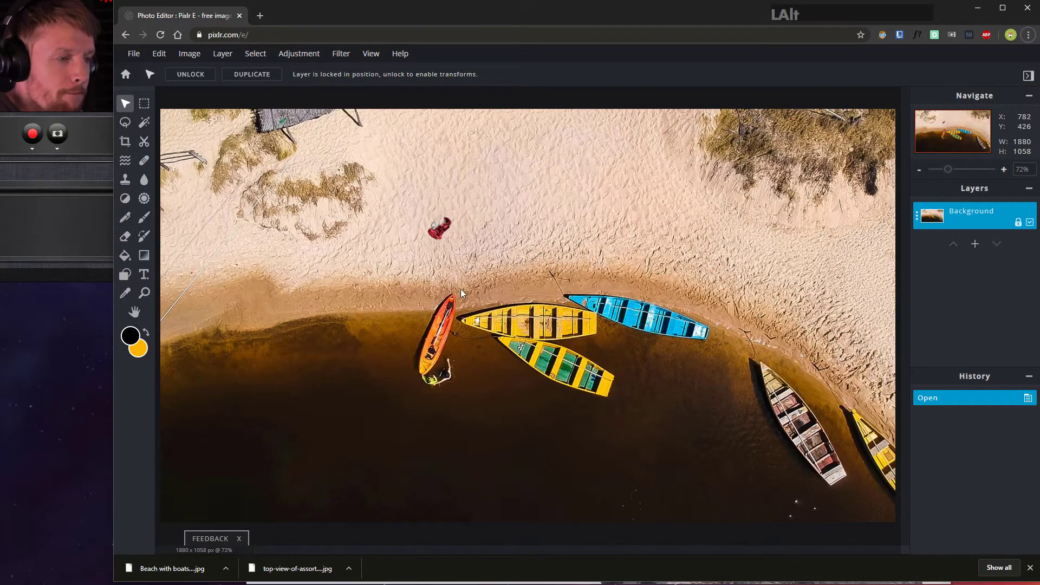
Step: Examine the boats and the red towel on the beach at closer and wider magnifications
{"action": "scroll", "coordinate": [468, 263], "scroll_direction": "down", "scroll_amount": 4}
{"action": "scroll", "coordinate": [491, 294], "scroll_direction": "up", "scroll_amount": 8}
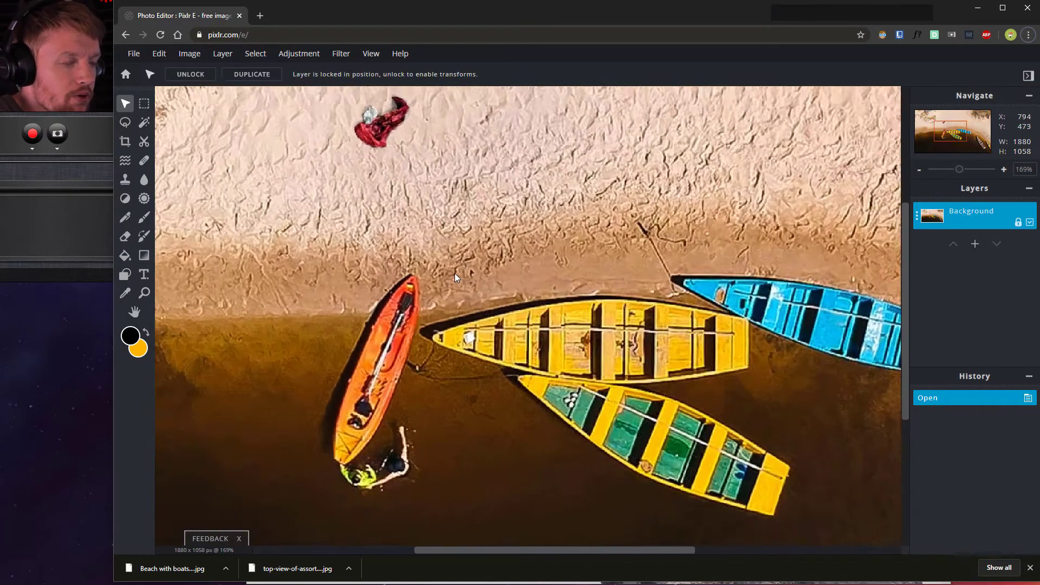
{"action": "scroll", "coordinate": [453, 273], "scroll_direction": "down", "scroll_amount": 2}
{"action": "scroll", "coordinate": [487, 277], "scroll_direction": "down", "scroll_amount": 2}
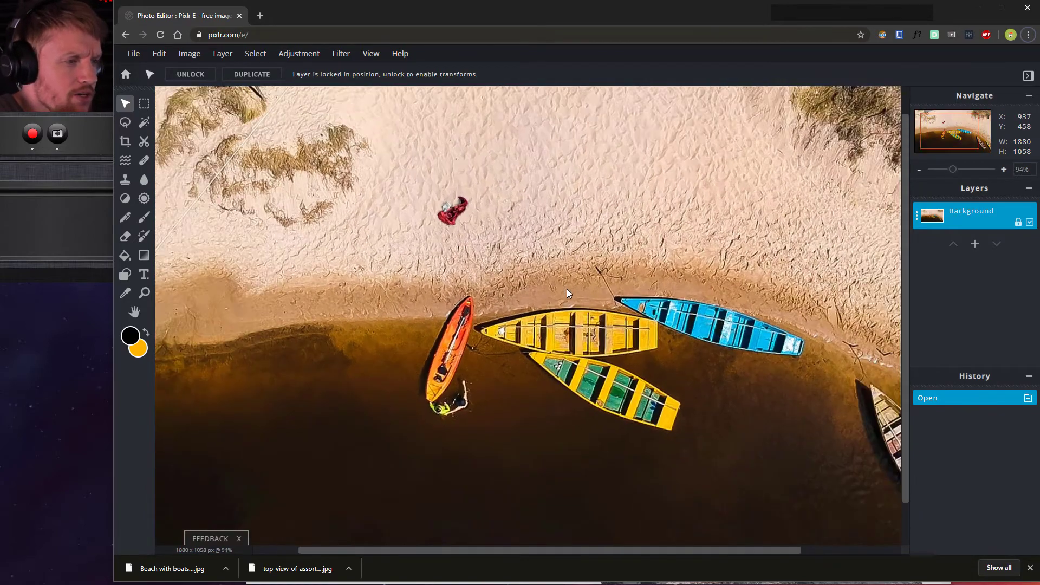
{"action": "scroll", "coordinate": [378, 229], "scroll_direction": "up", "scroll_amount": 4}
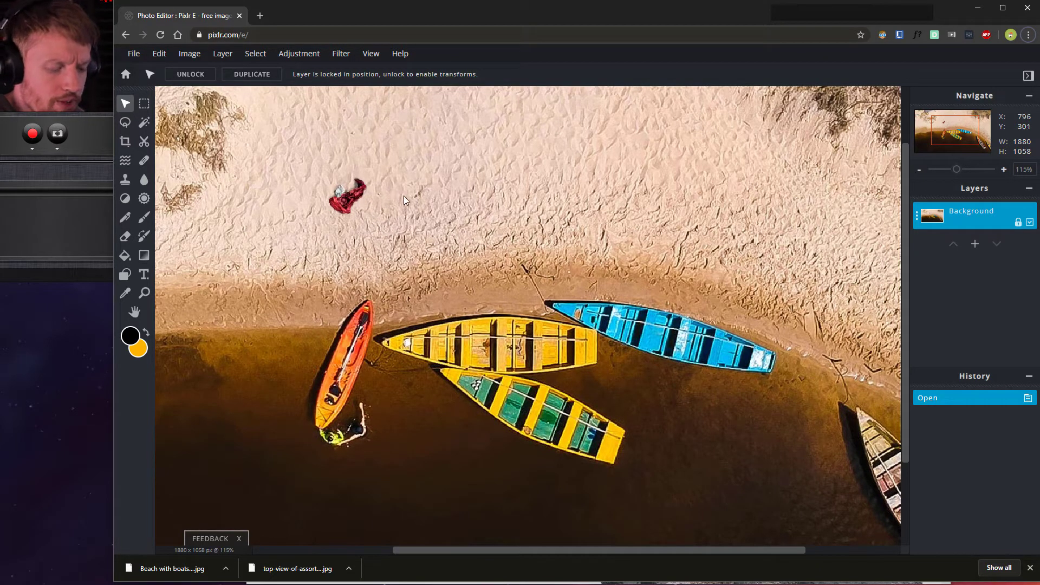
{"action": "key", "text": "alt+f"}
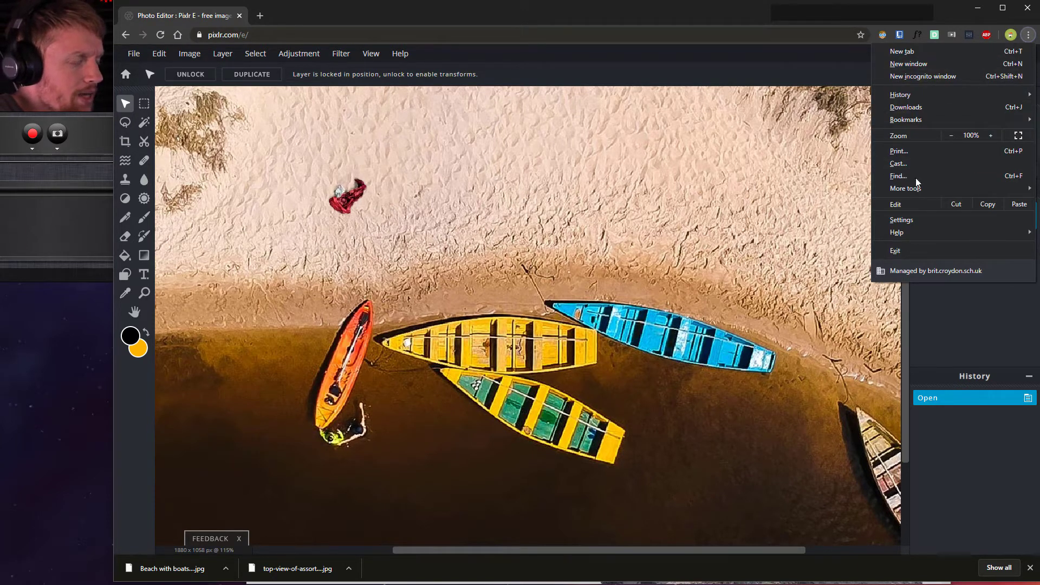
{"action": "left_click", "coordinate": [347, 303]}
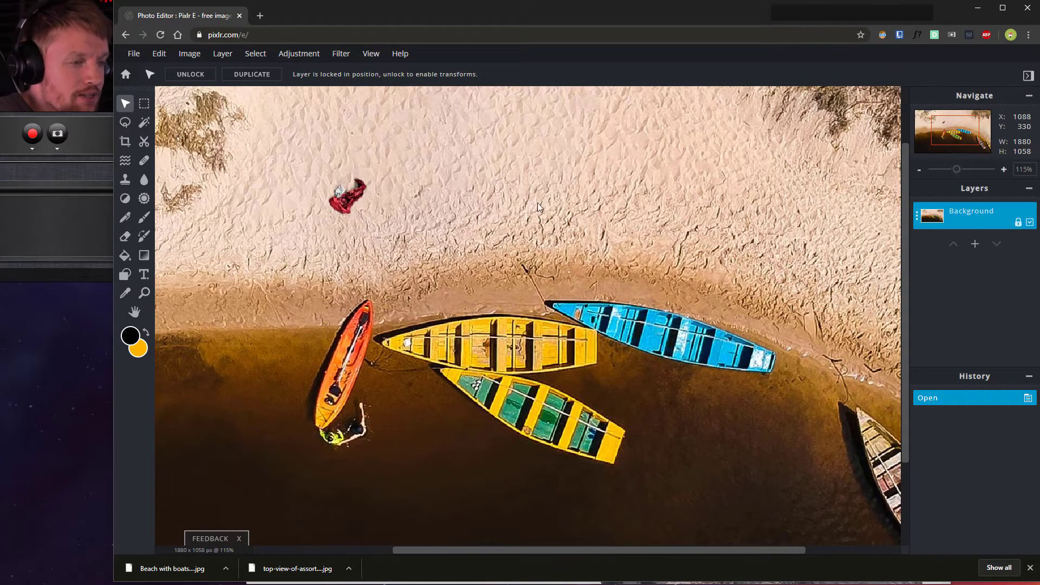
Step: Examine the different areas of the magnified photo, including the shoreline, the vegetation and the boats, ending with an overall view
{"action": "left_click", "coordinate": [382, 209]}
{"action": "key", "text": "space"}
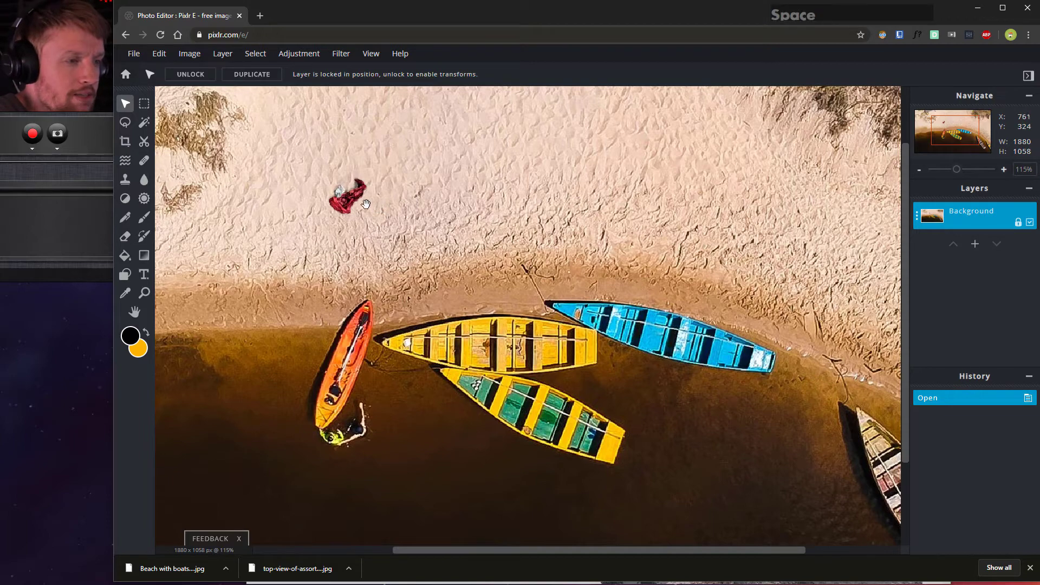
{"action": "left_click_drag", "start_coordinate": [437, 187], "coordinate": [327, 207]}
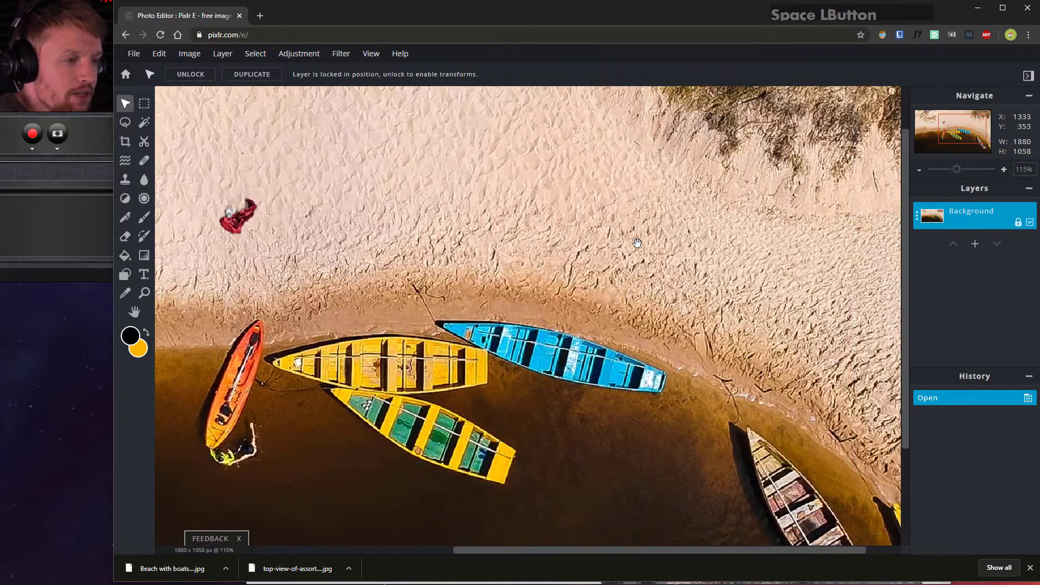
{"action": "left_click_drag", "start_coordinate": [614, 240], "coordinate": [639, 214]}
{"action": "left_click_drag", "start_coordinate": [333, 240], "coordinate": [666, 259]}
{"action": "left_click_drag", "start_coordinate": [411, 246], "coordinate": [479, 364]}
{"action": "left_click_drag", "start_coordinate": [650, 263], "coordinate": [293, 265]}
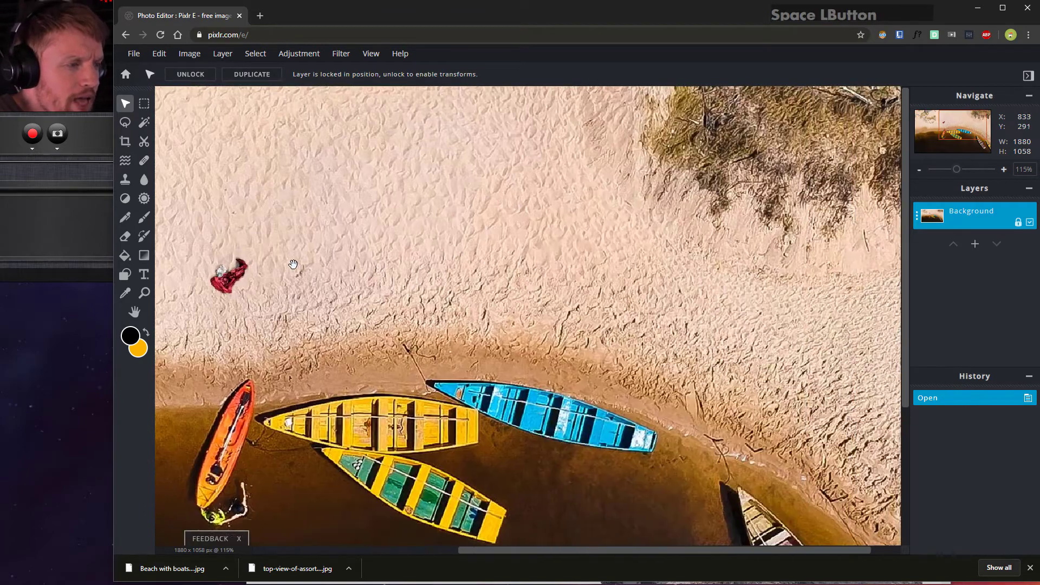
{"action": "left_click_drag", "start_coordinate": [653, 247], "coordinate": [748, 205]}
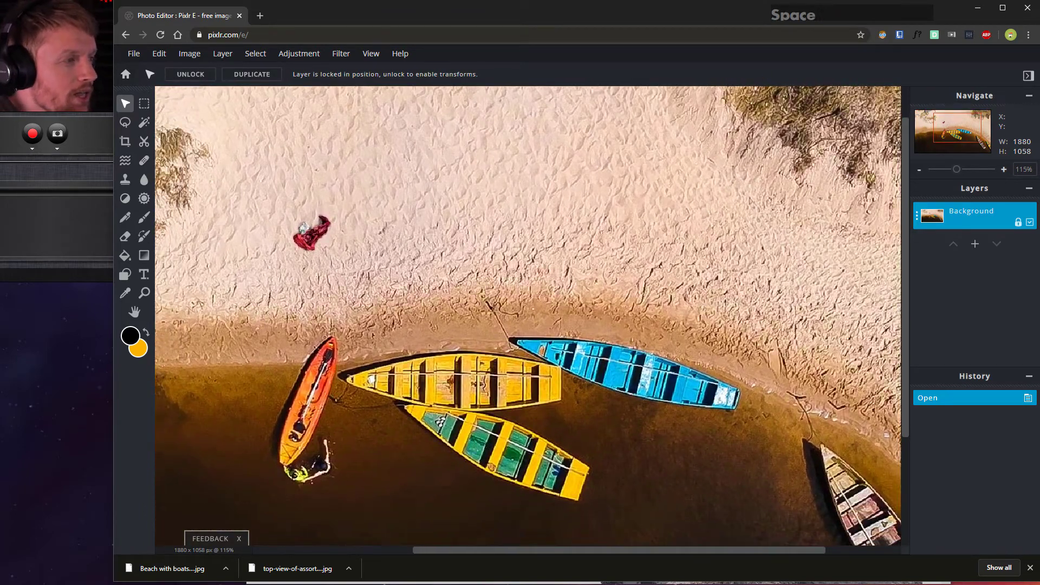
{"action": "key", "text": "space"}
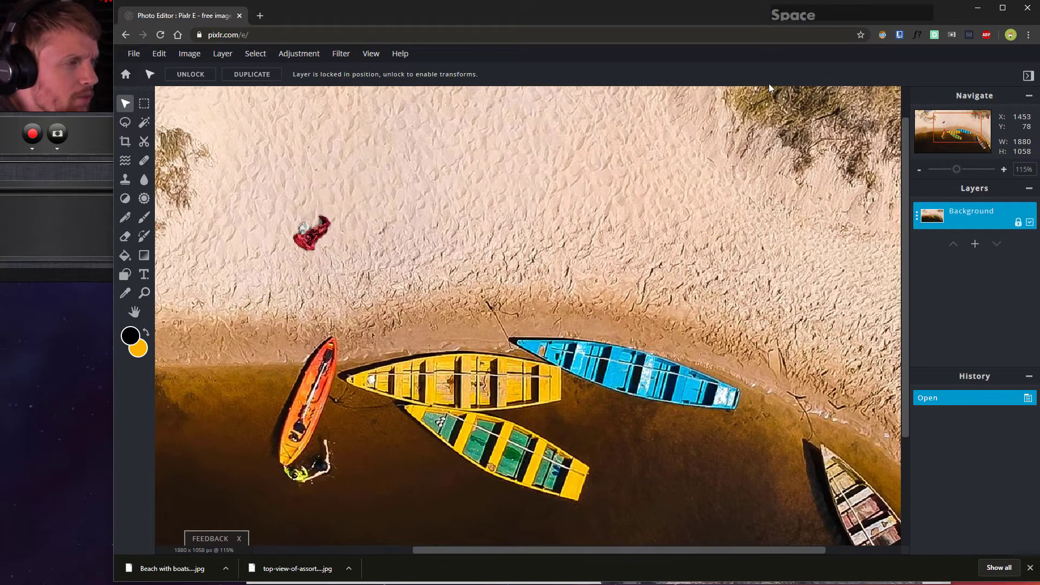
{"action": "left_click", "coordinate": [685, 202]}
{"action": "right_click", "coordinate": [750, 153]}
{"action": "left_click", "coordinate": [557, 182]}
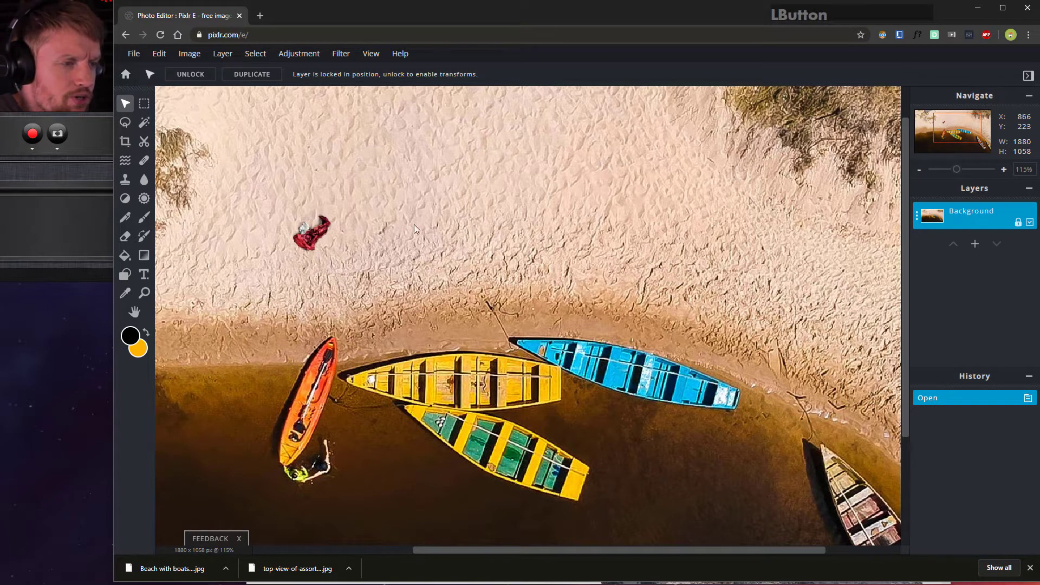
{"action": "scroll", "coordinate": [404, 224], "scroll_direction": "down", "scroll_amount": 4}
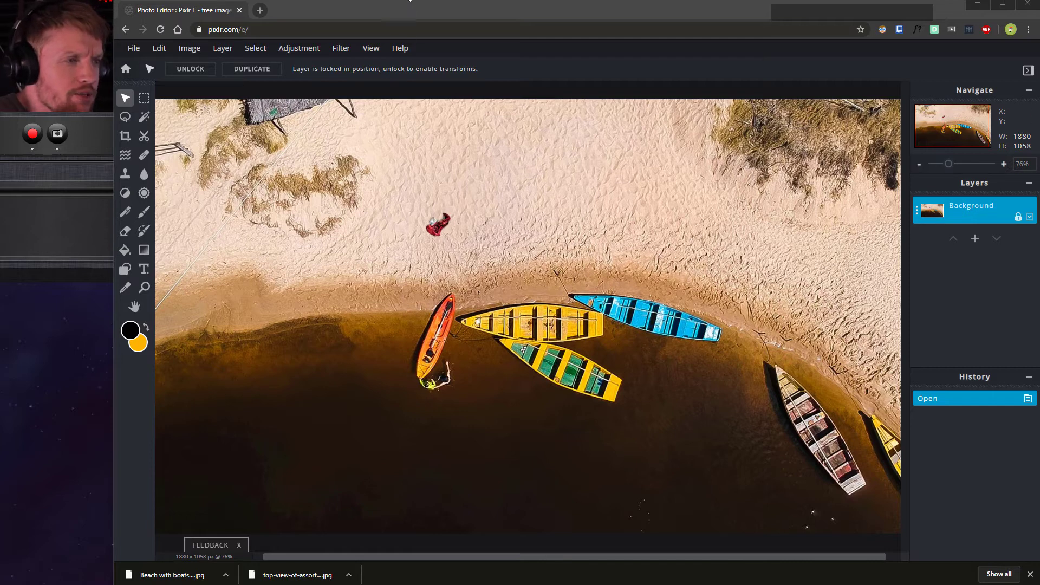
Step: Make a rectangular marquee selection of about 273 by 201 px on the sand beside the red towel and shift its outline
{"action": "left_click_drag", "start_coordinate": [409, 0], "coordinate": [410, 0]}
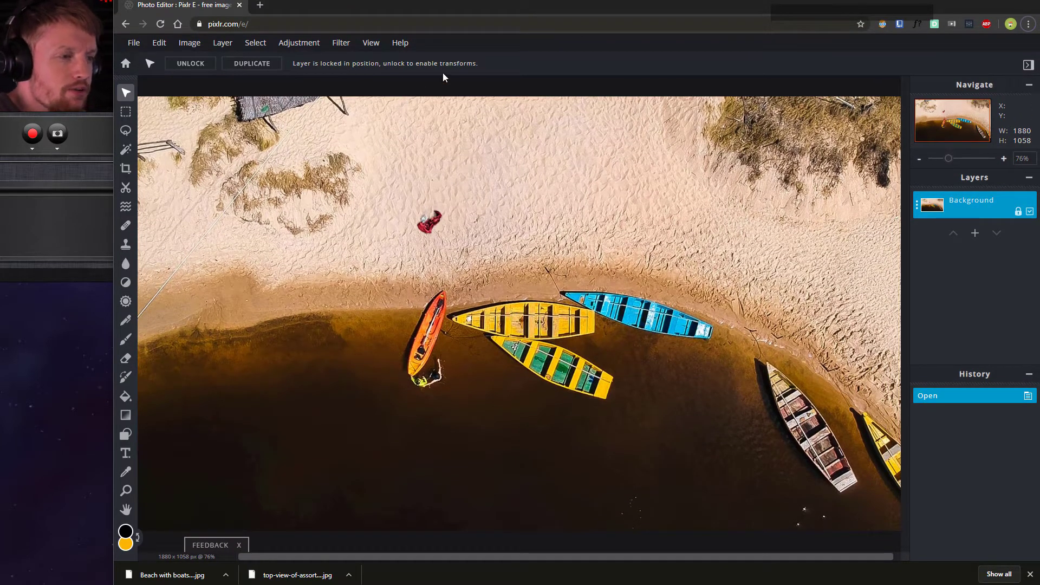
{"action": "left_click", "coordinate": [126, 95]}
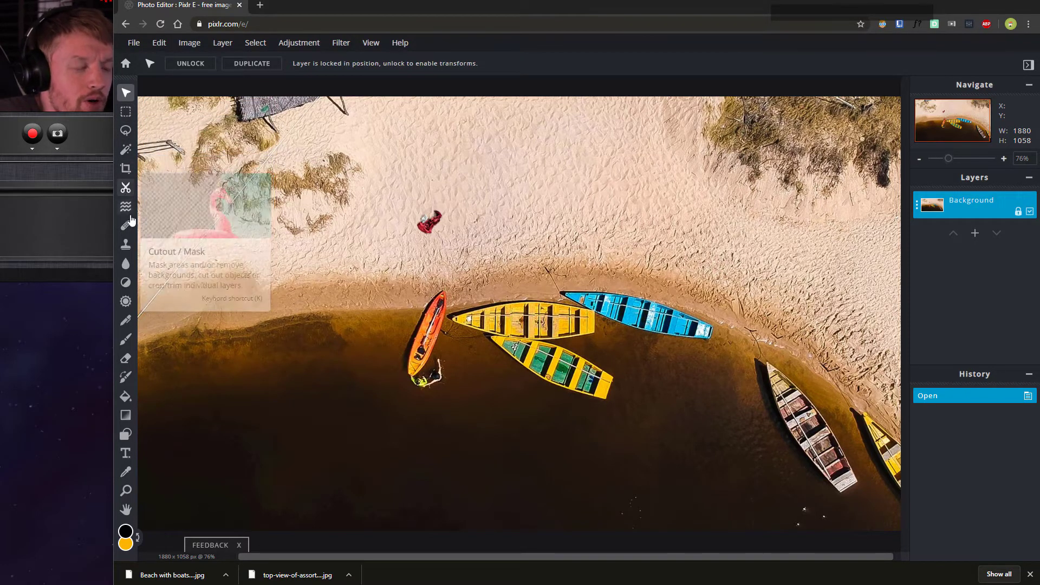
{"action": "left_click", "coordinate": [127, 113]}
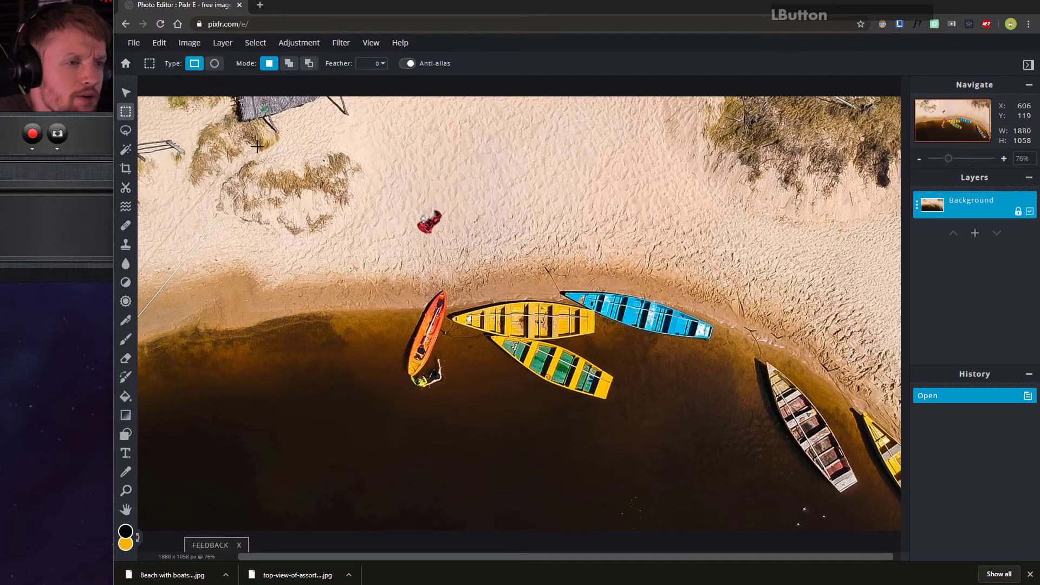
{"action": "left_click_drag", "start_coordinate": [451, 148], "coordinate": [564, 230]}
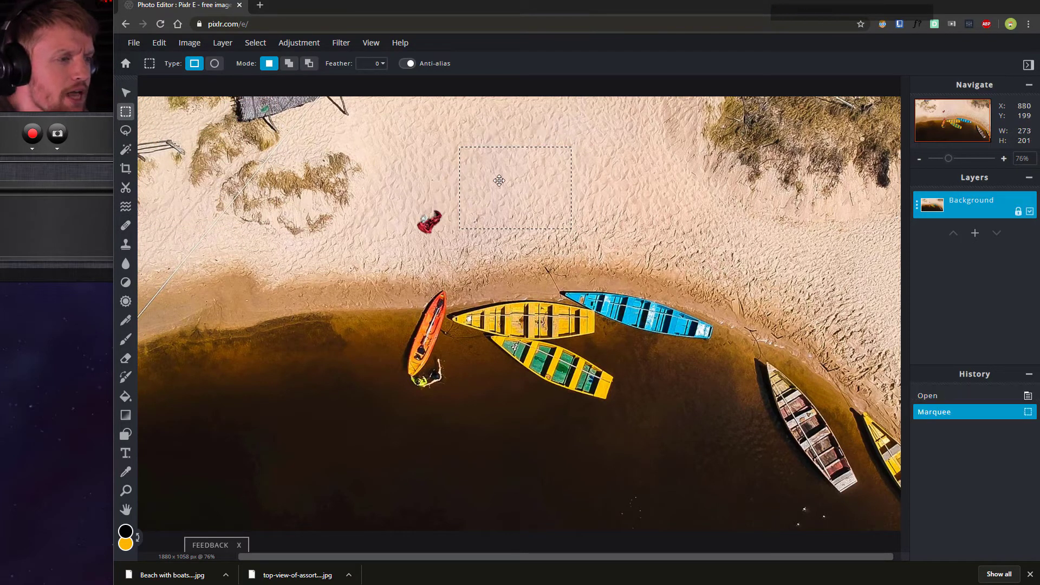
{"action": "left_click_drag", "start_coordinate": [471, 180], "coordinate": [556, 165]}
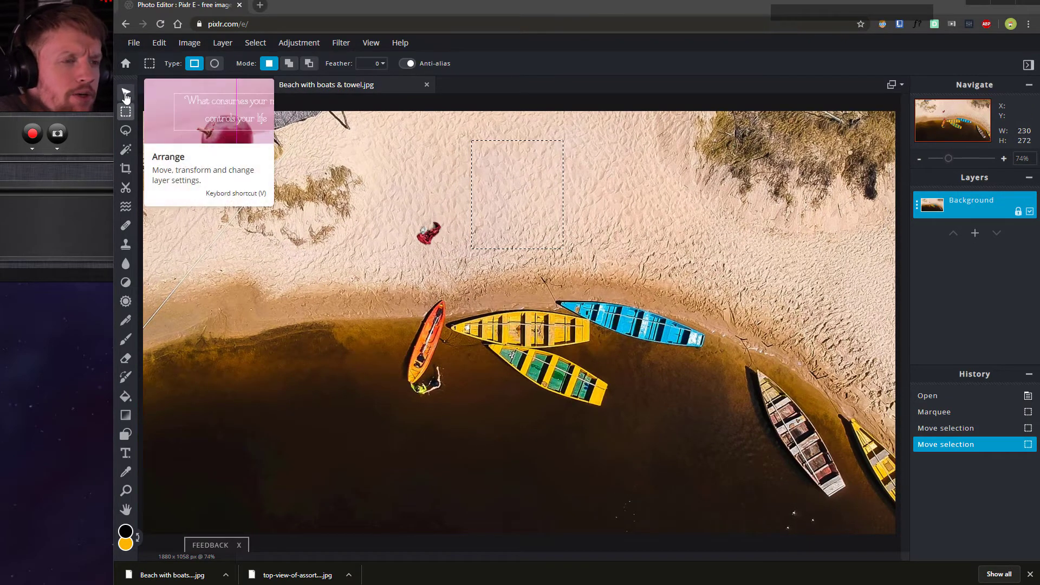
Step: Move the selected patch of sand away from its original place with the Arrange tool and undo the cut
{"action": "left_click", "coordinate": [125, 95]}
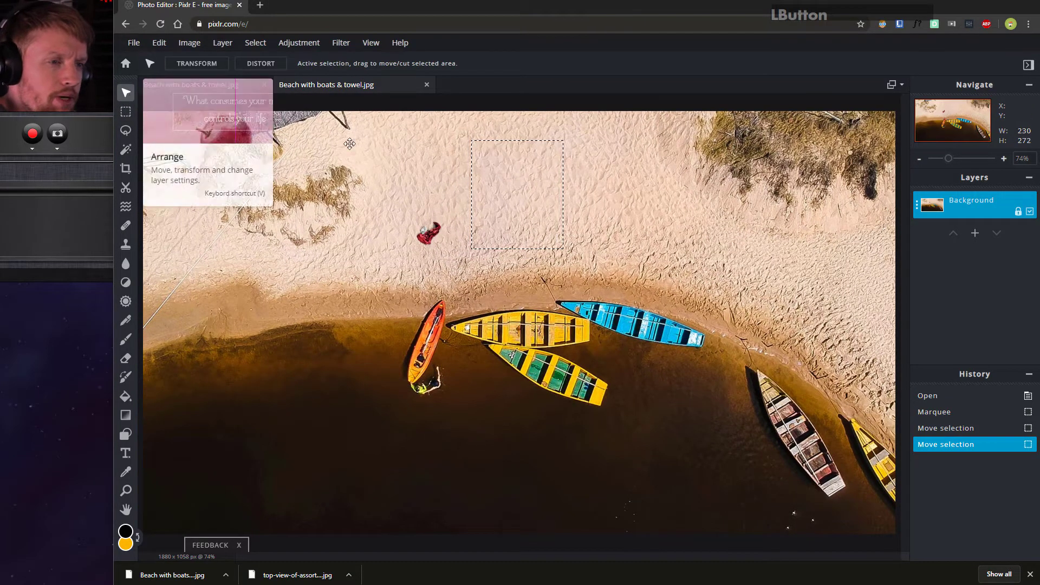
{"action": "left_click_drag", "start_coordinate": [513, 181], "coordinate": [573, 194]}
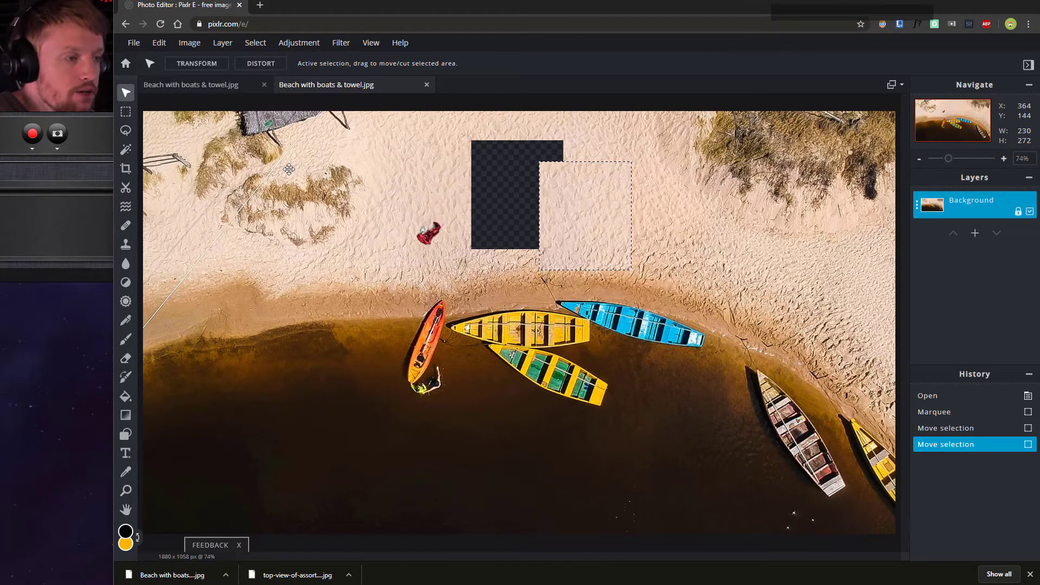
{"action": "left_click", "coordinate": [161, 46]}
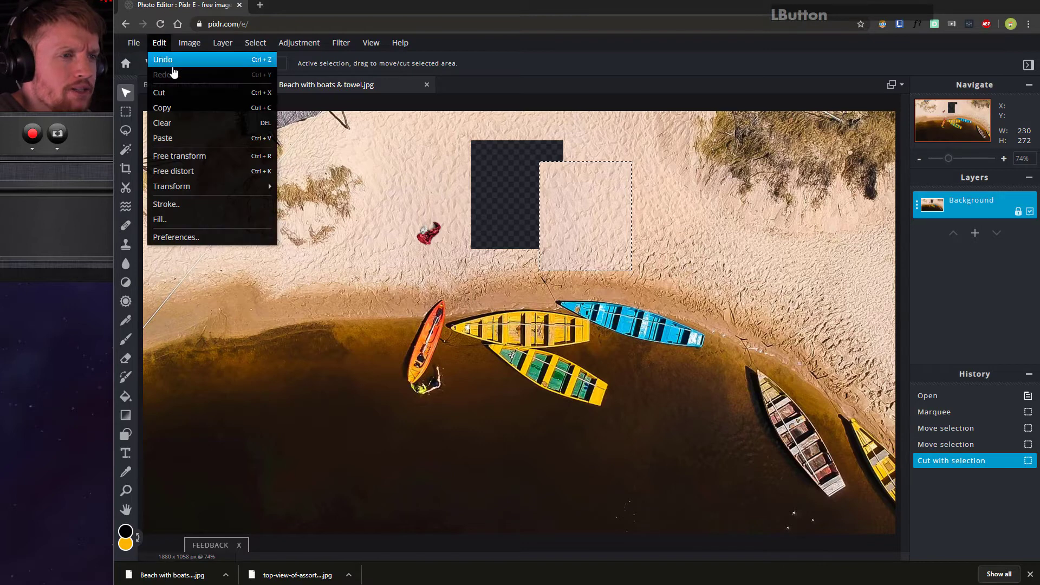
{"action": "left_click", "coordinate": [171, 62]}
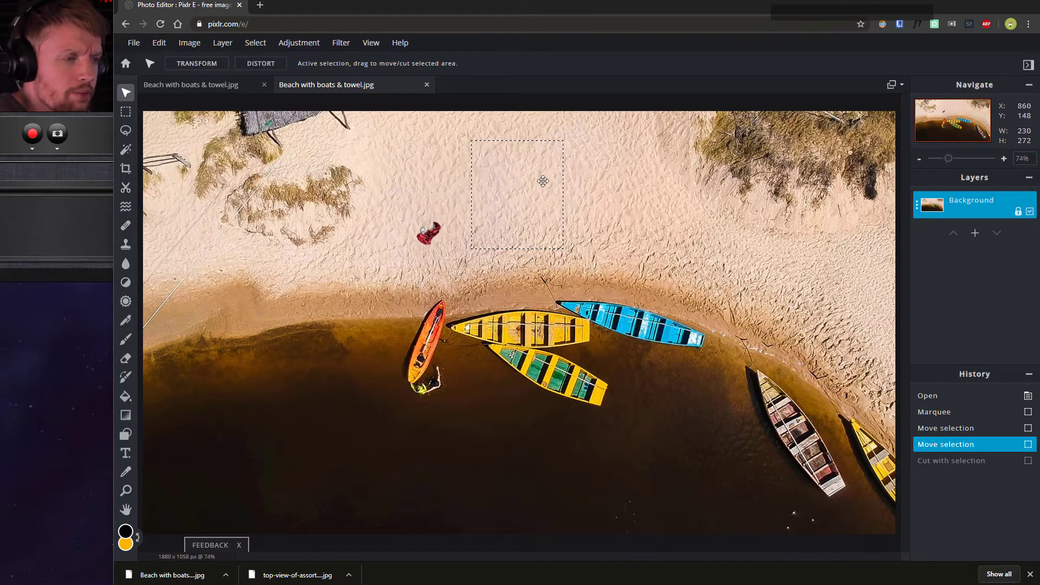
{"action": "key", "text": "ctrl"}
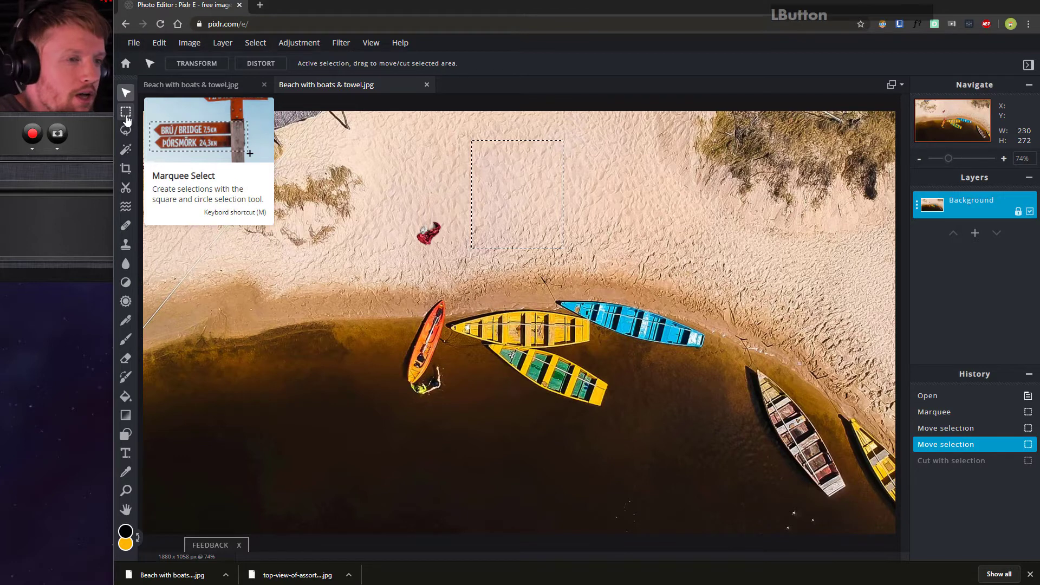
Step: Return to the Marquee Select tool and clear the rectangular selection on the sand
{"action": "left_click", "coordinate": [125, 115]}
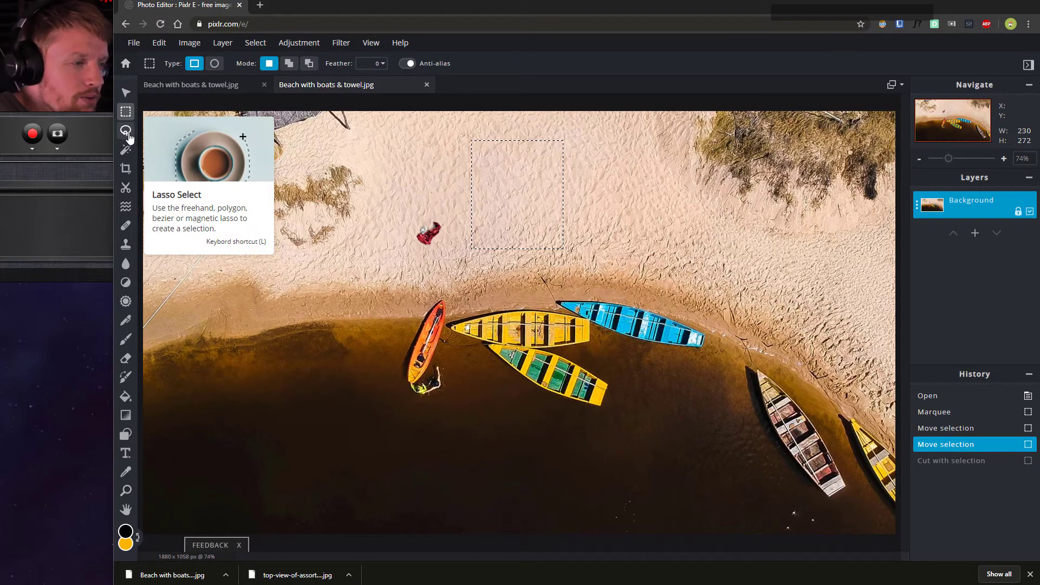
{"action": "left_click", "coordinate": [126, 115]}
{"action": "left_click", "coordinate": [493, 287]}
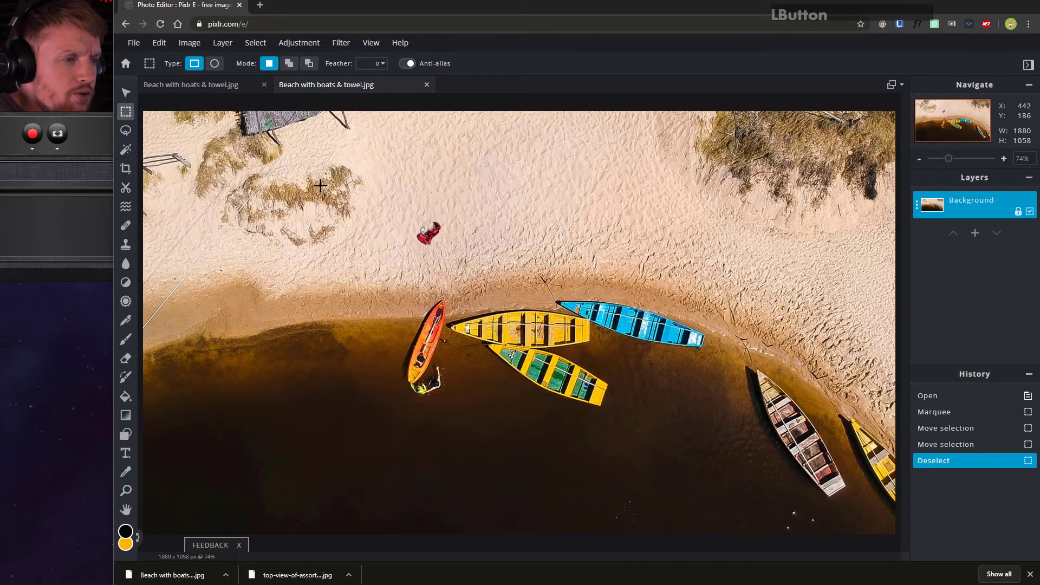
{"action": "key", "text": "space"}
{"action": "left_click_drag", "start_coordinate": [671, 331], "coordinate": [662, 327]}
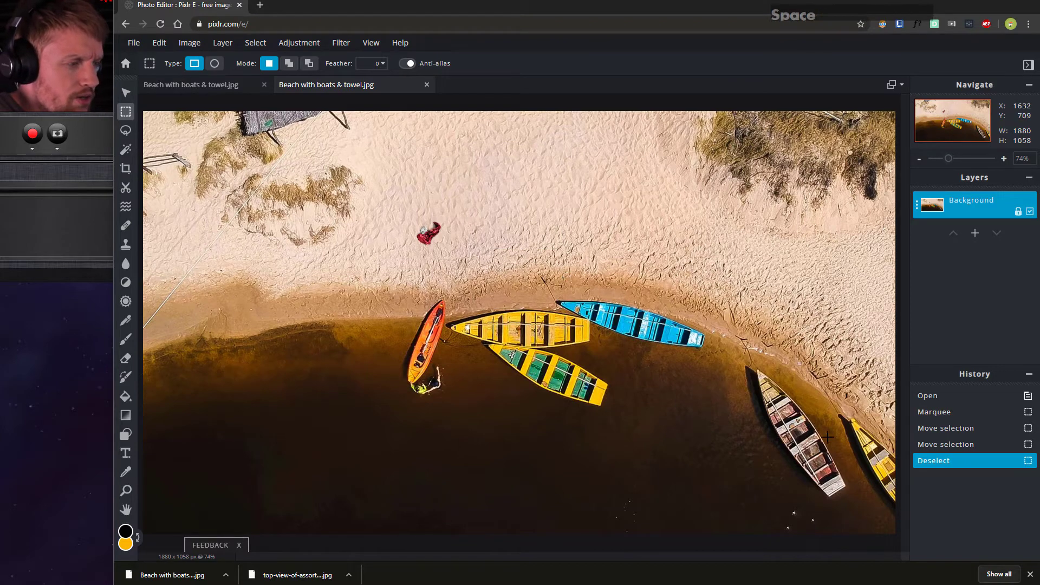
Step: Make a freehand Lasso selection of about 244 by 328 px around the weathered brown boat and its shadow
{"action": "scroll", "coordinate": [817, 460], "scroll_direction": "down", "scroll_amount": 2, "text": "alt"}
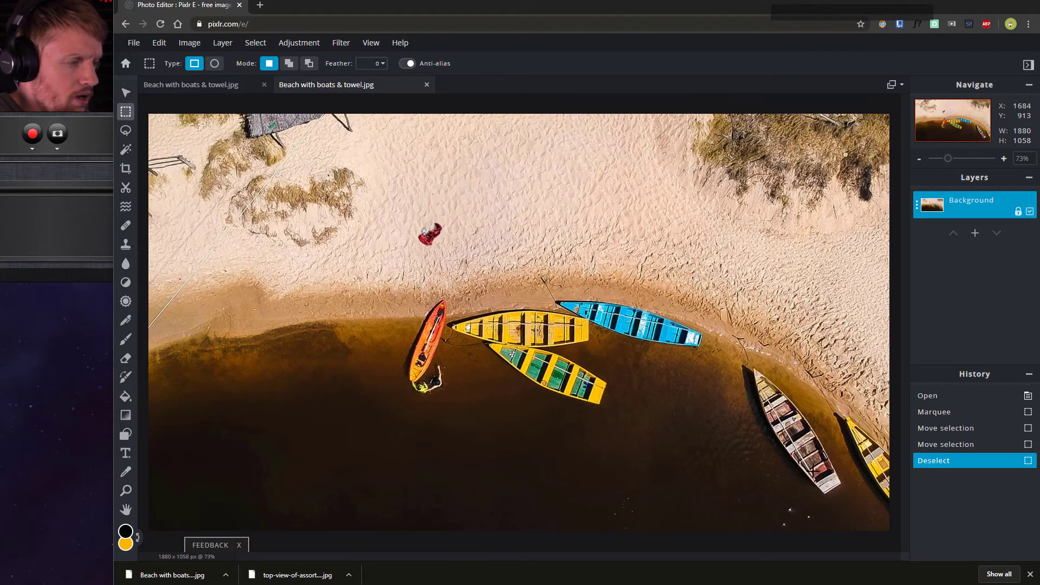
{"action": "scroll", "coordinate": [811, 474], "scroll_direction": "down", "scroll_amount": 1, "text": "alt"}
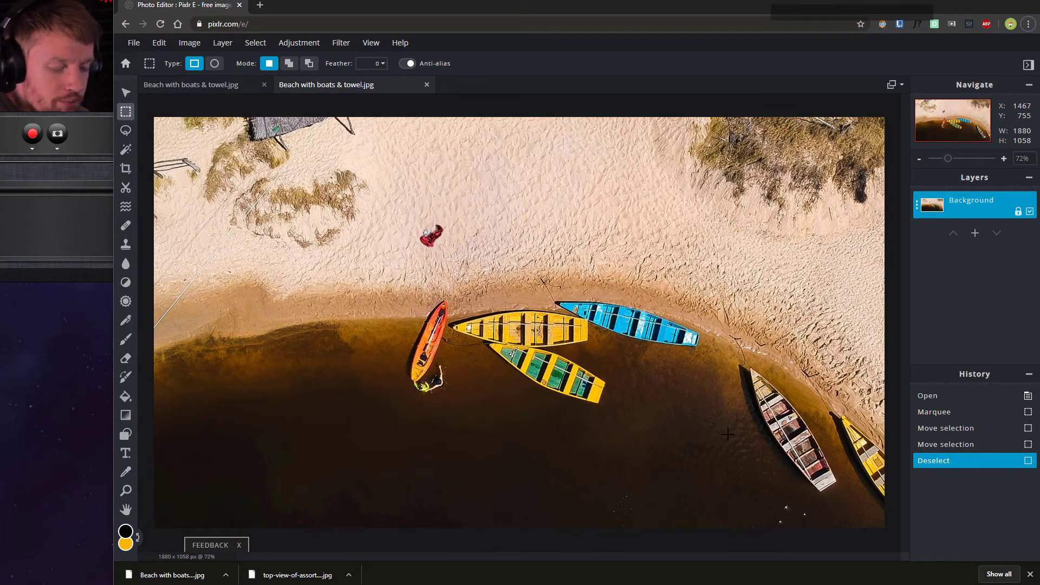
{"action": "scroll", "coordinate": [785, 454], "scroll_direction": "up", "scroll_amount": 5, "text": "alt"}
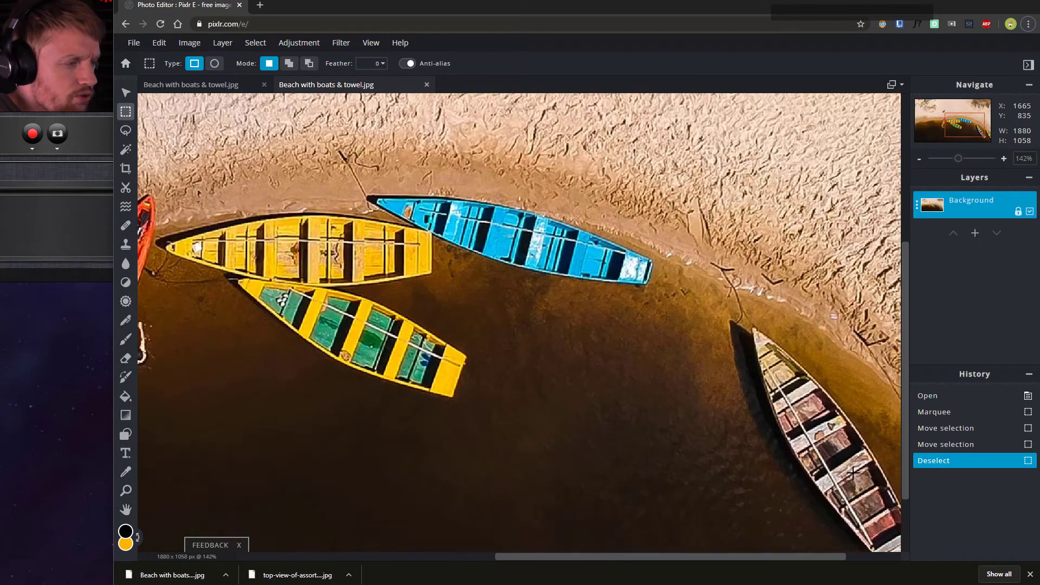
{"action": "scroll", "coordinate": [853, 472], "scroll_direction": "up", "scroll_amount": 1, "text": "alt"}
{"action": "key", "text": "space"}
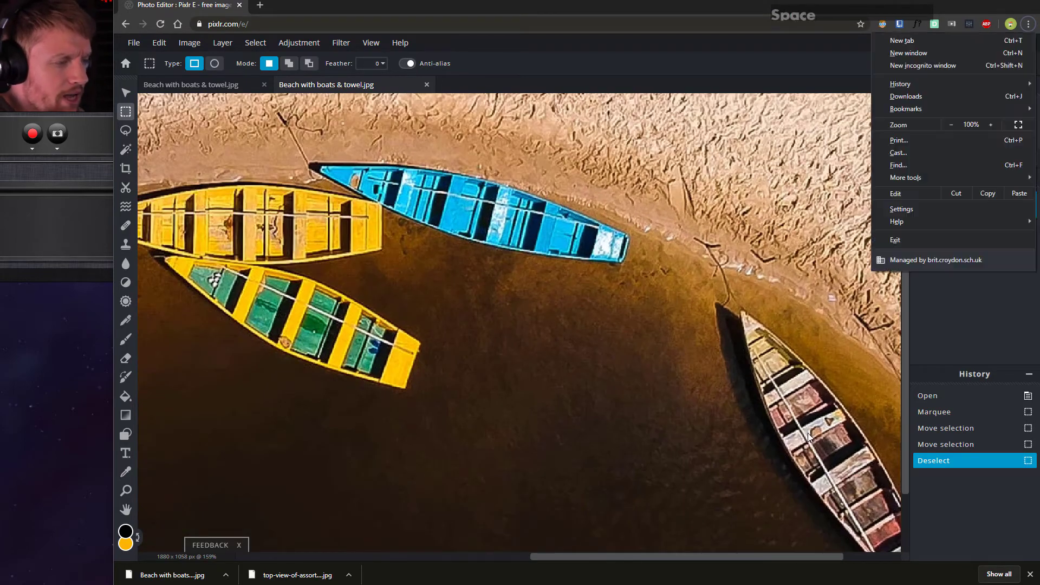
{"action": "left_click", "coordinate": [782, 418]}
{"action": "left_click_drag", "start_coordinate": [639, 357], "coordinate": [501, 240]}
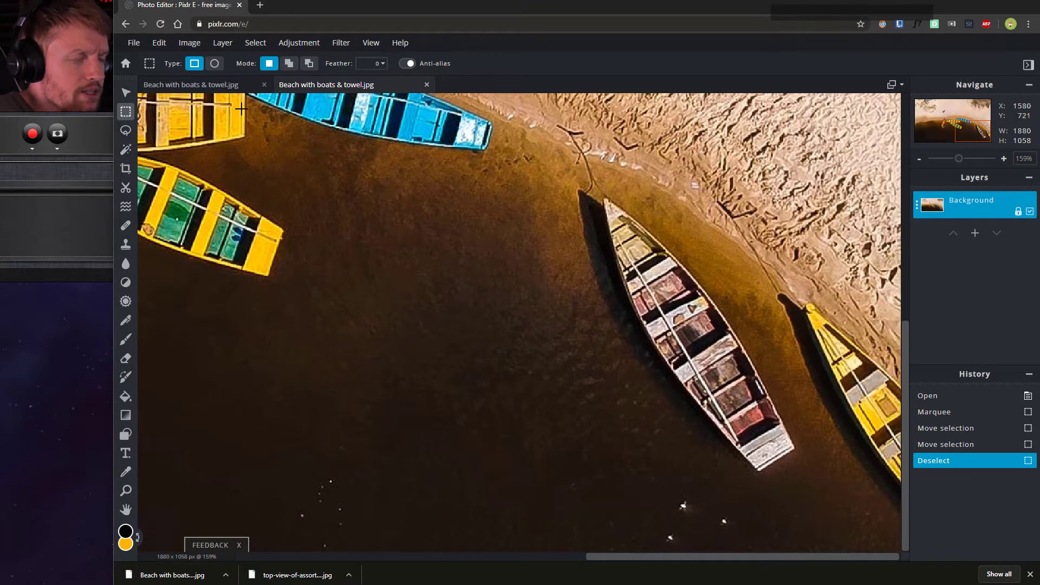
{"action": "scroll", "coordinate": [747, 332], "scroll_direction": "up", "scroll_amount": 2, "text": "alt"}
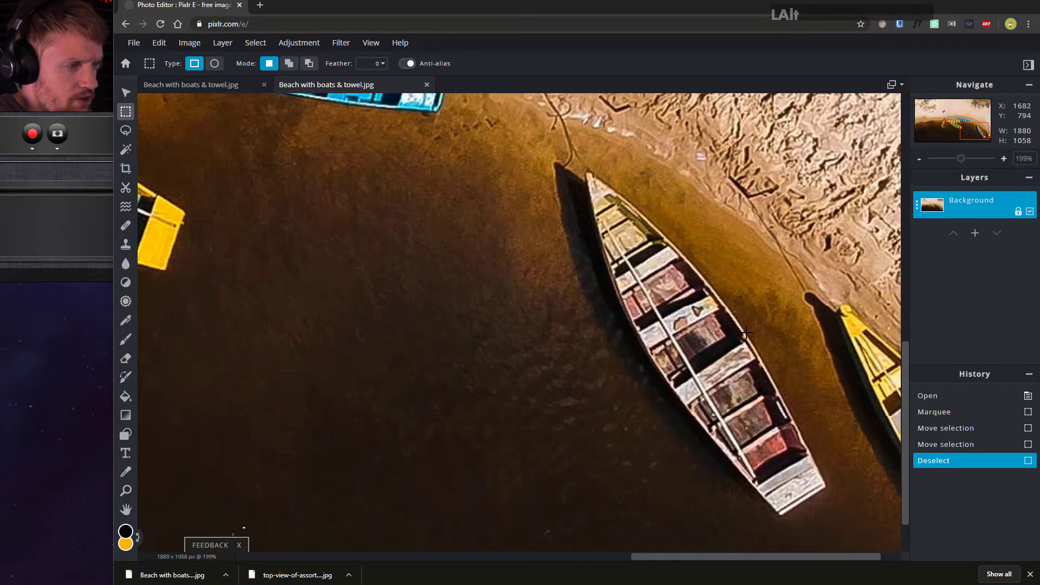
{"action": "left_click_drag", "start_coordinate": [732, 368], "coordinate": [679, 332]}
{"action": "left_click", "coordinate": [652, 297]}
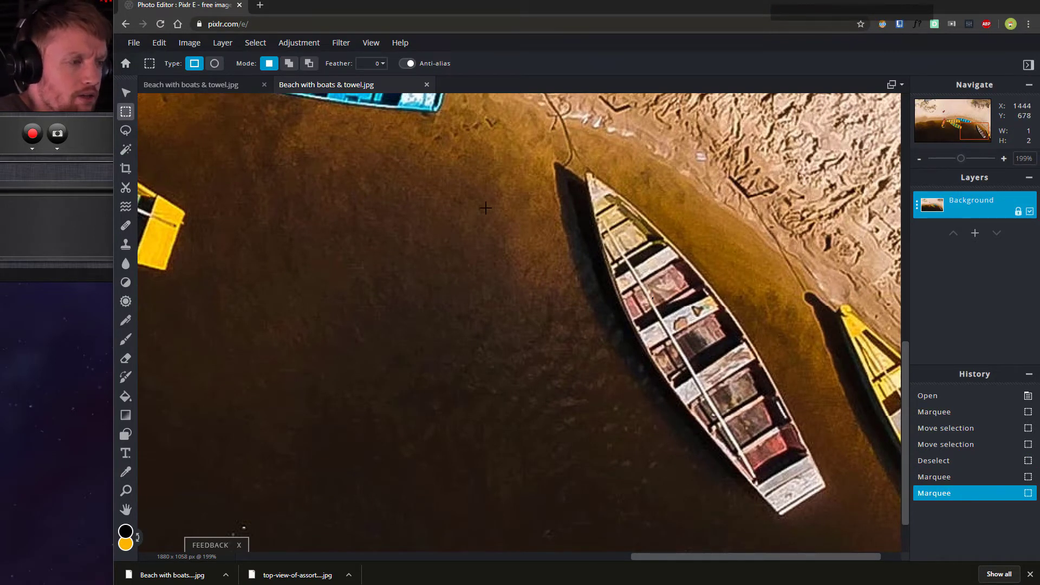
{"action": "left_click", "coordinate": [130, 138]}
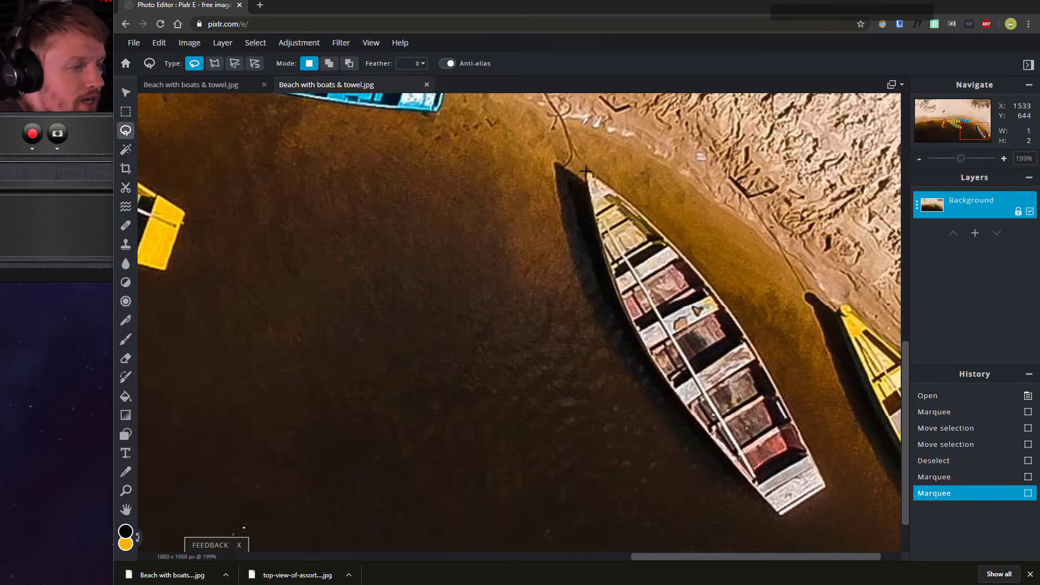
{"action": "left_click_drag", "start_coordinate": [588, 168], "coordinate": [617, 186]}
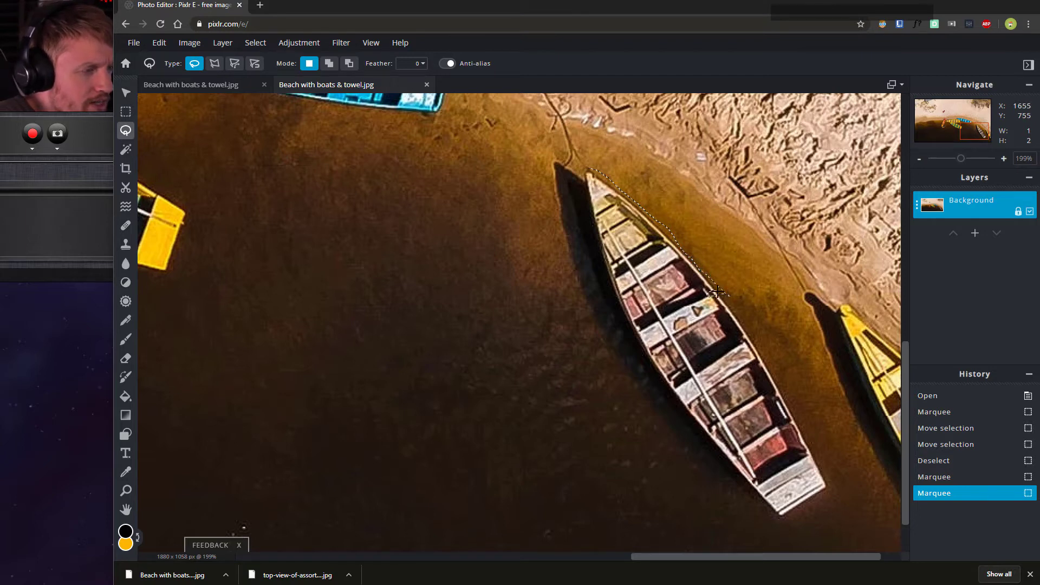
{"action": "left_click_drag", "start_coordinate": [729, 298], "coordinate": [772, 359]}
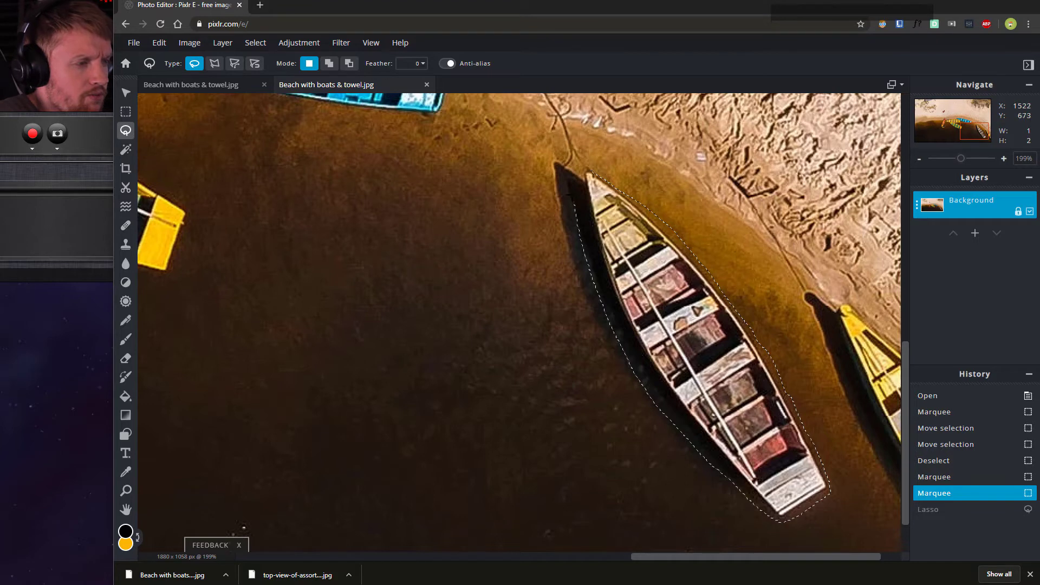
{"action": "left_click", "coordinate": [590, 170]}
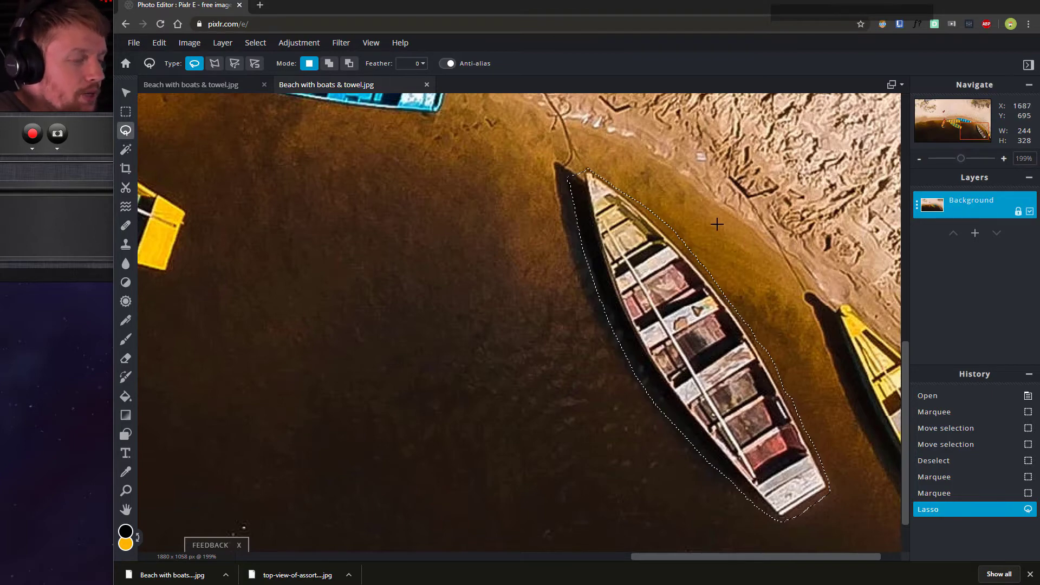
Step: Copy the lassoed brown boat and paste it as a new layer
{"action": "scroll", "coordinate": [717, 225], "scroll_direction": "up", "scroll_amount": 1}
{"action": "scroll", "coordinate": [717, 226], "scroll_direction": "down", "scroll_amount": 2}
{"action": "scroll", "coordinate": [666, 273], "scroll_direction": "down", "scroll_amount": 1}
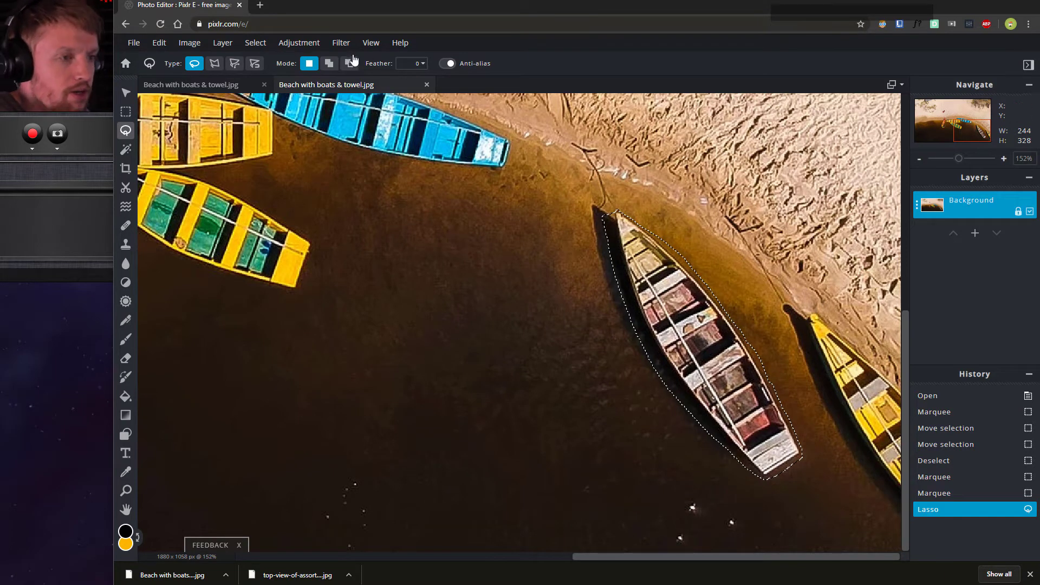
{"action": "left_click", "coordinate": [160, 43]}
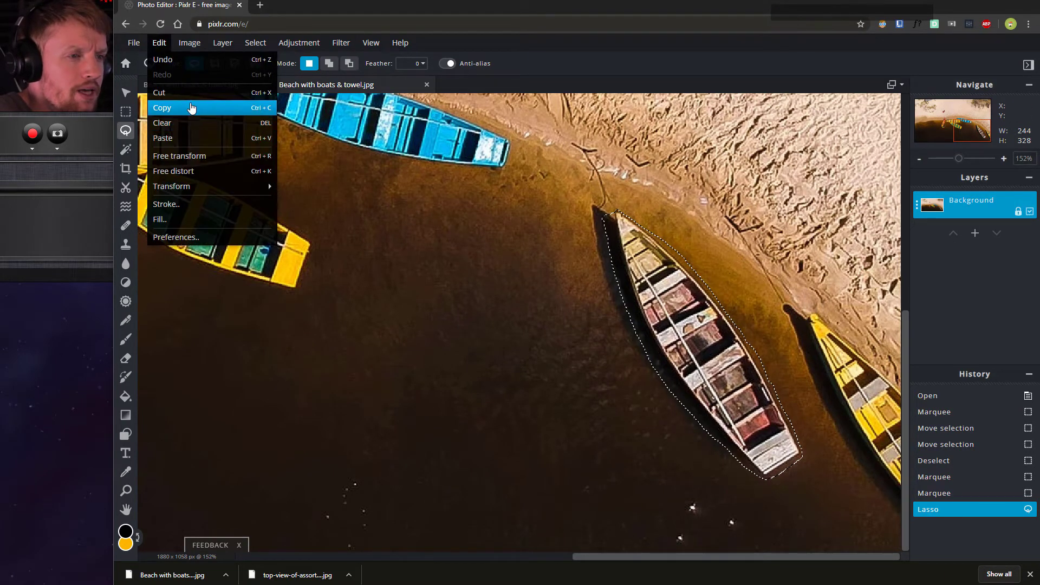
{"action": "left_click", "coordinate": [256, 111]}
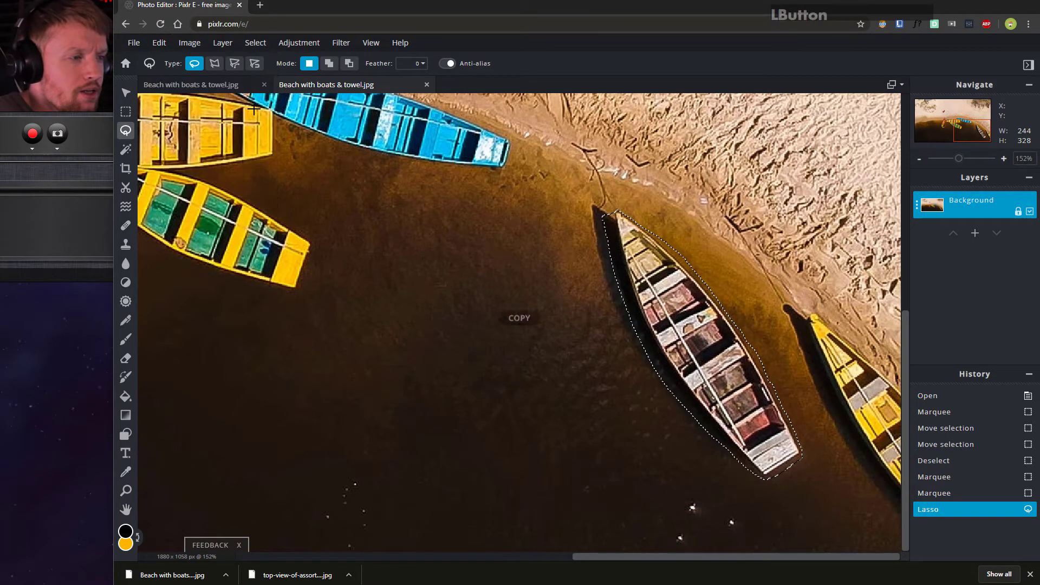
{"action": "left_click", "coordinate": [189, 43]}
{"action": "left_click", "coordinate": [159, 43]}
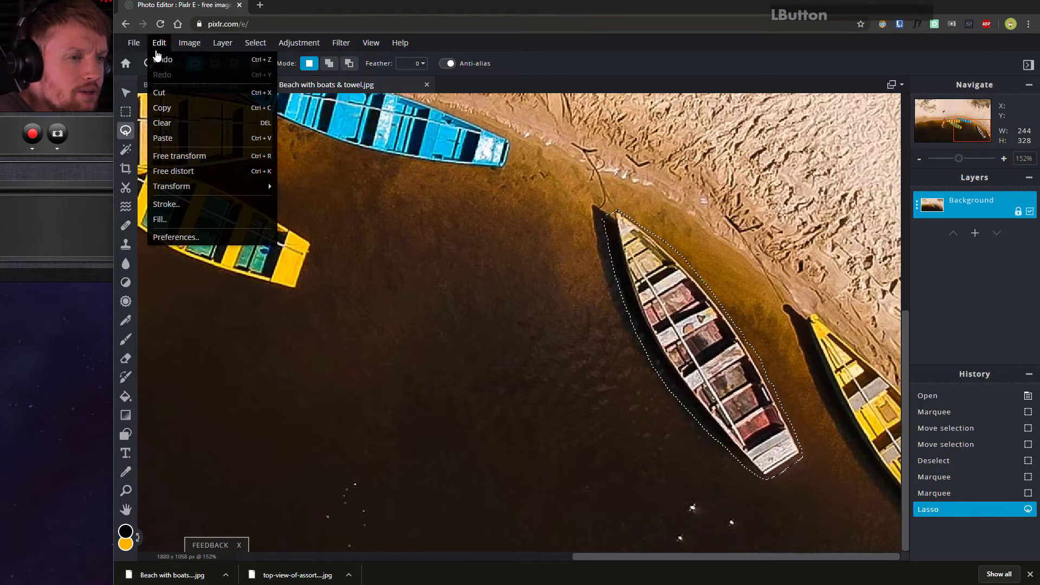
{"action": "left_click", "coordinate": [189, 140]}
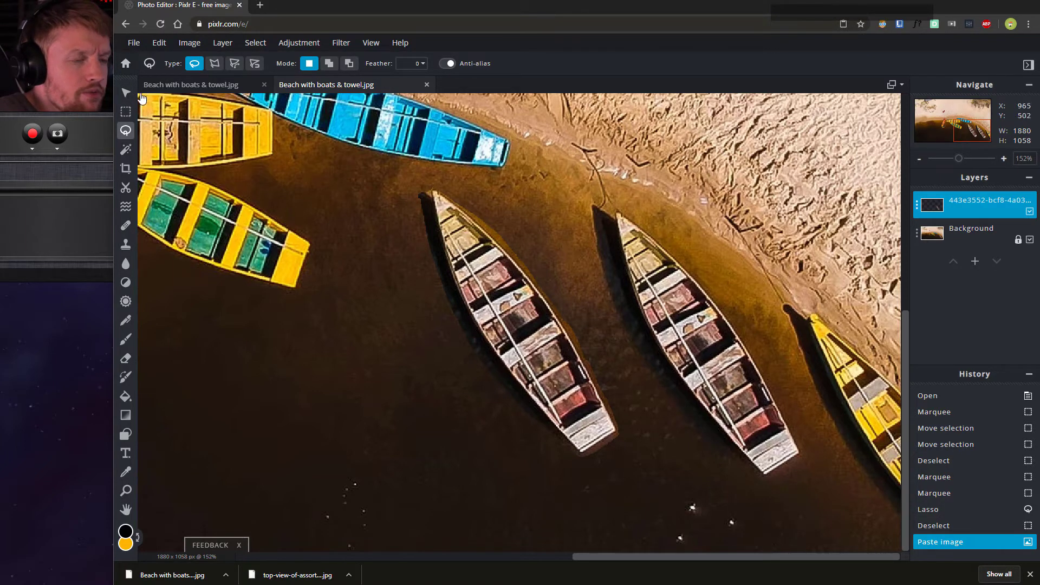
Step: Move the pasted brown boat with the Arrange tool onto the sand at the shoreline, above the original boat
{"action": "left_click", "coordinate": [126, 94]}
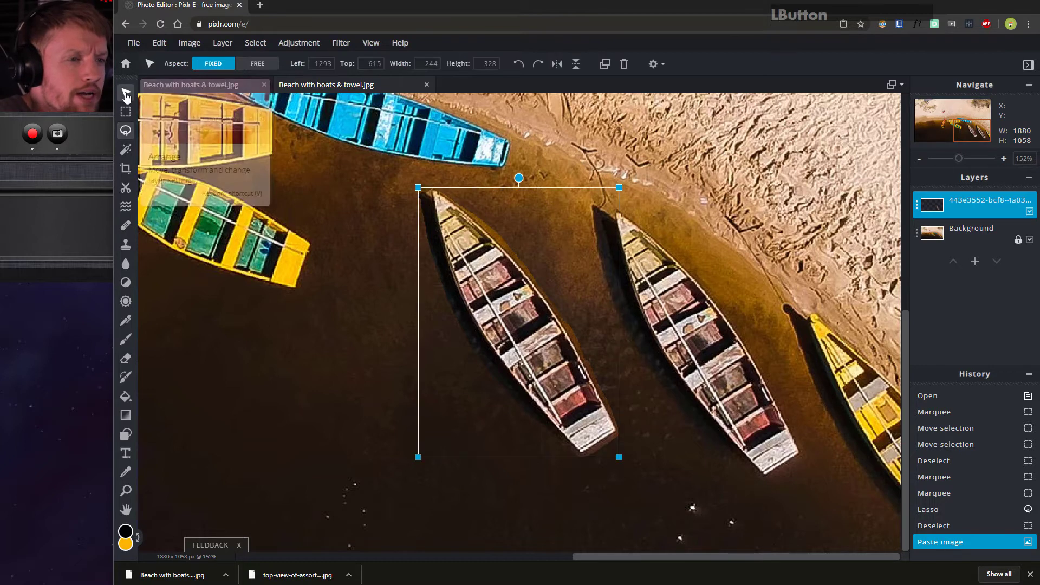
{"action": "left_click_drag", "start_coordinate": [519, 309], "coordinate": [704, 123]}
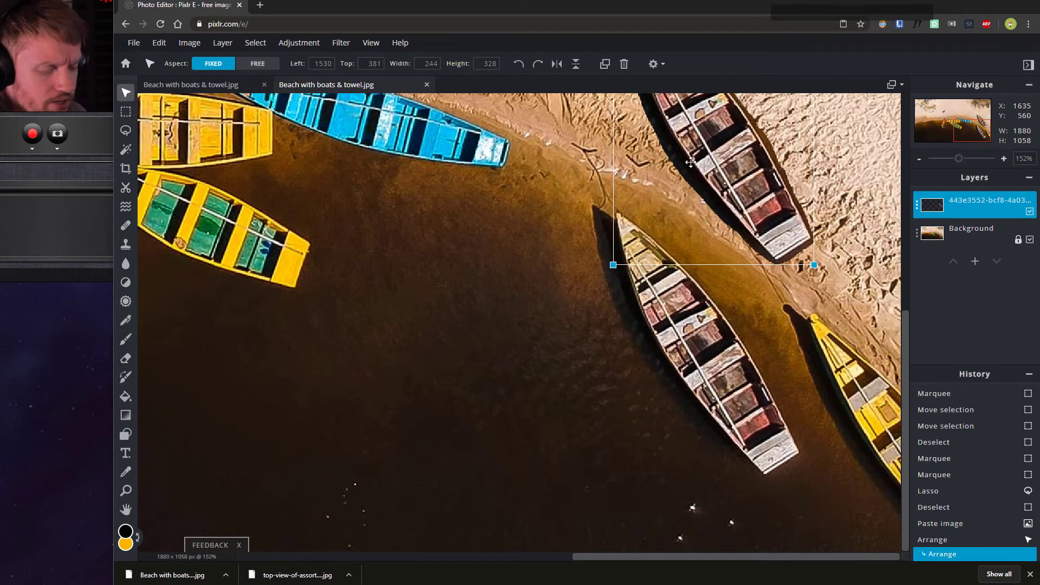
{"action": "key", "text": "space"}
{"action": "left_click_drag", "start_coordinate": [671, 177], "coordinate": [671, 376]}
{"action": "left_click_drag", "start_coordinate": [680, 303], "coordinate": [636, 270]}
Step: Rotate the pasted boat slightly counterclockwise and nudge it a little farther up the sand
{"action": "scroll", "coordinate": [672, 304], "scroll_direction": "down", "scroll_amount": 3}
{"action": "scroll", "coordinate": [673, 304], "scroll_direction": "down", "scroll_amount": 2}
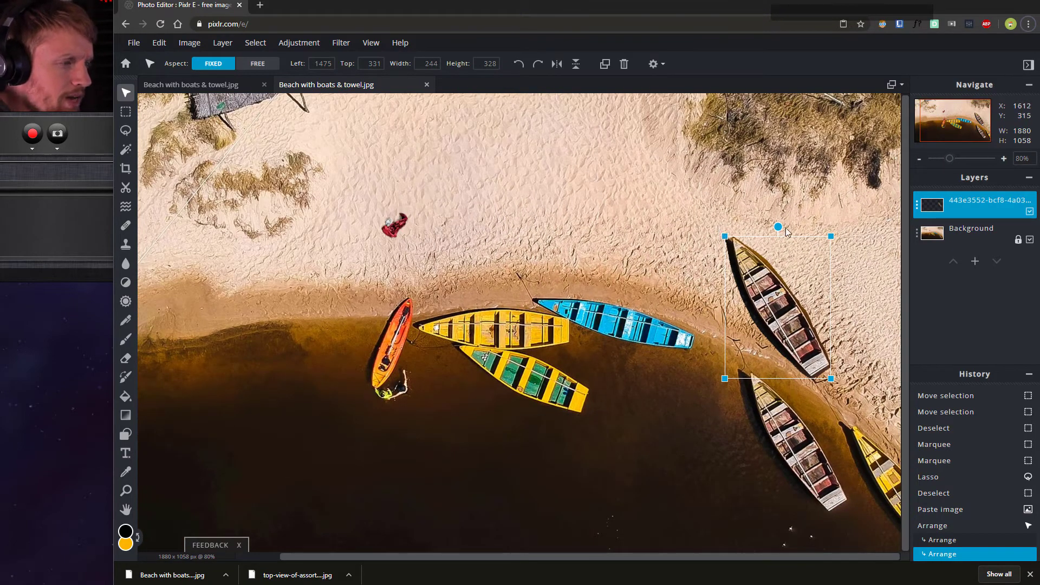
{"action": "mouse_move", "coordinate": [779, 227]}
{"action": "left_mouse_down"}
{"action": "mouse_move", "coordinate": [744, 235]}
{"action": "mouse_move", "coordinate": [805, 395]}
{"action": "mouse_move", "coordinate": [732, 397]}
{"action": "mouse_move", "coordinate": [777, 211]}
{"action": "mouse_move", "coordinate": [762, 218]}
{"action": "left_mouse_up"}
{"action": "left_click_drag", "start_coordinate": [780, 304], "coordinate": [785, 295]}
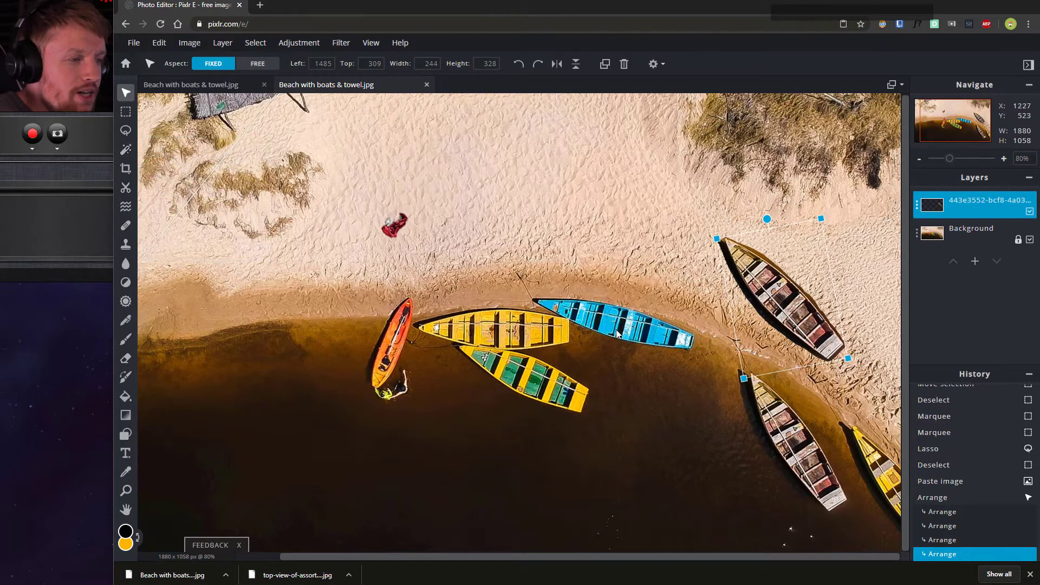
Step: Select the blue boat on the Background layer using the Wand Select tool with a tolerance of 94
{"action": "left_click", "coordinate": [620, 308]}
{"action": "scroll", "coordinate": [637, 329], "scroll_direction": "up", "scroll_amount": 2}
{"action": "scroll", "coordinate": [730, 355], "scroll_direction": "up", "scroll_amount": 3}
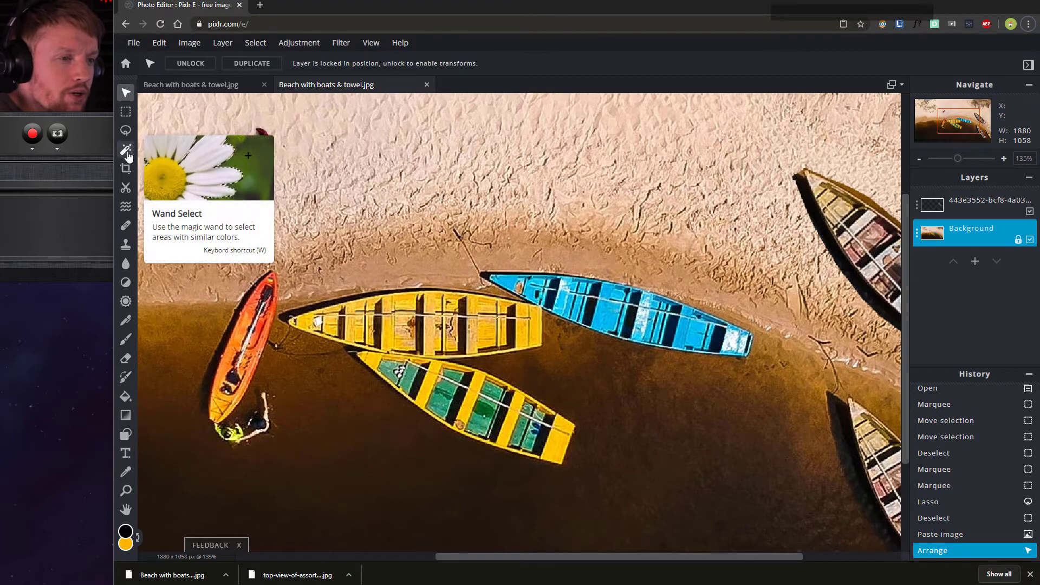
{"action": "left_click", "coordinate": [127, 150]}
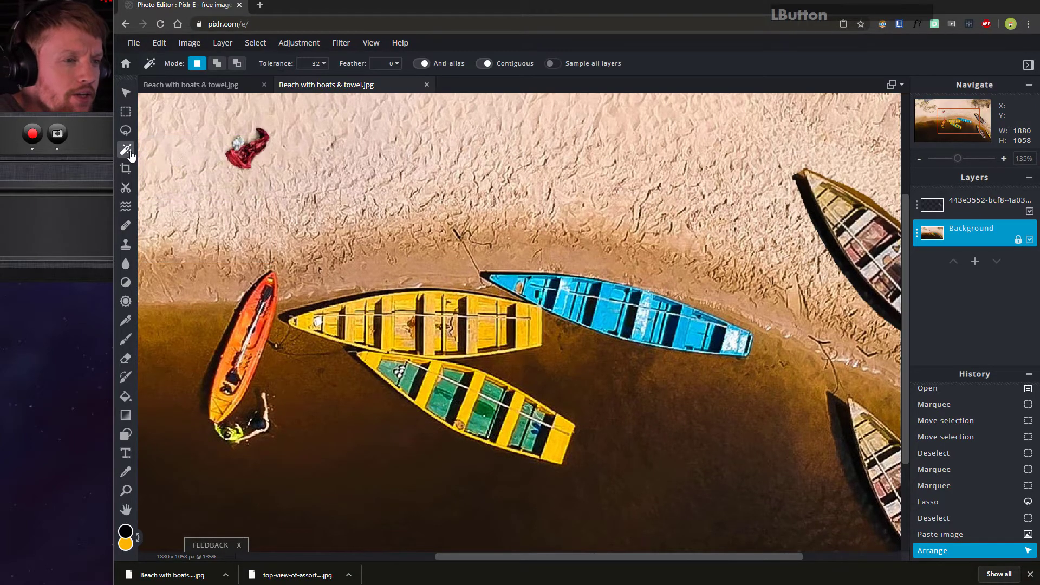
{"action": "left_click", "coordinate": [324, 64]}
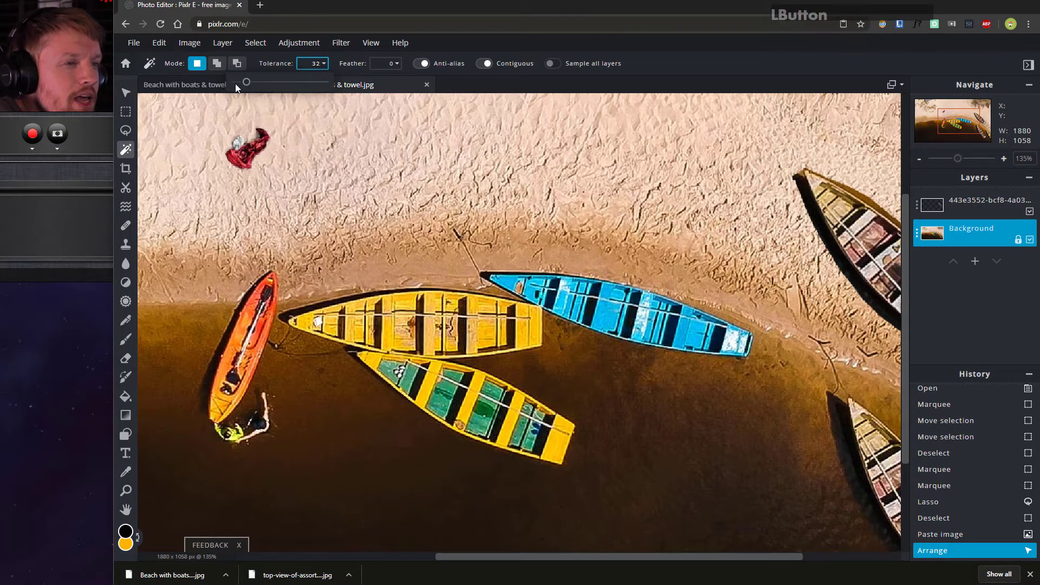
{"action": "left_click_drag", "start_coordinate": [247, 83], "coordinate": [264, 86]}
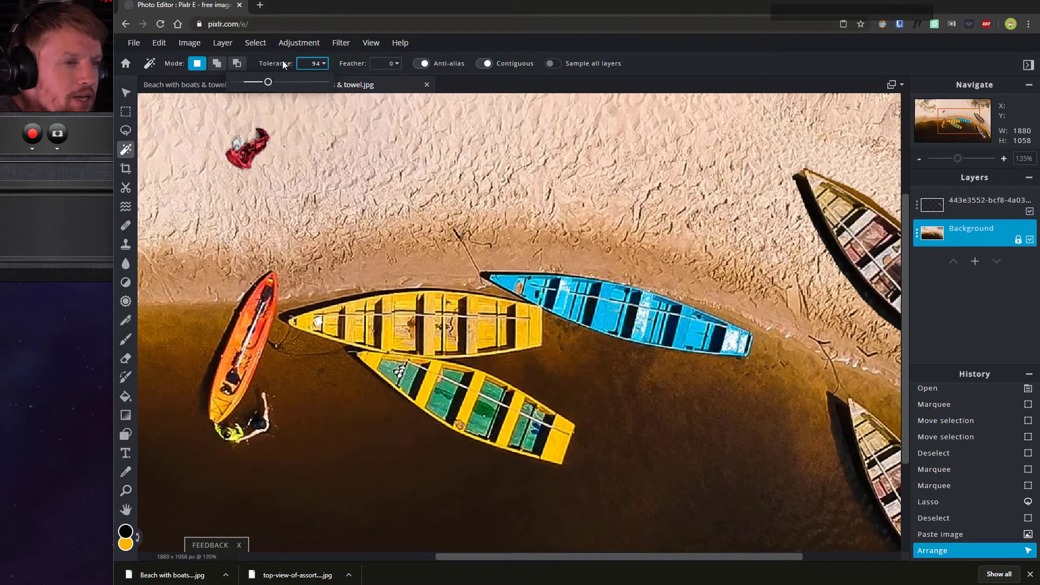
{"action": "left_click", "coordinate": [598, 313]}
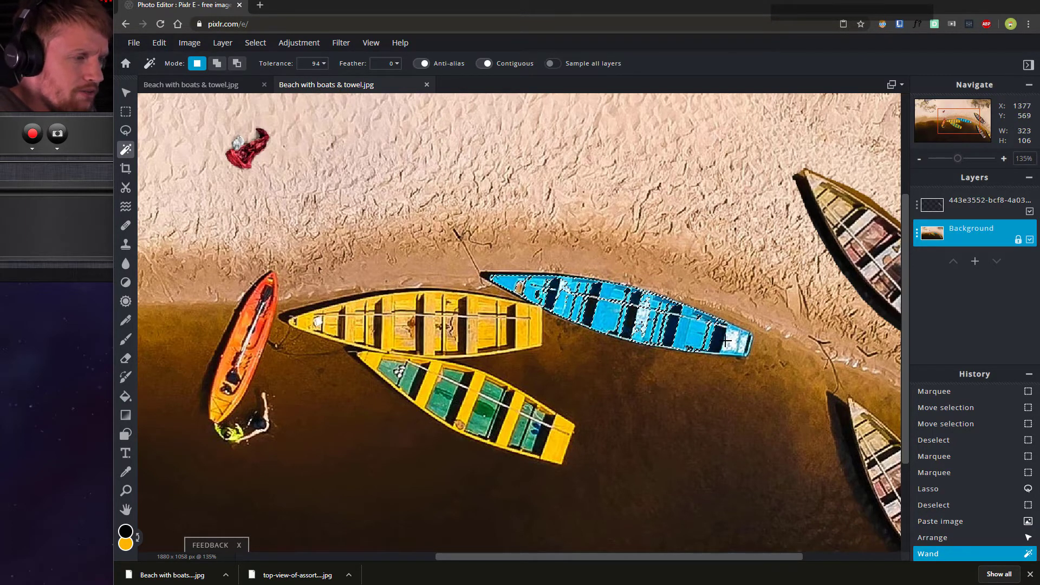
Step: Switch the wand to add mode and include more parts of the blue boat in the selection
{"action": "left_click", "coordinate": [217, 63]}
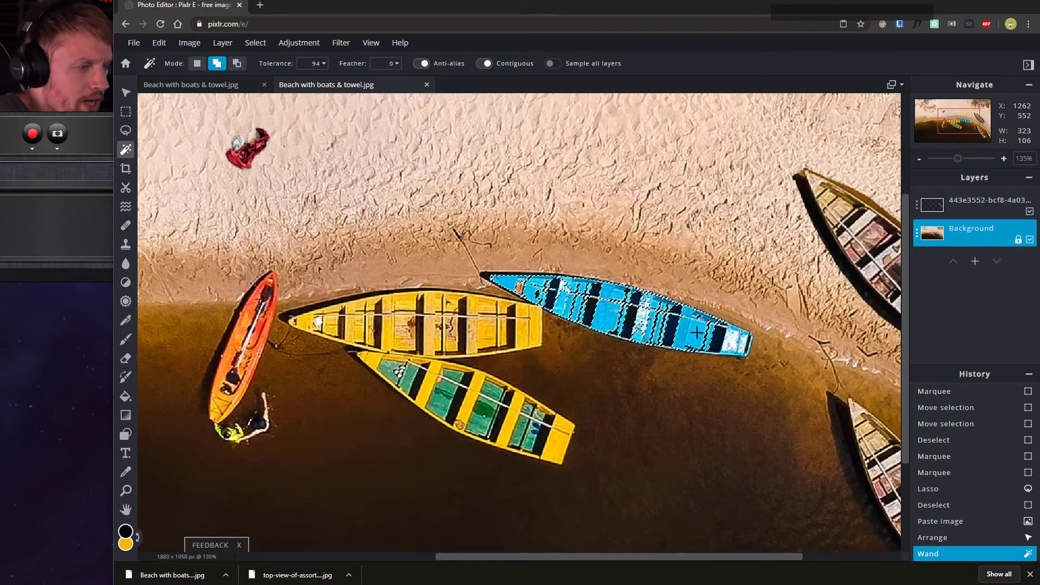
{"action": "left_click", "coordinate": [725, 336]}
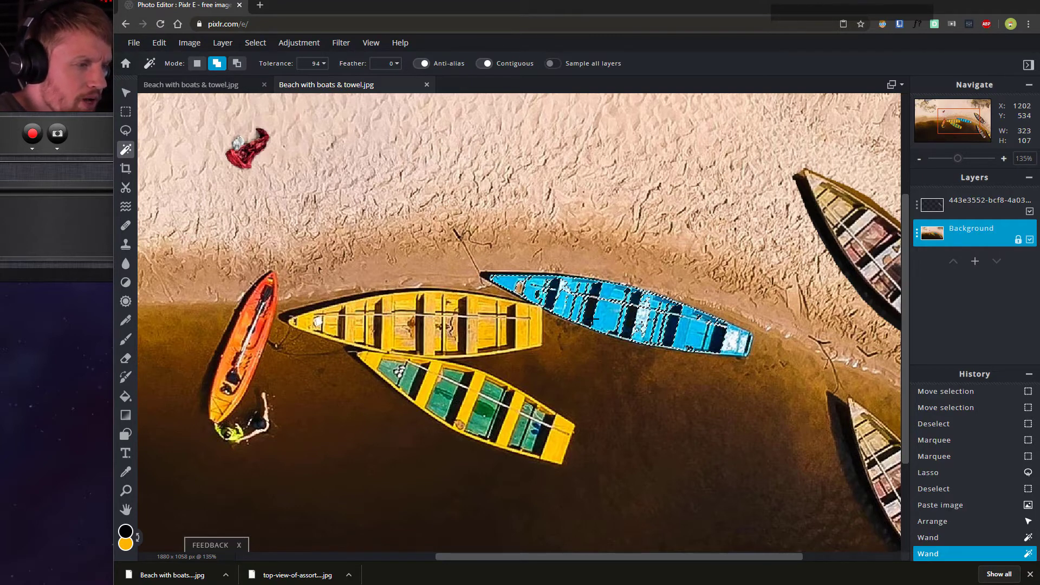
{"action": "left_click", "coordinate": [590, 312]}
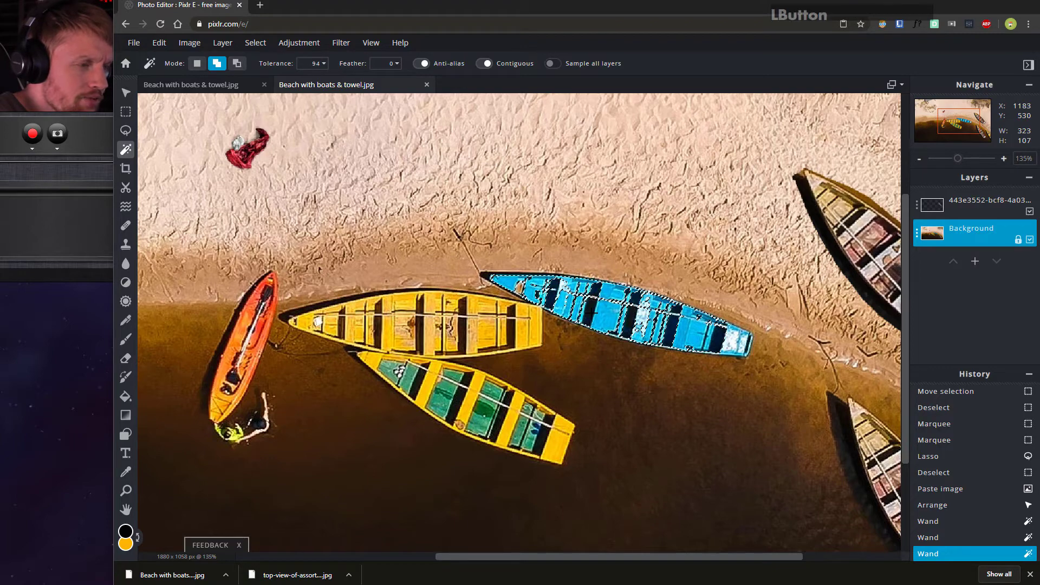
{"action": "left_click", "coordinate": [634, 323]}
Step: Try to add a dark area to the boat selection and undo the addition
{"action": "left_click", "coordinate": [309, 357]}
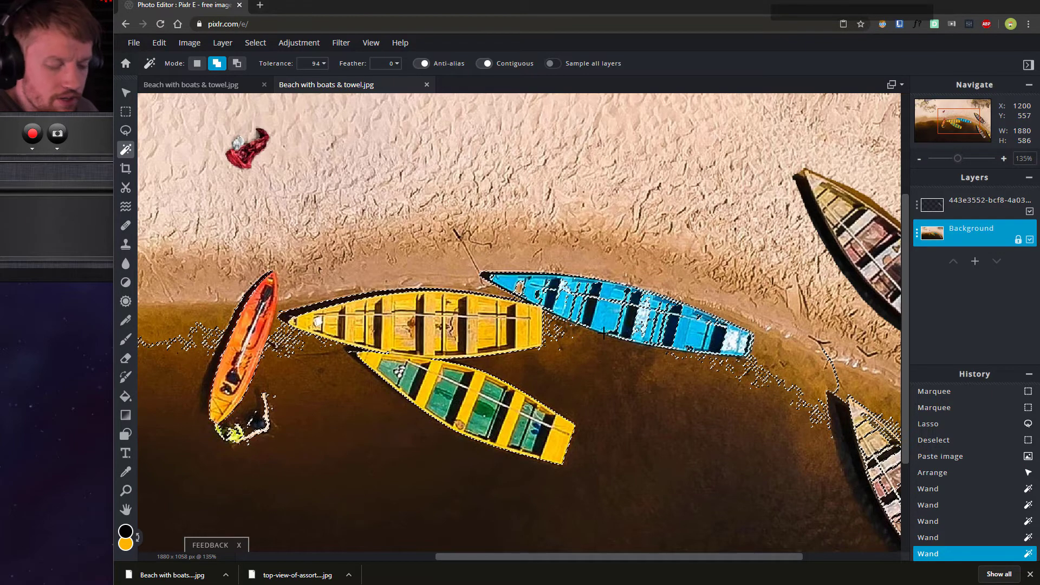
{"action": "key", "text": "ctrl"}
{"action": "key", "text": "ctrl+z"}
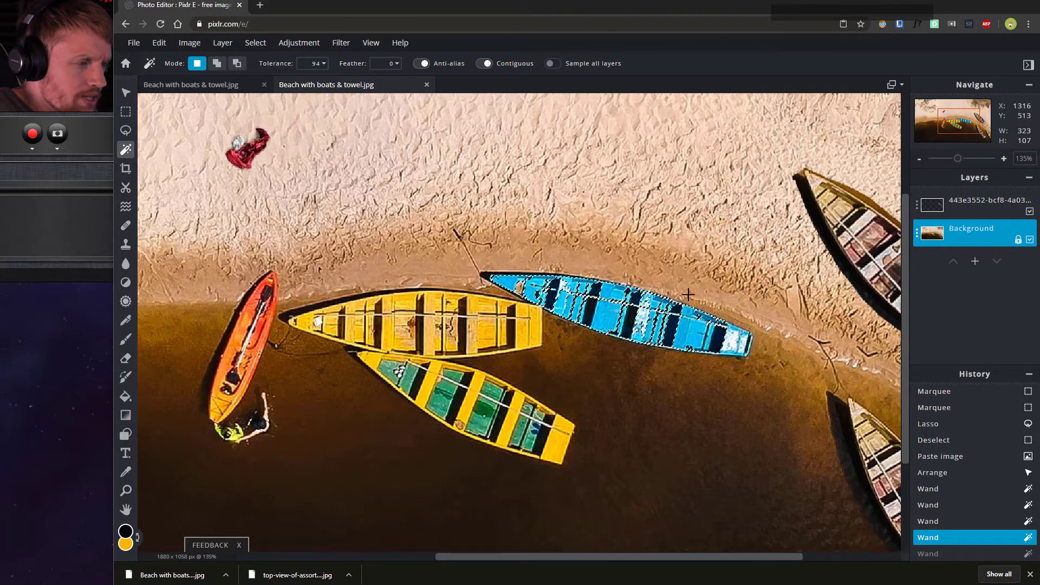
Step: Copy the selected parts of the blue boat and paste them as a new layer
{"action": "key", "text": "ctrl"}
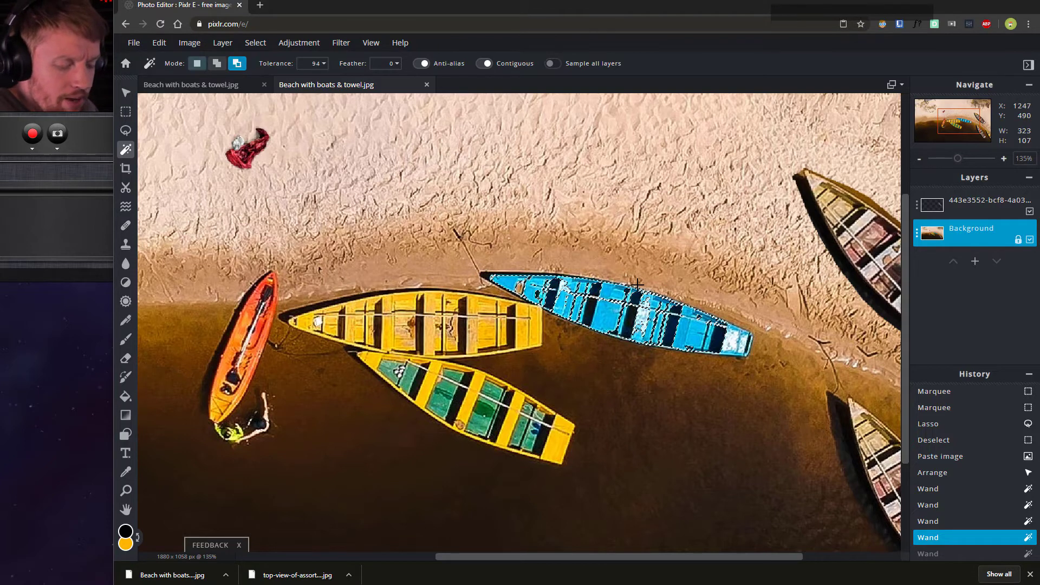
{"action": "key", "text": "ctrl"}
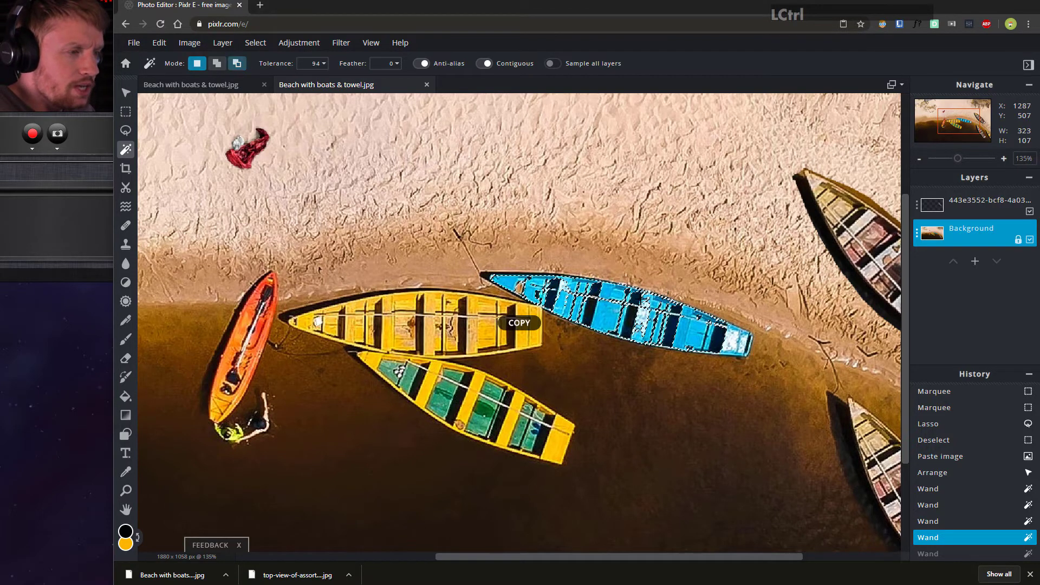
{"action": "key", "text": "ctrl+v"}
Step: Move the pasted blue boat pieces onto the water below the original boat and delete them
{"action": "left_click", "coordinate": [125, 92]}
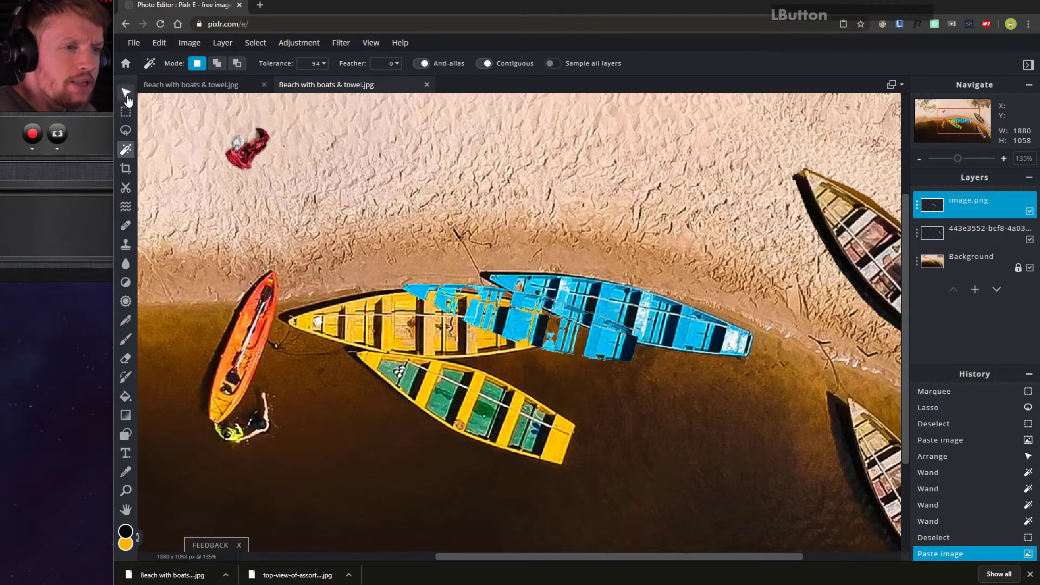
{"action": "left_click_drag", "start_coordinate": [519, 324], "coordinate": [665, 404]}
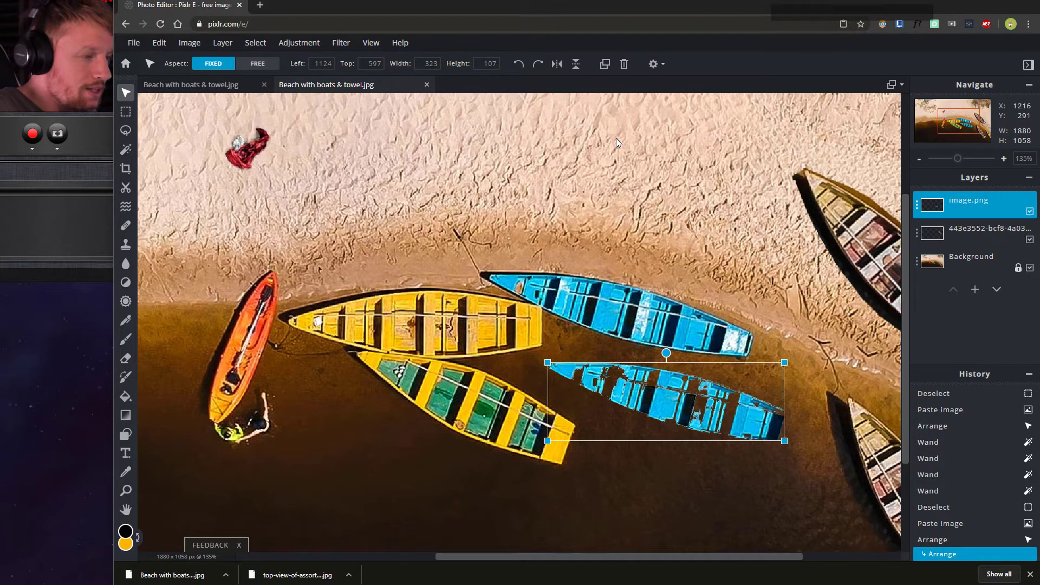
{"action": "key", "text": "Delete"}
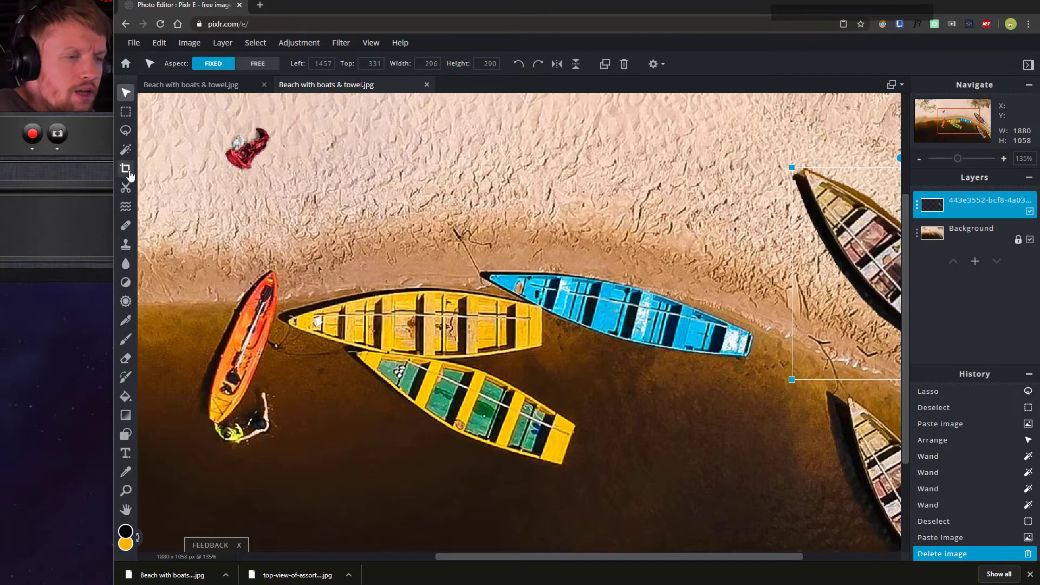
Step: Crop a strip off the left side of the photo, leaving it 1749 px wide and 1058 px high
{"action": "scroll", "coordinate": [282, 246], "scroll_direction": "down", "scroll_amount": 5}
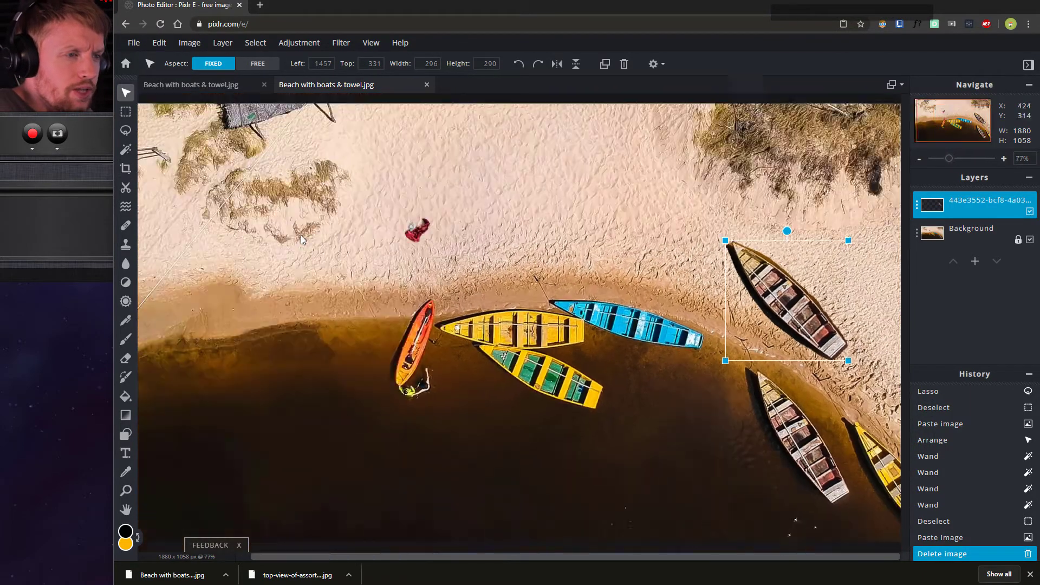
{"action": "scroll", "coordinate": [373, 237], "scroll_direction": "up", "scroll_amount": 1}
{"action": "scroll", "coordinate": [369, 173], "scroll_direction": "up", "scroll_amount": 1}
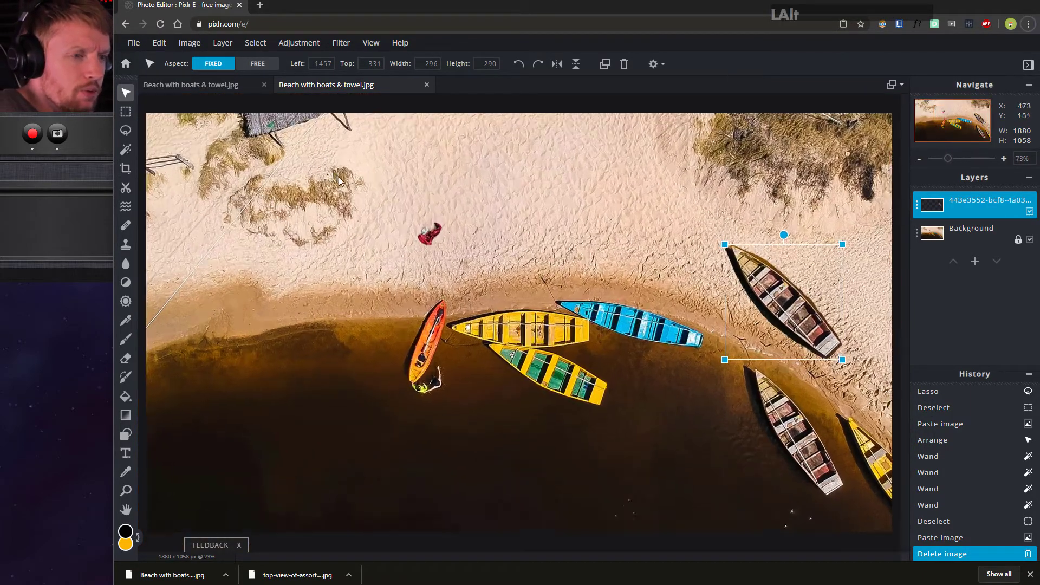
{"action": "scroll", "coordinate": [379, 176], "scroll_direction": "down", "scroll_amount": 1}
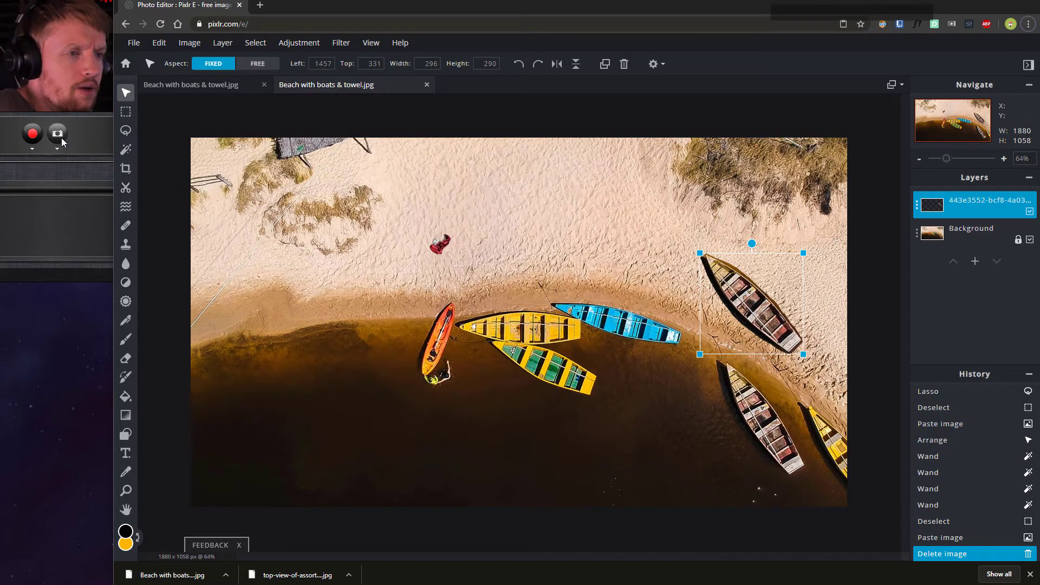
{"action": "left_click", "coordinate": [127, 170]}
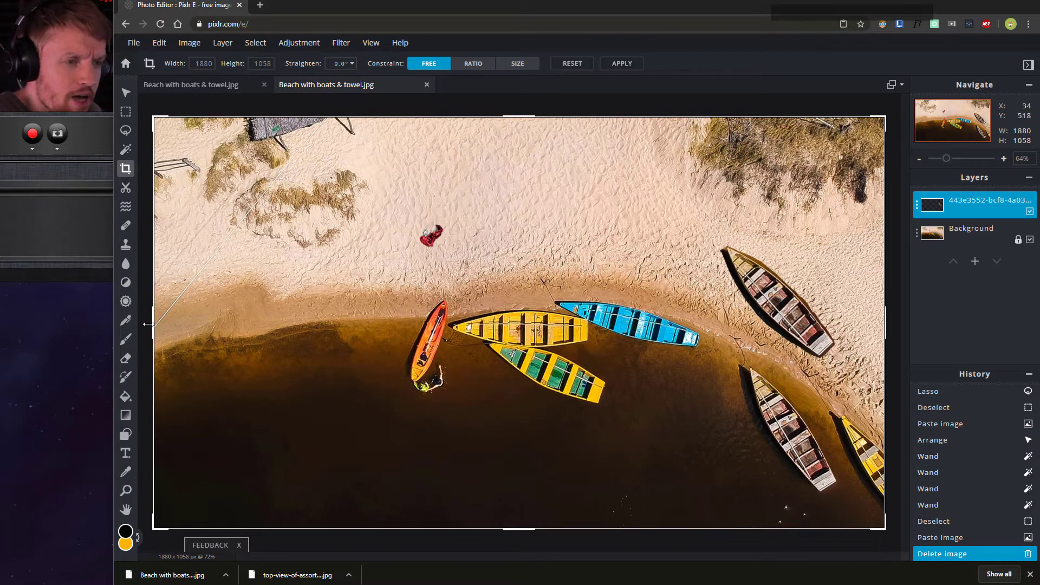
{"action": "left_click_drag", "start_coordinate": [152, 324], "coordinate": [204, 323]}
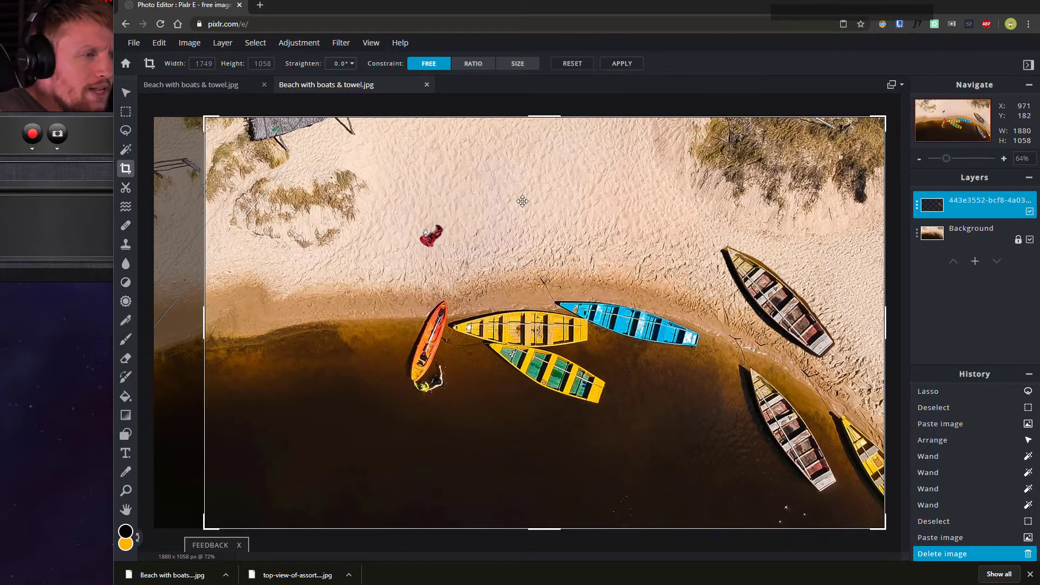
{"action": "key", "text": "Return"}
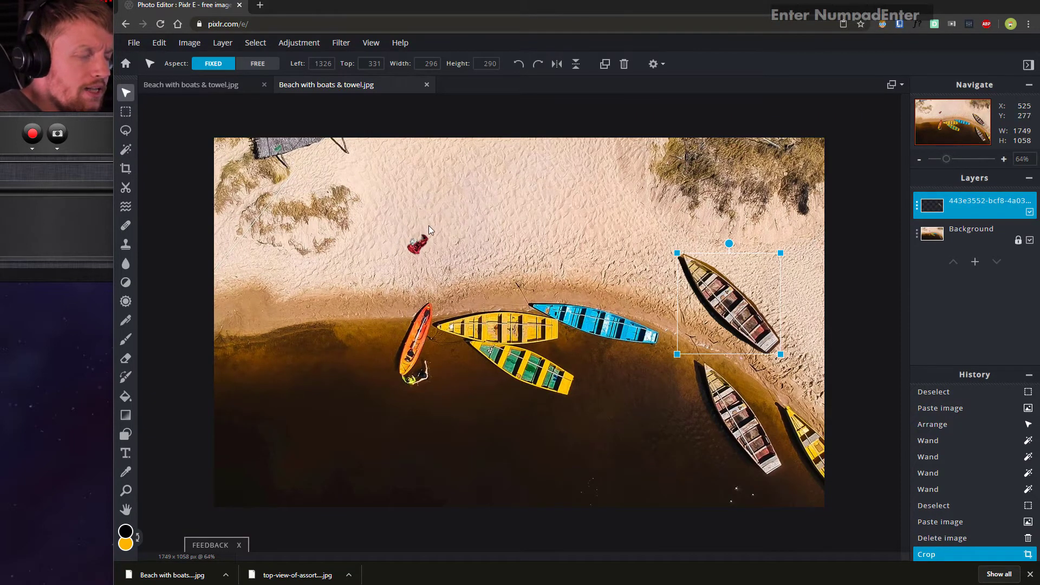
Step: Distort the yellow-and-green boat on the Background layer with Liquify strokes and undo the distortion
{"action": "key", "text": "alt"}
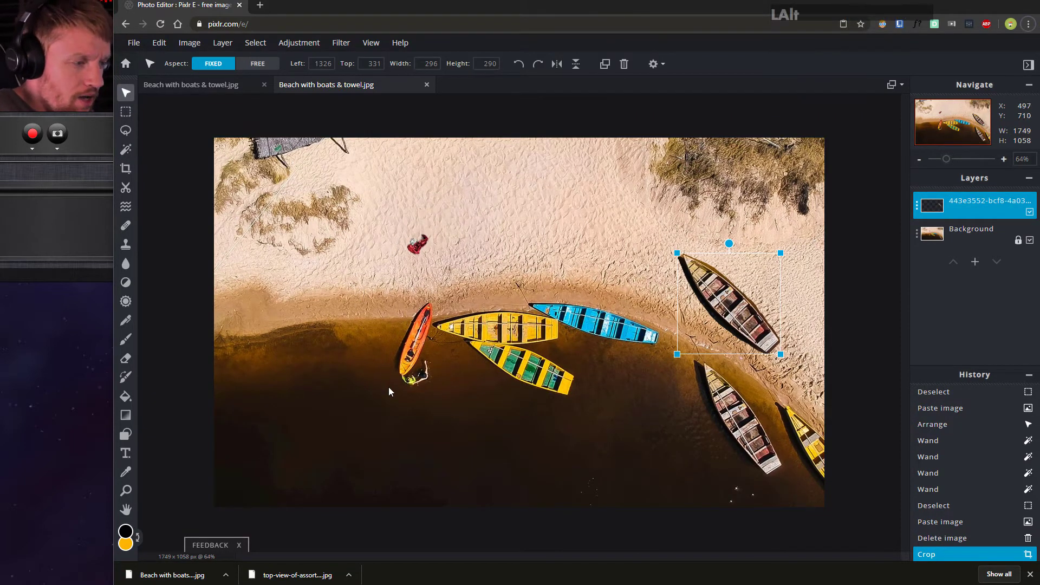
{"action": "scroll", "coordinate": [389, 388], "scroll_direction": "up", "scroll_amount": 2}
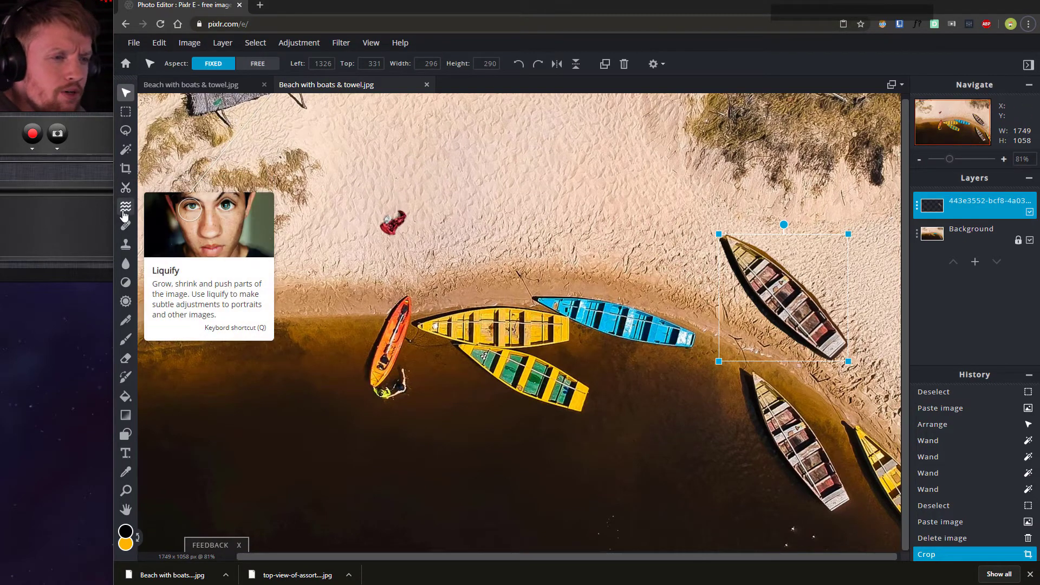
{"action": "left_click", "coordinate": [126, 112]}
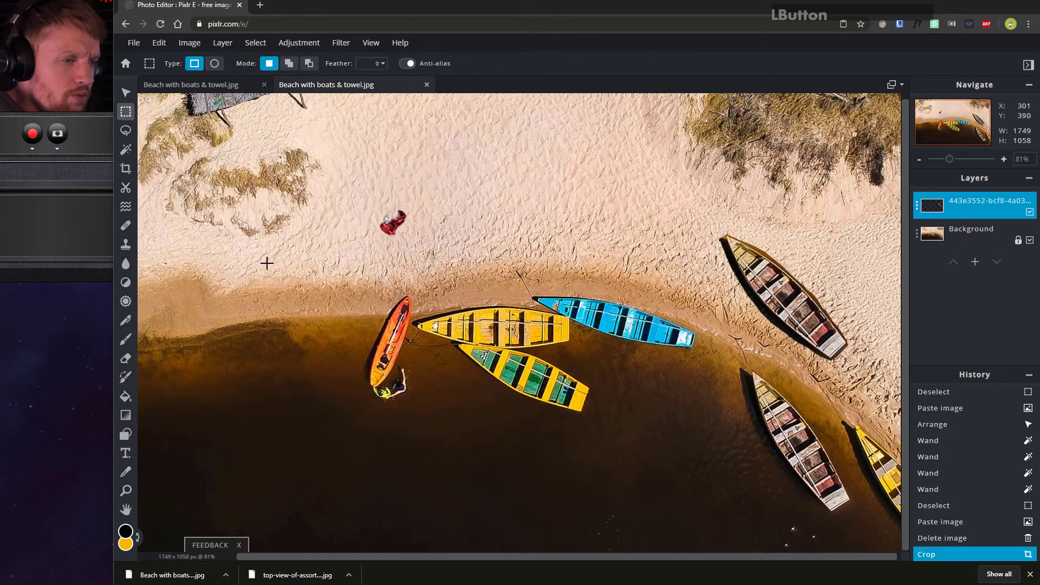
{"action": "left_click", "coordinate": [126, 207]}
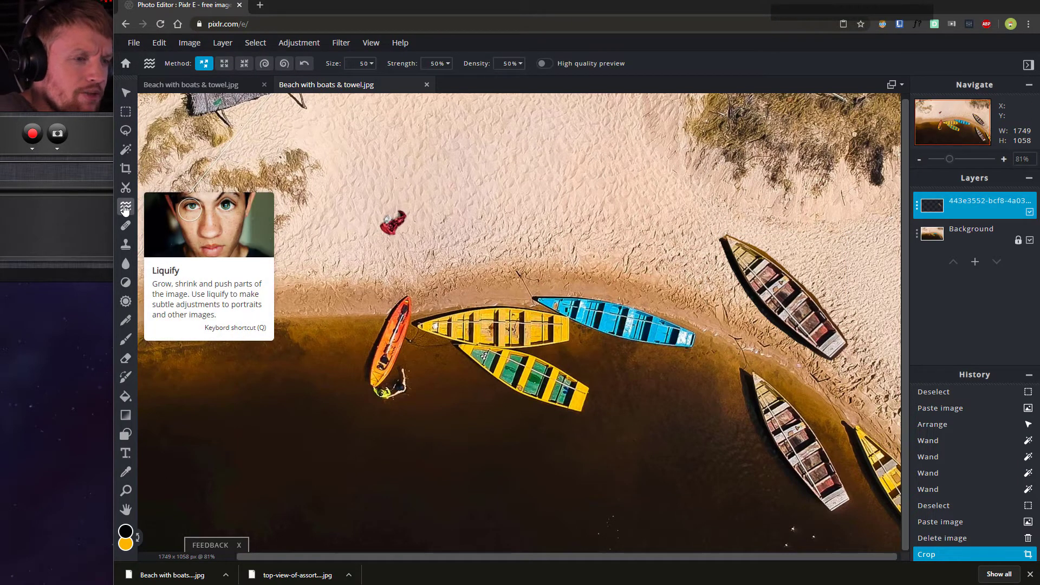
{"action": "left_click", "coordinate": [983, 236]}
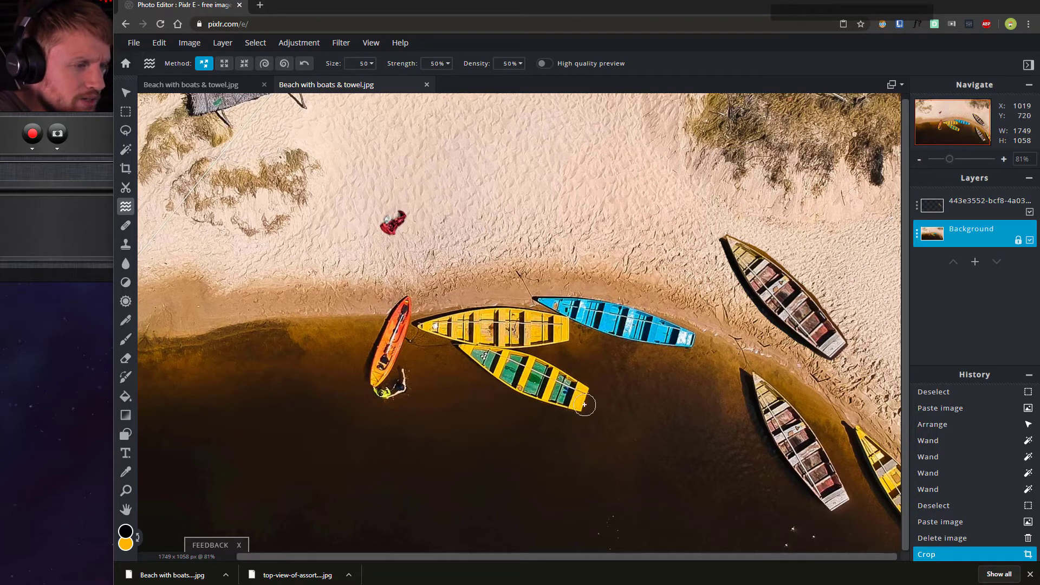
{"action": "mouse_move", "coordinate": [601, 417]}
{"action": "left_mouse_down"}
{"action": "mouse_move", "coordinate": [581, 400]}
{"action": "mouse_move", "coordinate": [558, 409]}
{"action": "mouse_move", "coordinate": [579, 372]}
{"action": "mouse_move", "coordinate": [505, 382]}
{"action": "left_mouse_up"}
{"action": "left_click_drag", "start_coordinate": [455, 369], "coordinate": [428, 349]}
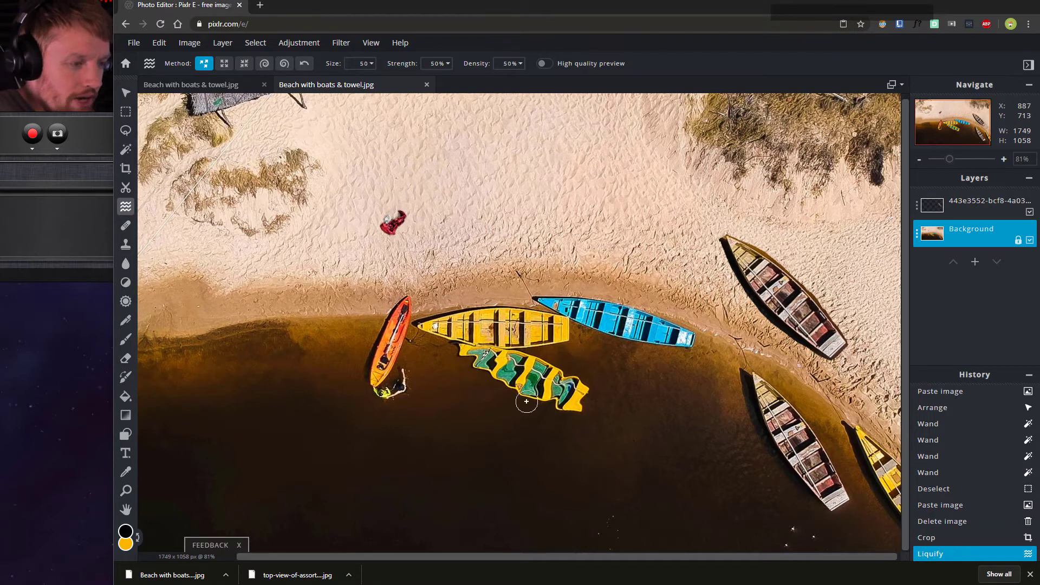
{"action": "key", "text": "ctrl+z"}
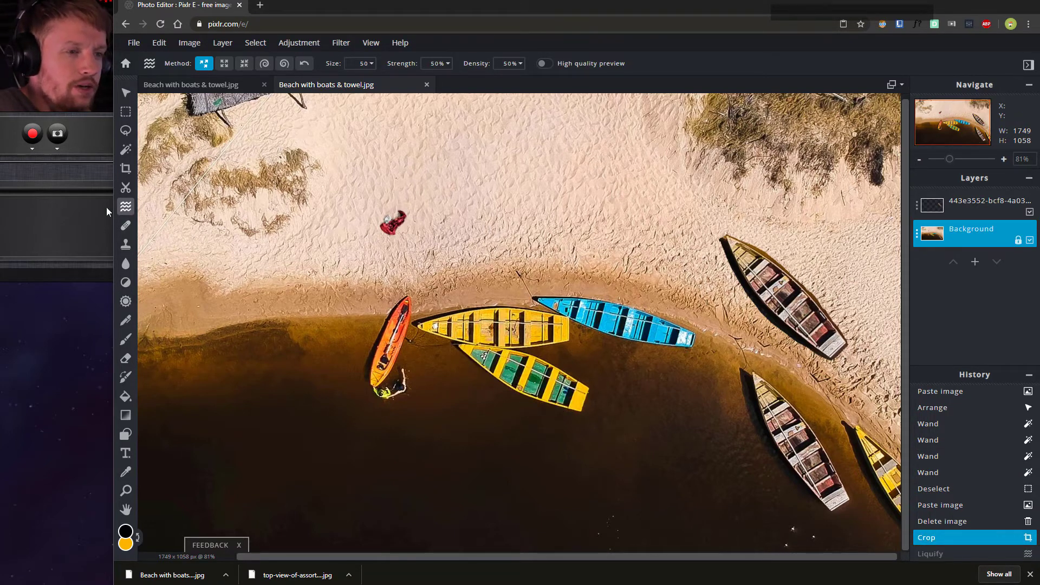
Step: Choose the Heal tool in Patch mode for the red towel on the sand and set its size to 60
{"action": "left_click", "coordinate": [126, 227]}
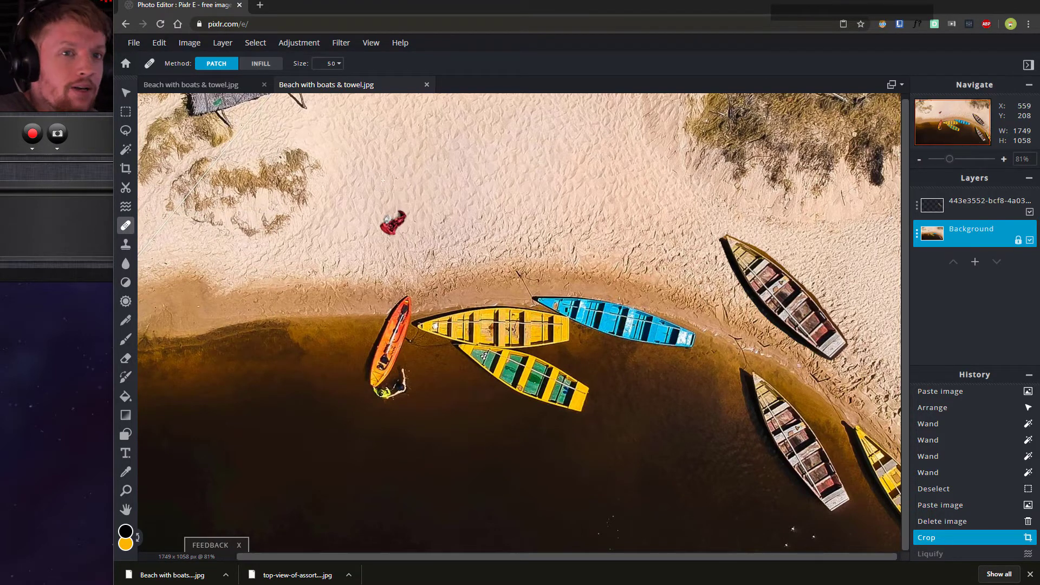
{"action": "scroll", "coordinate": [393, 227], "scroll_direction": "up", "scroll_amount": 5}
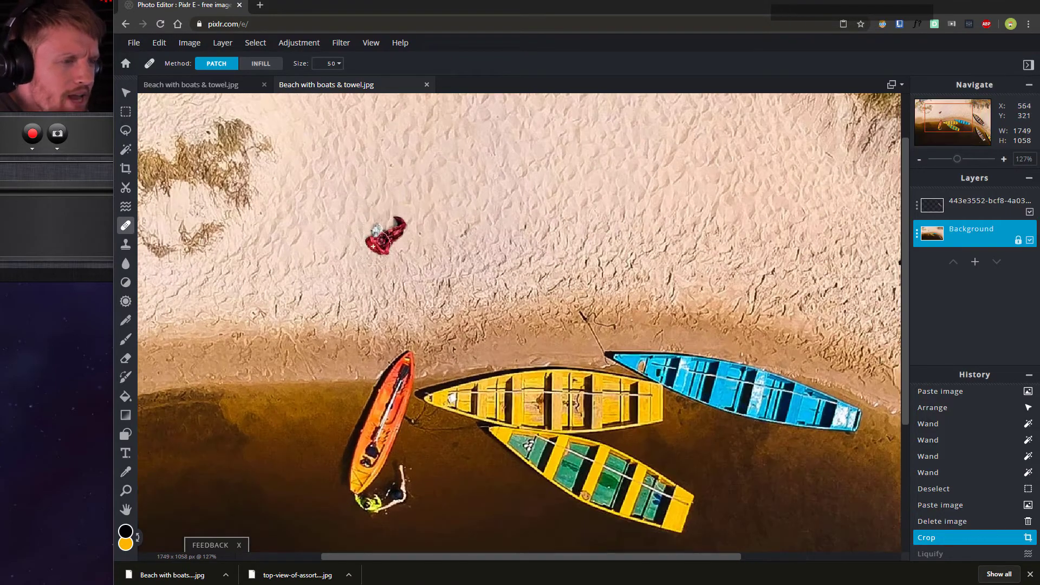
{"action": "scroll", "coordinate": [393, 238], "scroll_direction": "up", "scroll_amount": 2}
{"action": "scroll", "coordinate": [373, 237], "scroll_direction": "down", "scroll_amount": 3}
{"action": "scroll", "coordinate": [336, 236], "scroll_direction": "up", "scroll_amount": 3}
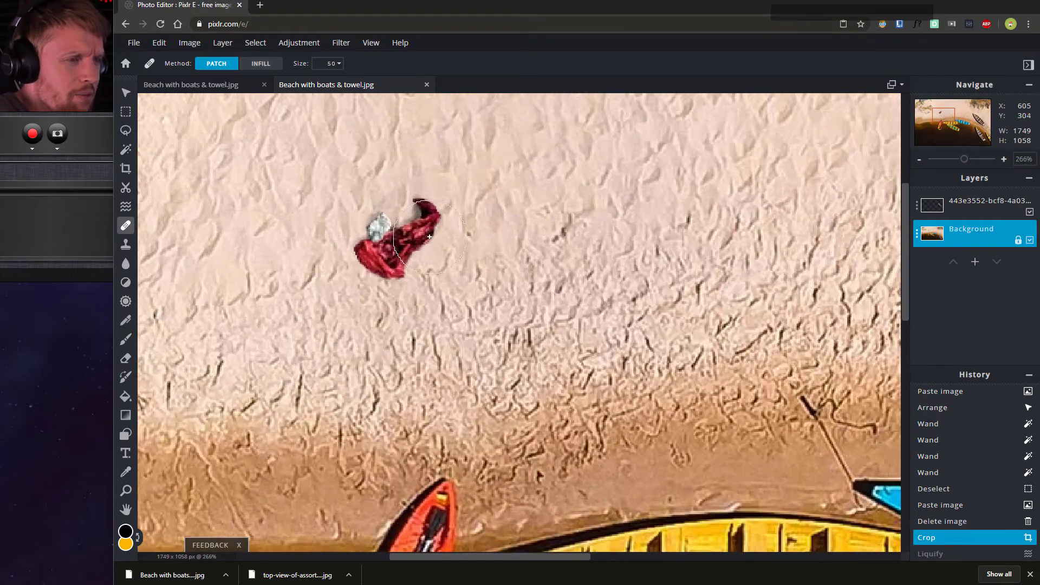
{"action": "scroll", "coordinate": [352, 246], "scroll_direction": "down", "scroll_amount": 4}
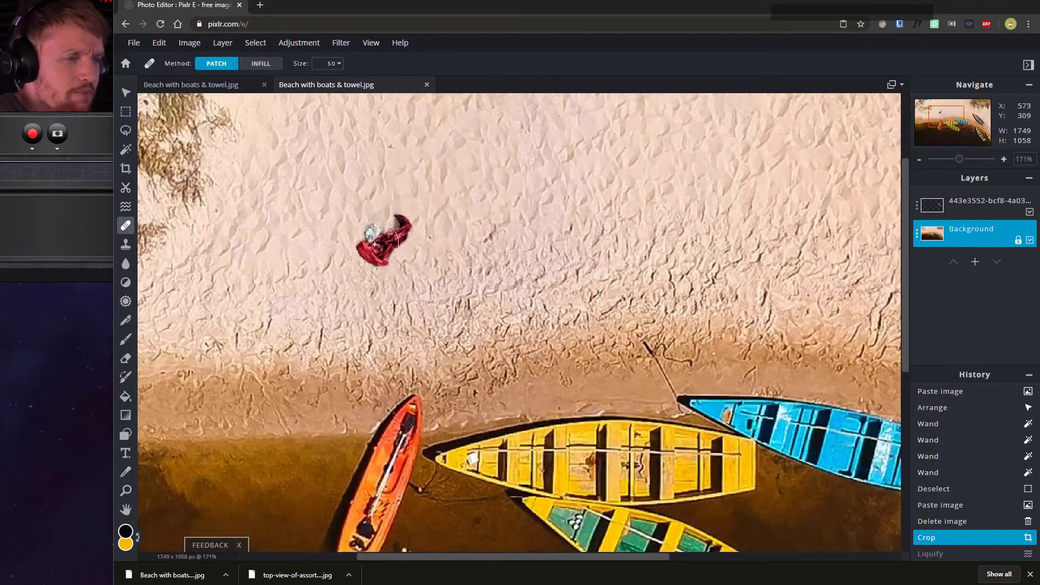
{"action": "scroll", "coordinate": [383, 262], "scroll_direction": "up", "scroll_amount": 1}
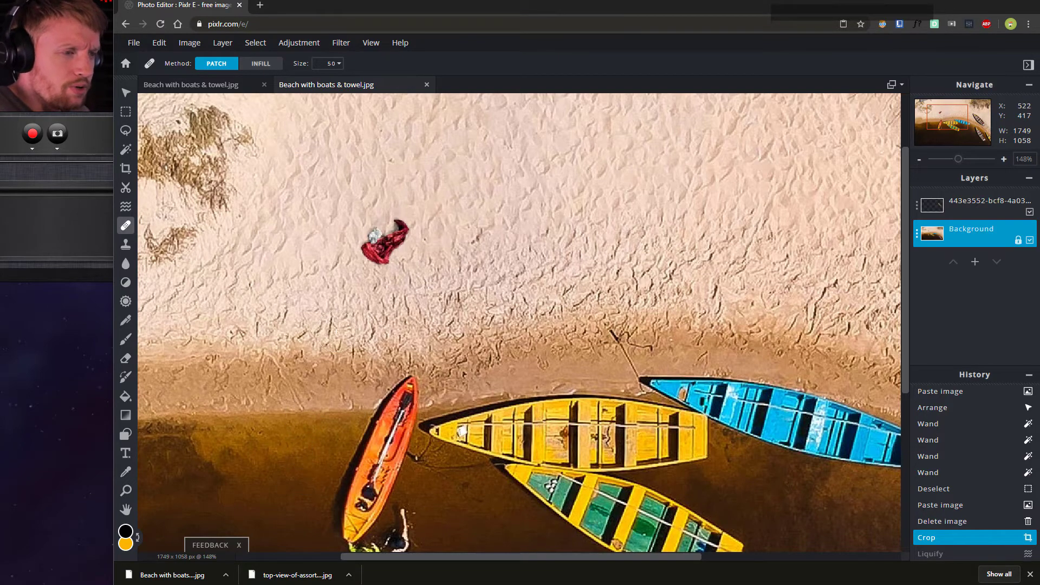
{"action": "left_click", "coordinate": [336, 63]}
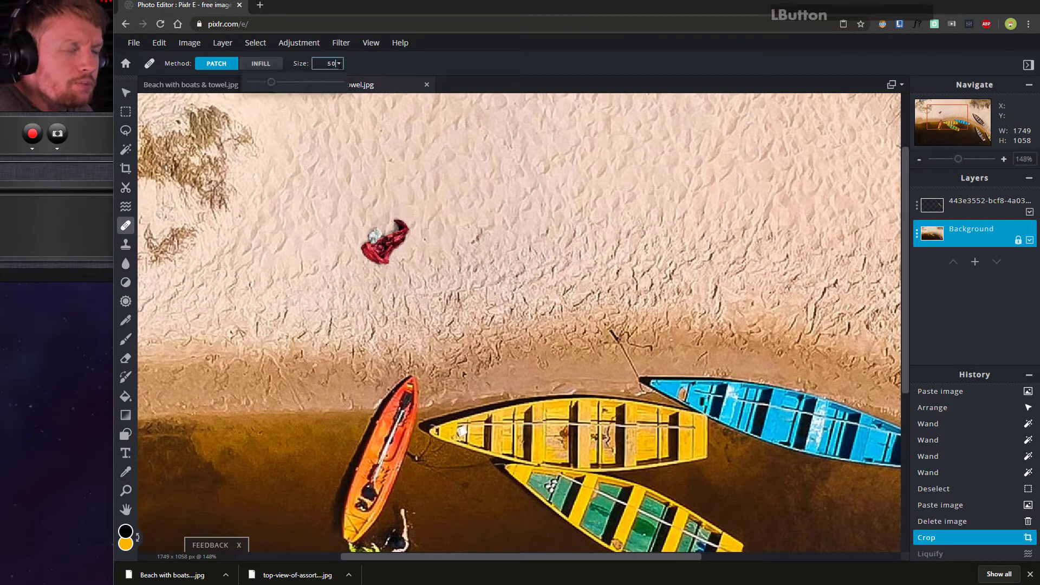
{"action": "left_click_drag", "start_coordinate": [270, 83], "coordinate": [275, 83]}
{"action": "left_click", "coordinate": [497, 66]}
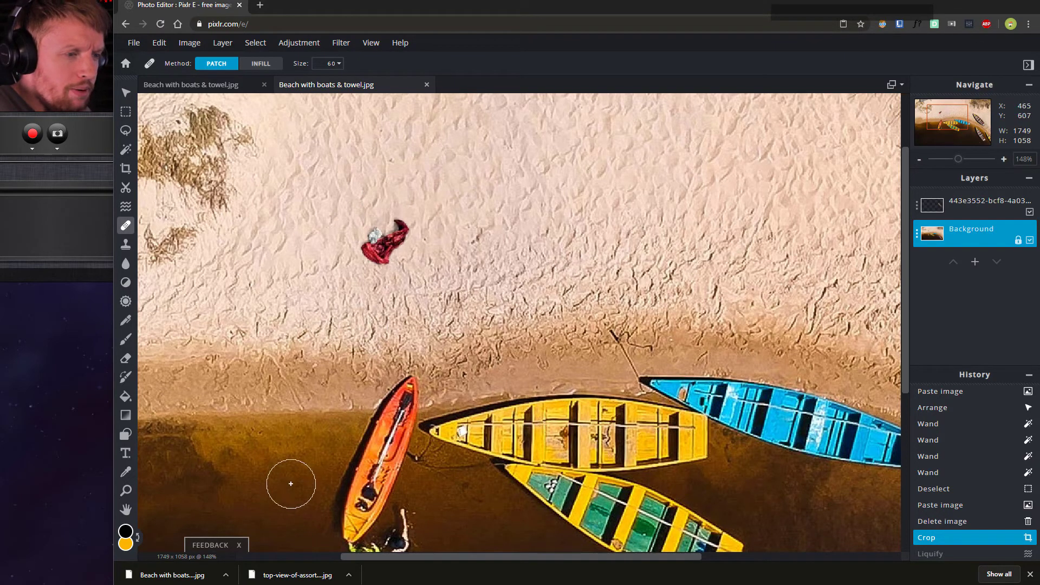
Step: Enlarge the healing brush to 100 and reduce it to 70
{"action": "key", "text": "period"}
{"action": "key", "text": "period"}
{"action": "key", "text": "period"}
{"action": "key", "text": "period"}
{"action": "key", "text": "period"}
{"action": "key", "text": "period"}
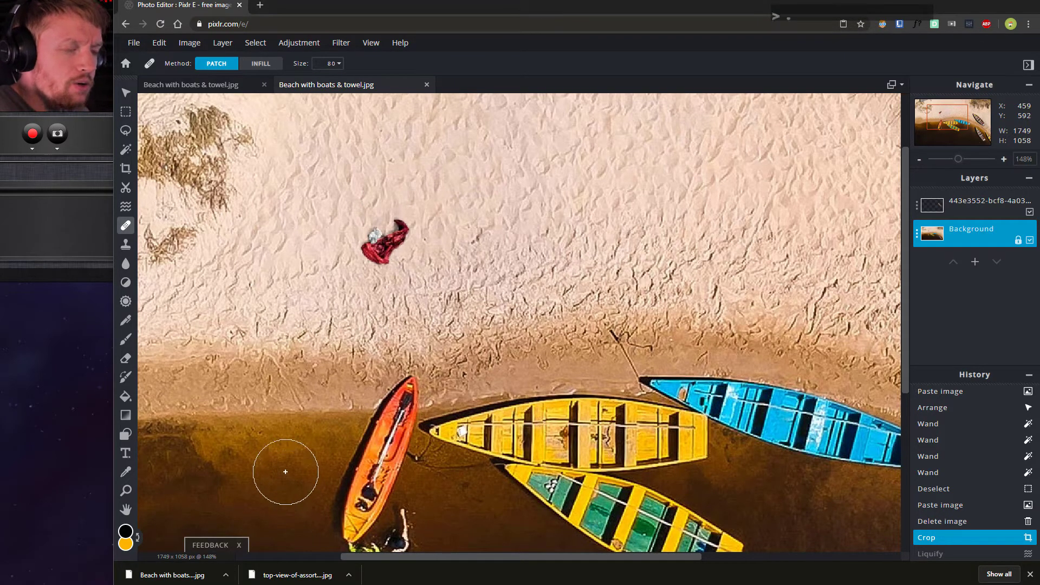
{"action": "key", "text": "comma"}
{"action": "key", "text": "comma"}
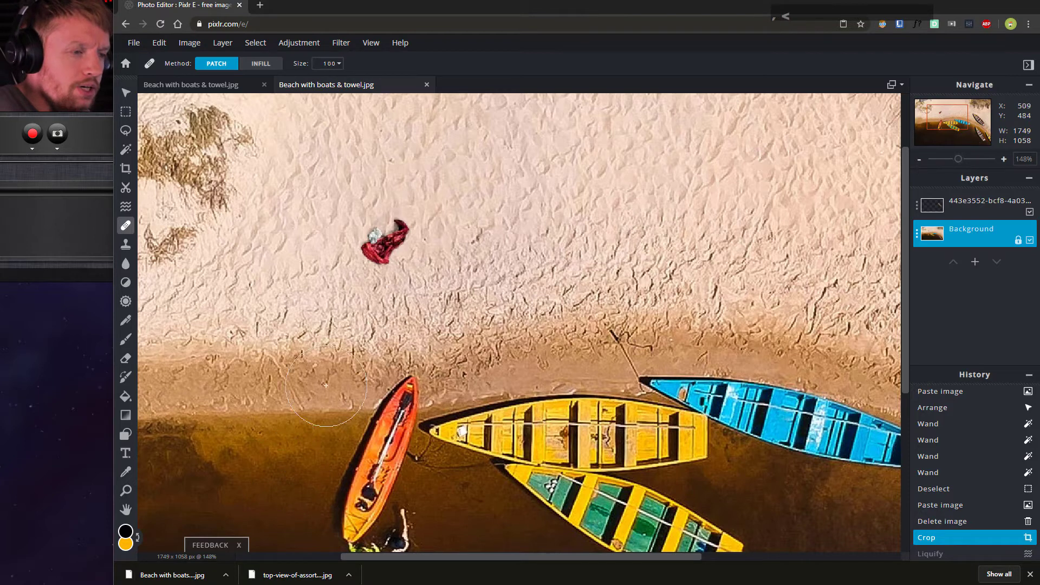
{"action": "key", "text": "comma"}
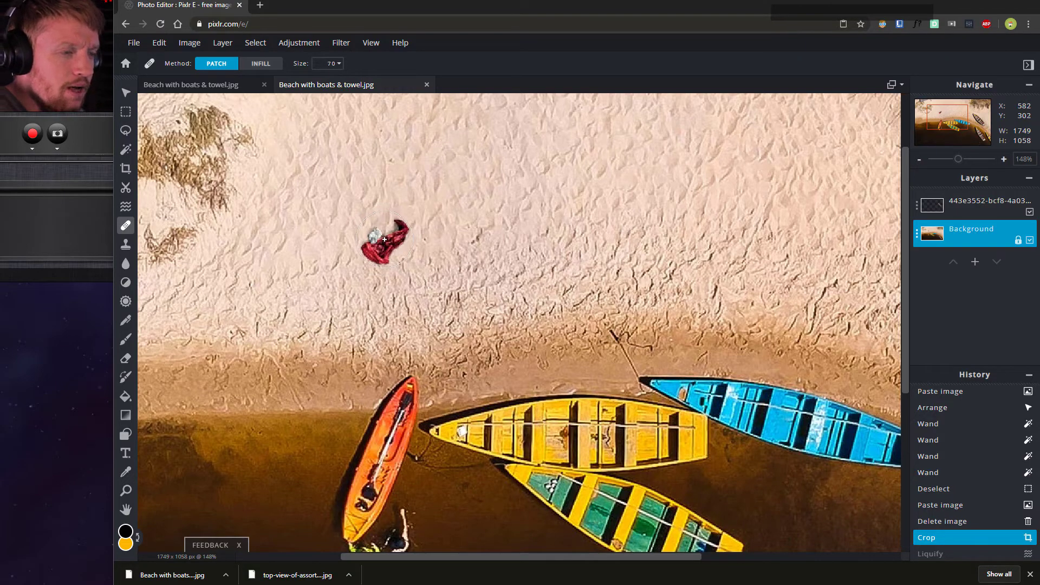
Step: Patch the red towel out of the sand with the Heal tool and undo all four patches
{"action": "left_click", "coordinate": [384, 239]}
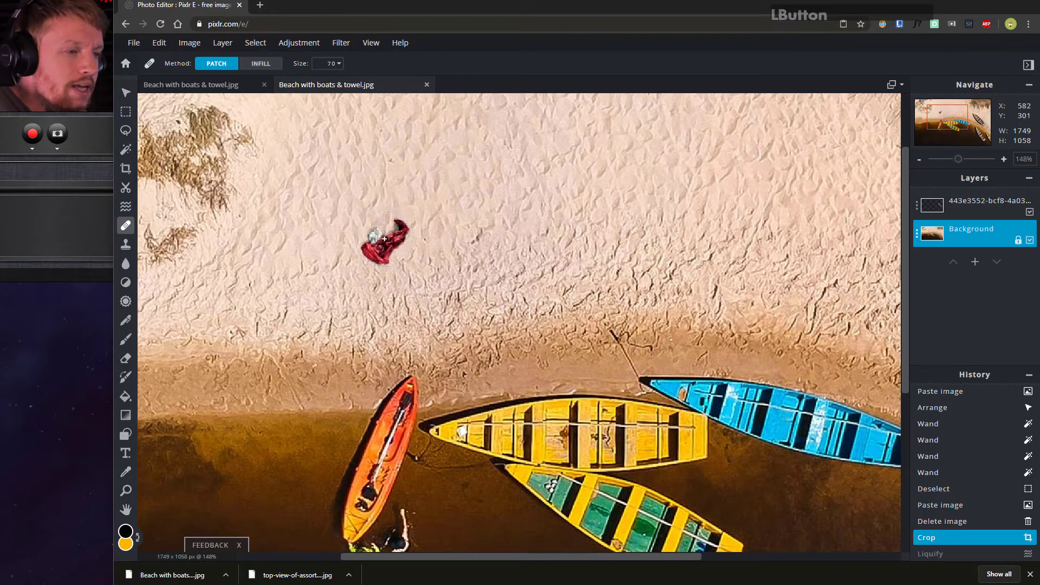
{"action": "left_click", "coordinate": [379, 244]}
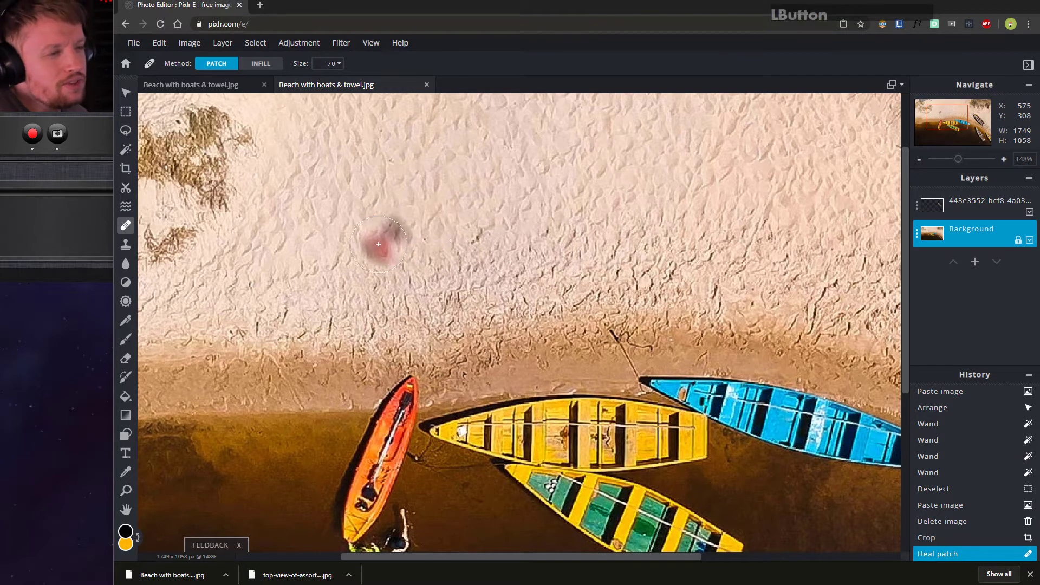
{"action": "left_click", "coordinate": [387, 234]}
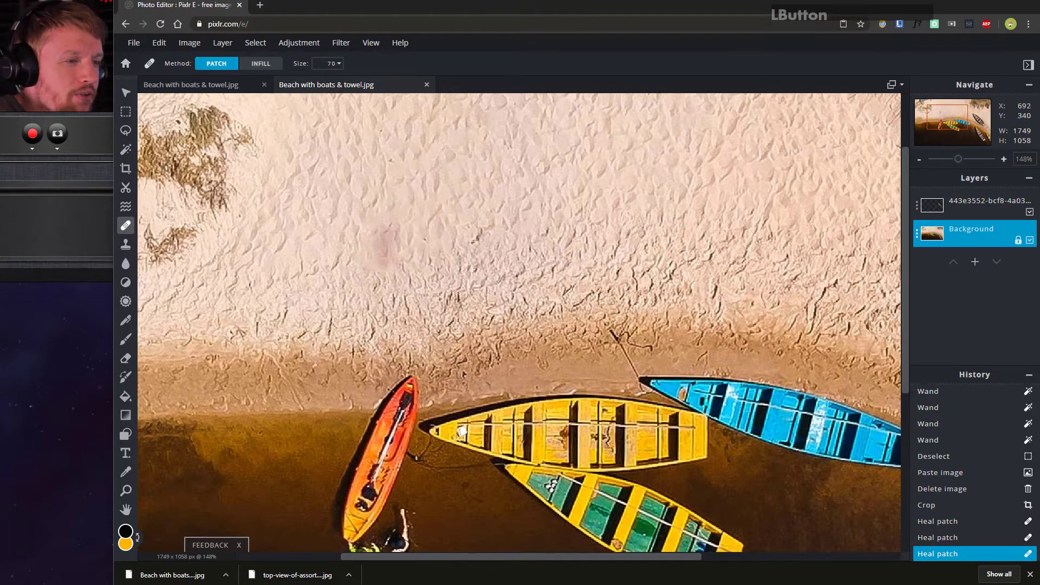
{"action": "left_click", "coordinate": [374, 263]}
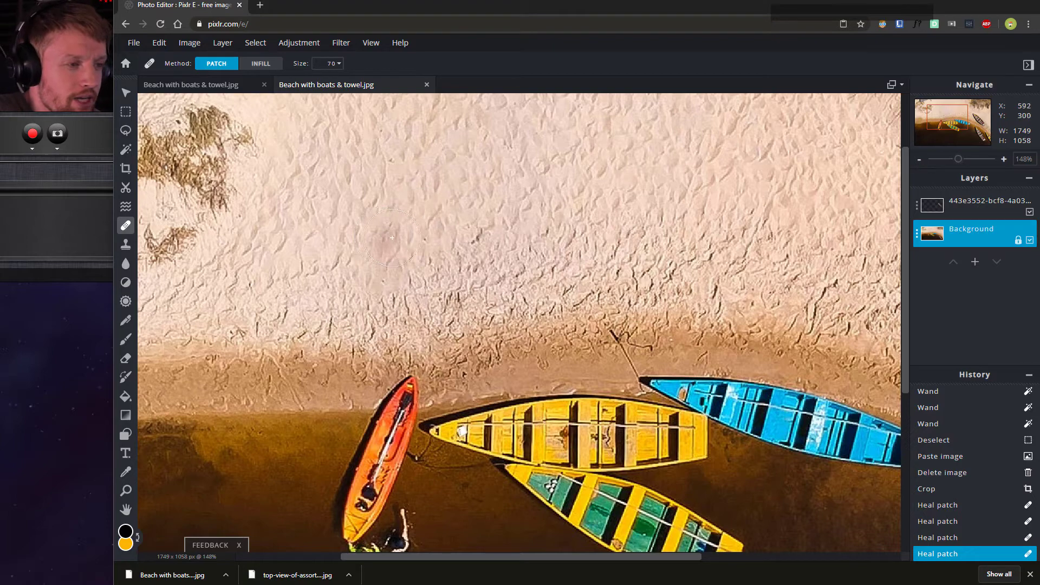
{"action": "key", "text": "ctrl+z"}
{"action": "key", "text": "ctrl+z"}
{"action": "key", "text": "ctrl+z"}
{"action": "key", "text": "ctrl+z"}
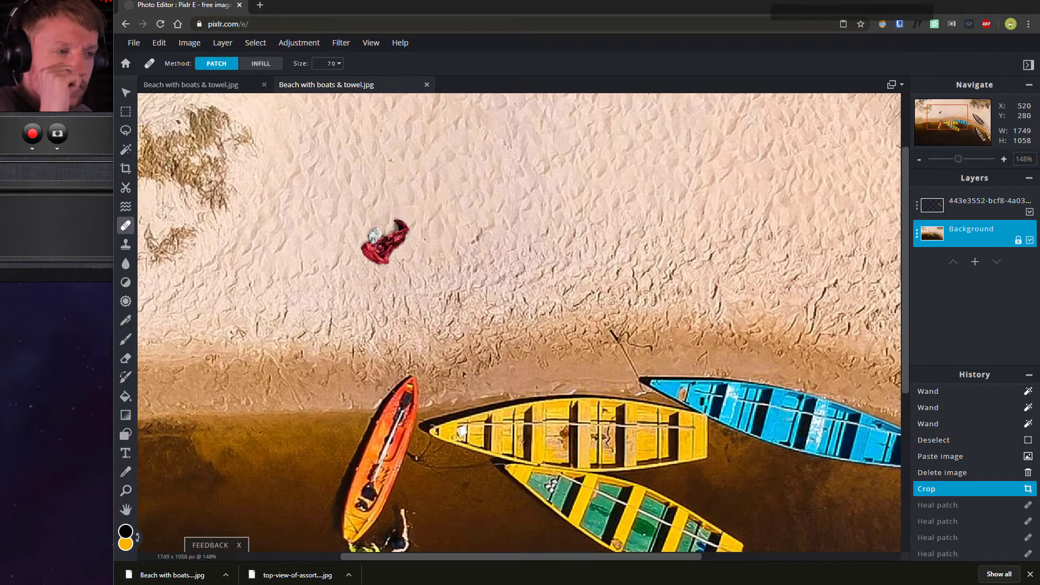
Step: Patch out the swimmer in the water below the orange boat and undo all four patches
{"action": "scroll", "coordinate": [466, 335], "scroll_direction": "down", "scroll_amount": 4}
{"action": "scroll", "coordinate": [452, 325], "scroll_direction": "up", "scroll_amount": 4}
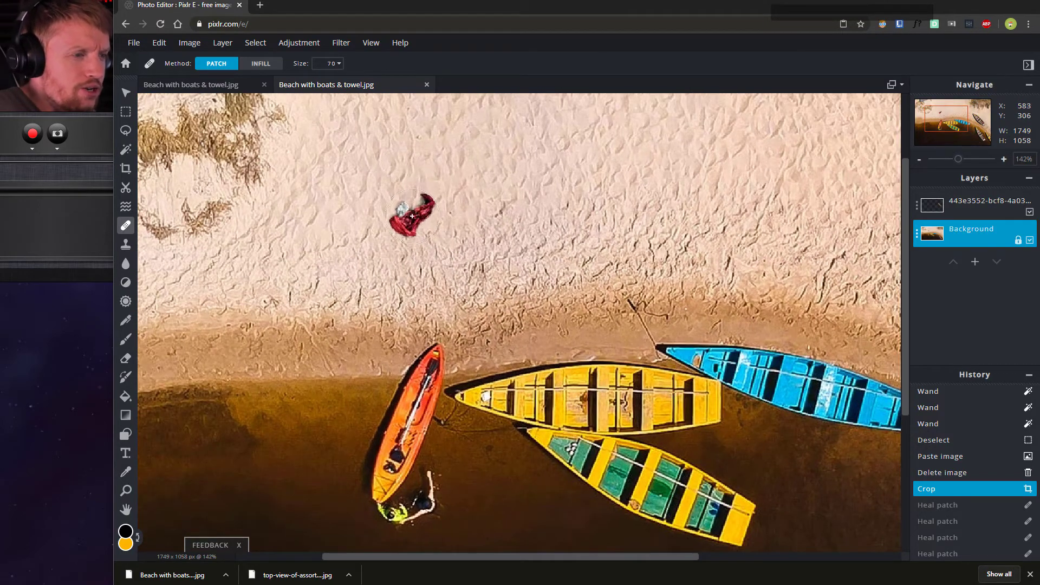
{"action": "left_click_drag", "start_coordinate": [417, 207], "coordinate": [409, 93]}
{"action": "left_click", "coordinate": [425, 357]}
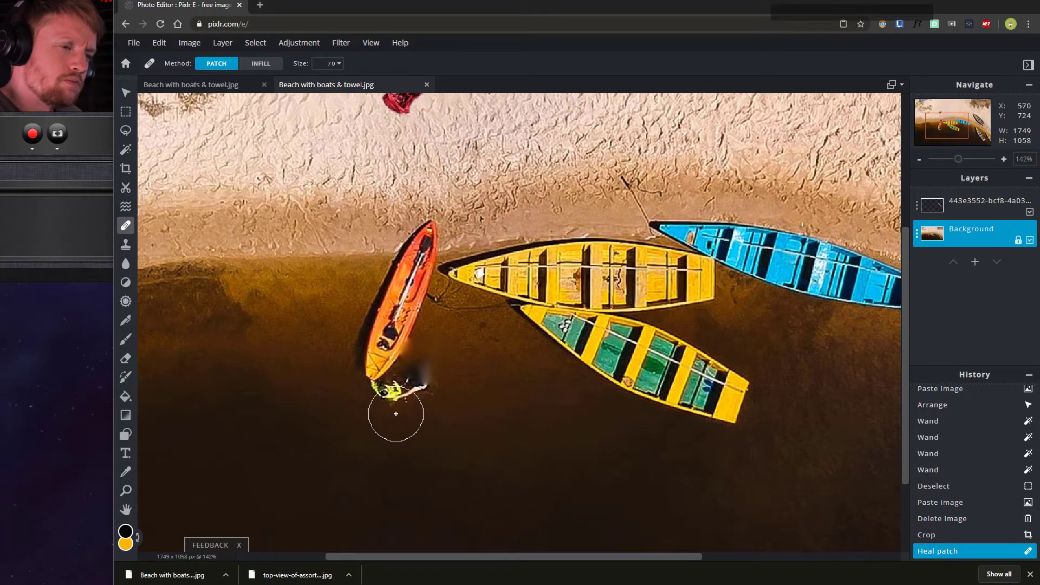
{"action": "left_click", "coordinate": [395, 394]}
{"action": "left_click", "coordinate": [383, 397]}
{"action": "left_click", "coordinate": [417, 397]}
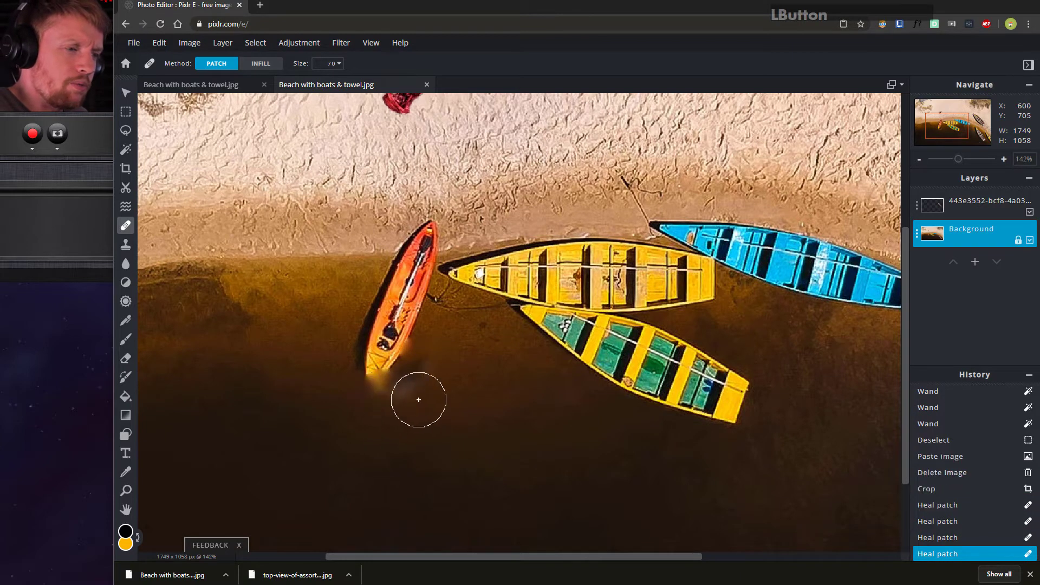
{"action": "key", "text": "ctrl+z"}
{"action": "key", "text": "ctrl+z"}
{"action": "key", "text": "ctrl+z"}
{"action": "key", "text": "ctrl+z"}
Step: Clone the orange kayak onto the shoreline to the left of the original, with the Clone tool's source set on the kayak
{"action": "left_click", "coordinate": [126, 244]}
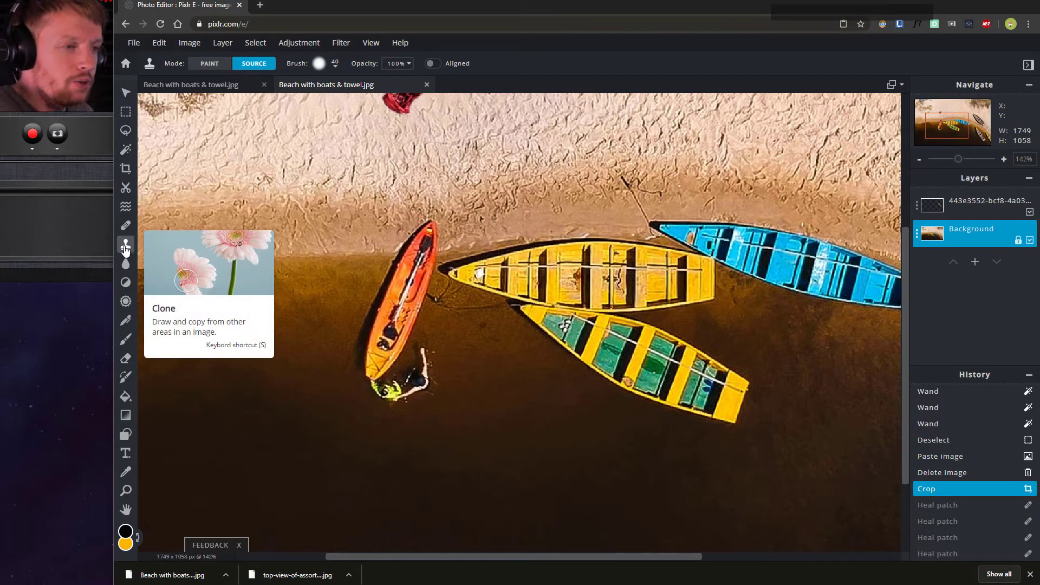
{"action": "scroll", "coordinate": [373, 301], "scroll_direction": "down", "scroll_amount": 2}
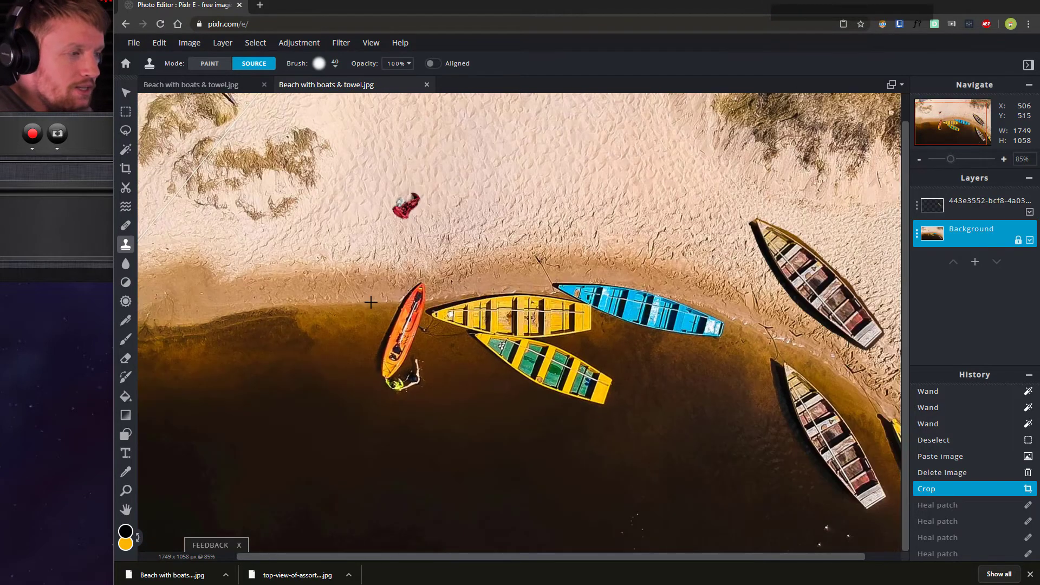
{"action": "scroll", "coordinate": [370, 302], "scroll_direction": "up", "scroll_amount": 3}
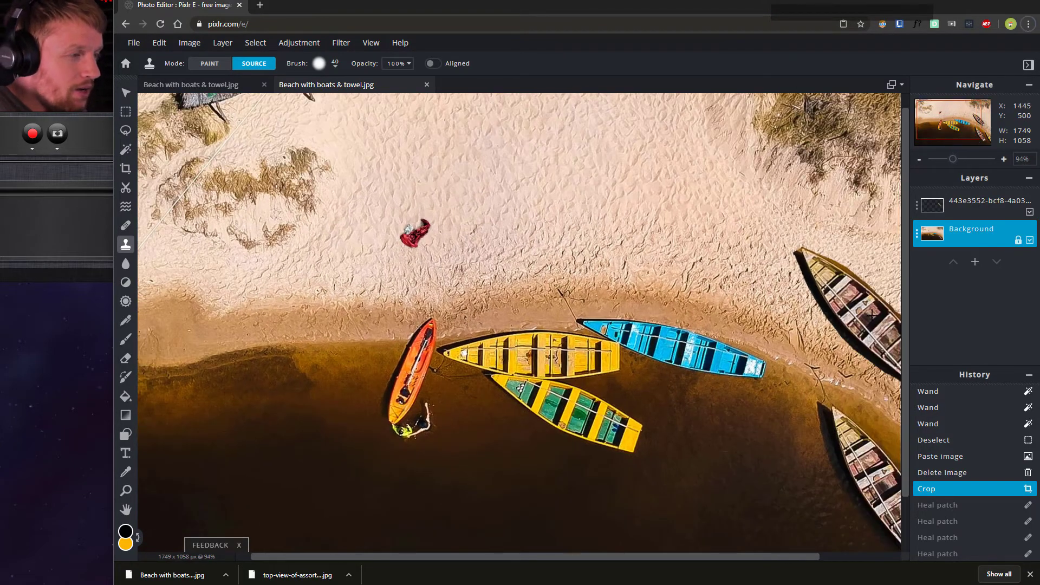
{"action": "scroll", "coordinate": [409, 380], "scroll_direction": "up", "scroll_amount": 3}
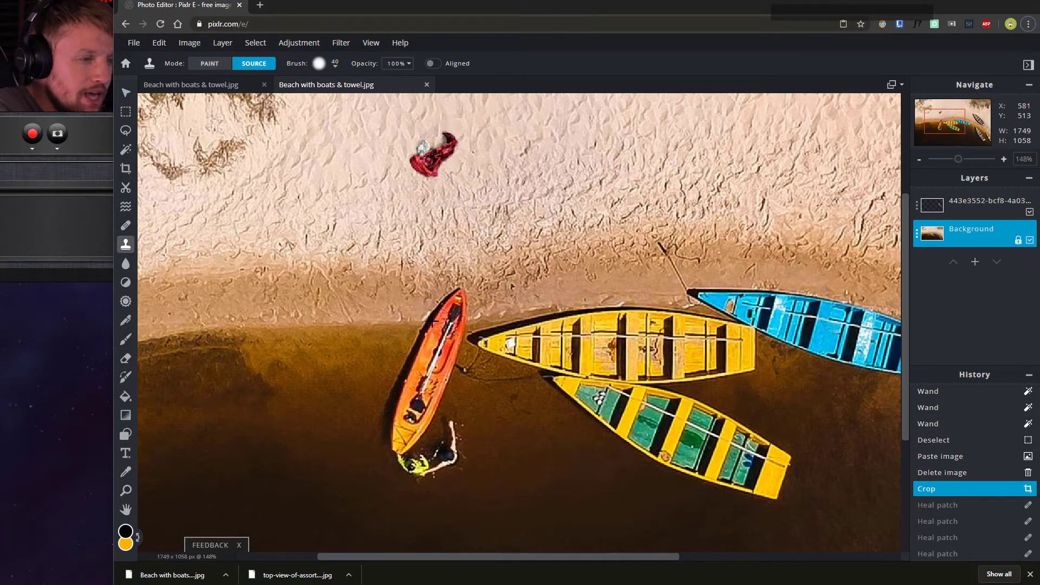
{"action": "left_click", "coordinate": [432, 321]}
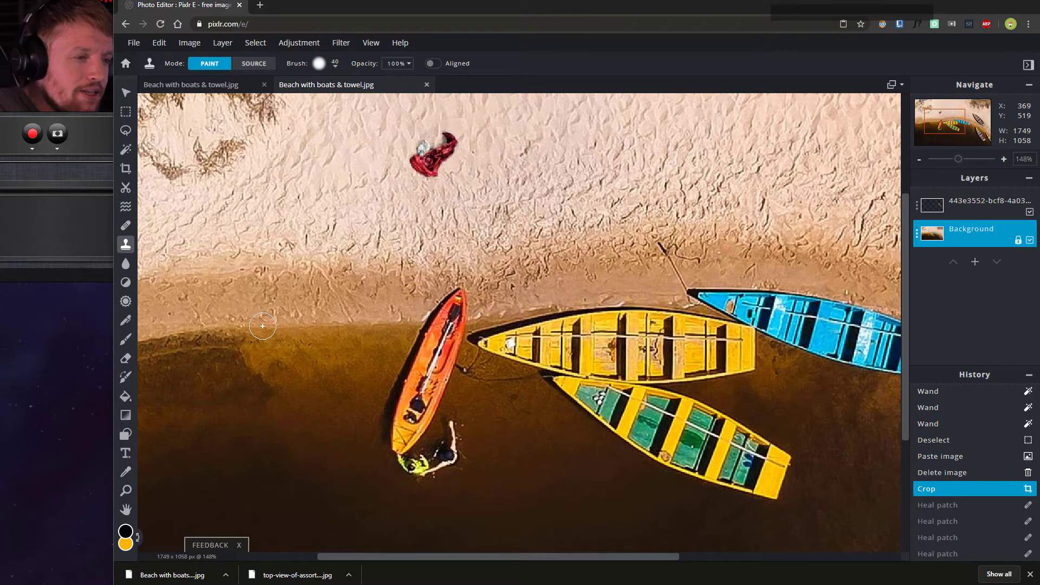
{"action": "mouse_move", "coordinate": [275, 325]}
{"action": "left_mouse_down"}
{"action": "mouse_move", "coordinate": [314, 284]}
{"action": "mouse_move", "coordinate": [276, 400]}
{"action": "mouse_move", "coordinate": [278, 324]}
{"action": "mouse_move", "coordinate": [272, 335]}
{"action": "mouse_move", "coordinate": [253, 421]}
{"action": "mouse_move", "coordinate": [262, 429]}
{"action": "mouse_move", "coordinate": [278, 416]}
{"action": "mouse_move", "coordinate": [244, 453]}
{"action": "left_mouse_up"}
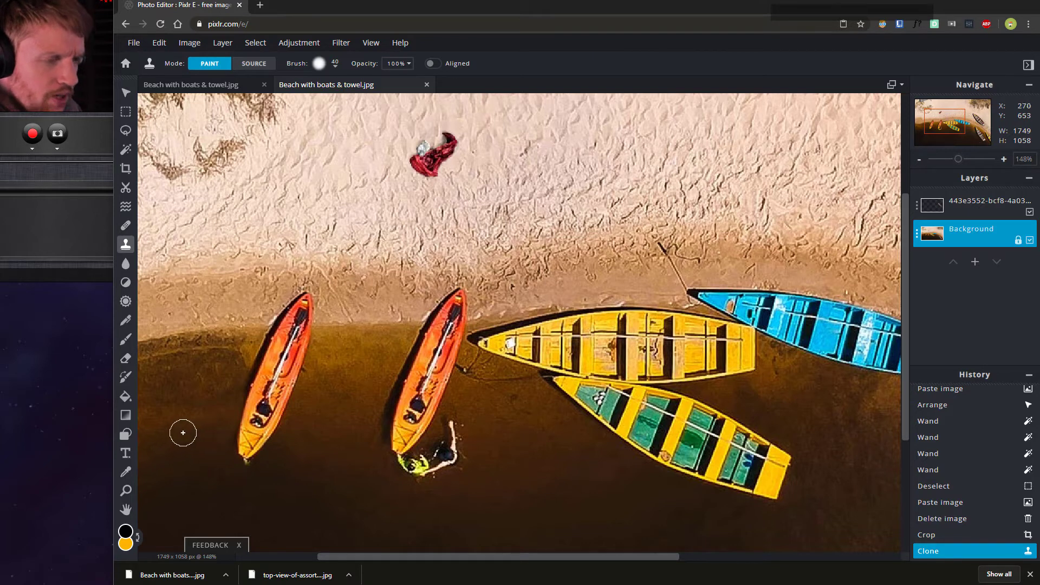
Step: Clone nearby dark water over the swimmer remnant at the copied kayak's lower tip, using a brush size of 10
{"action": "key", "text": "bracketleft"}
{"action": "key", "text": "bracketleft"}
{"action": "key", "text": "bracketleft"}
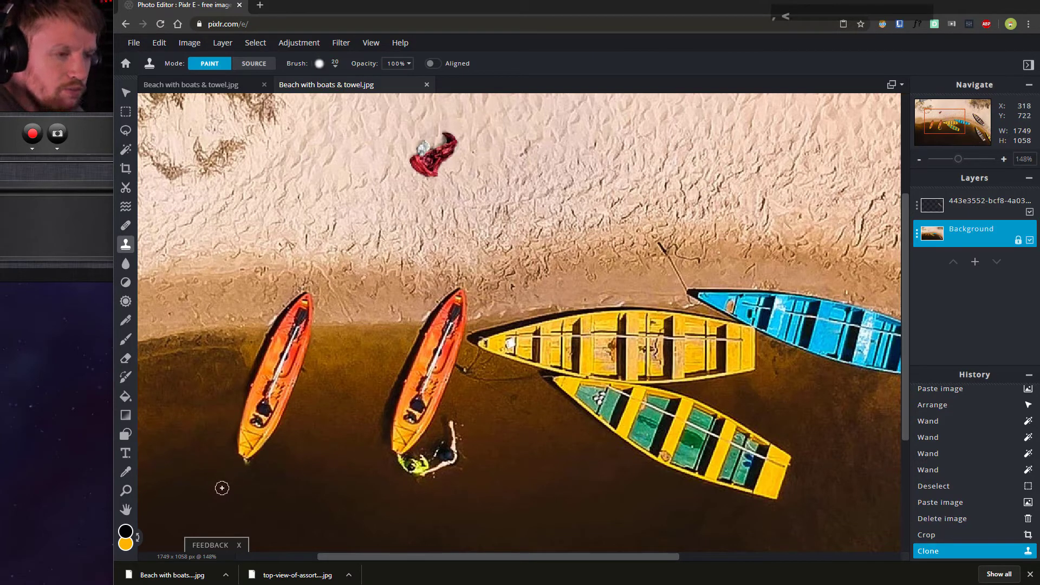
{"action": "left_click", "coordinate": [253, 64]}
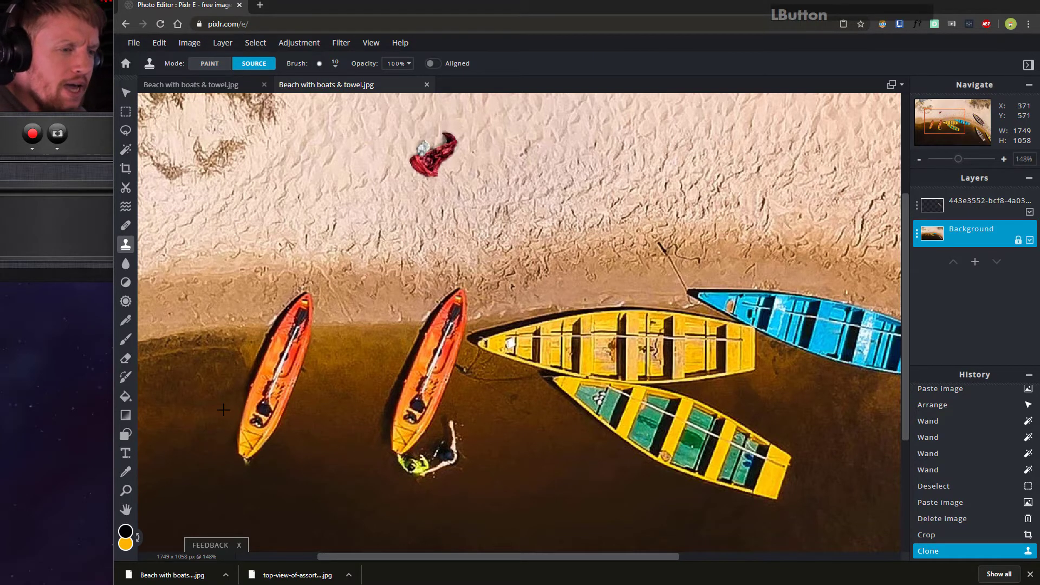
{"action": "scroll", "coordinate": [232, 463], "scroll_direction": "up", "scroll_amount": 6}
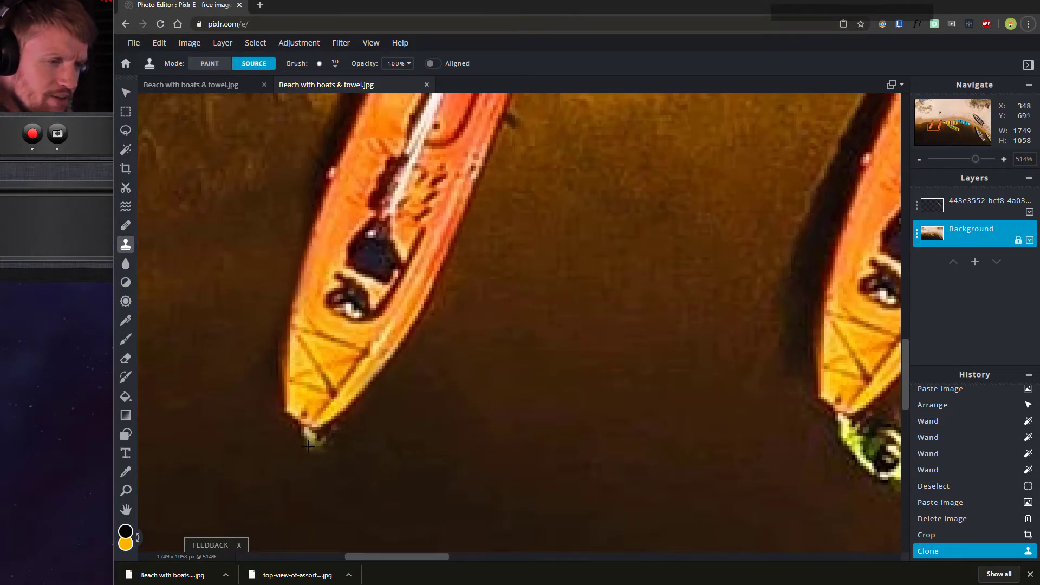
{"action": "left_click", "coordinate": [245, 443]}
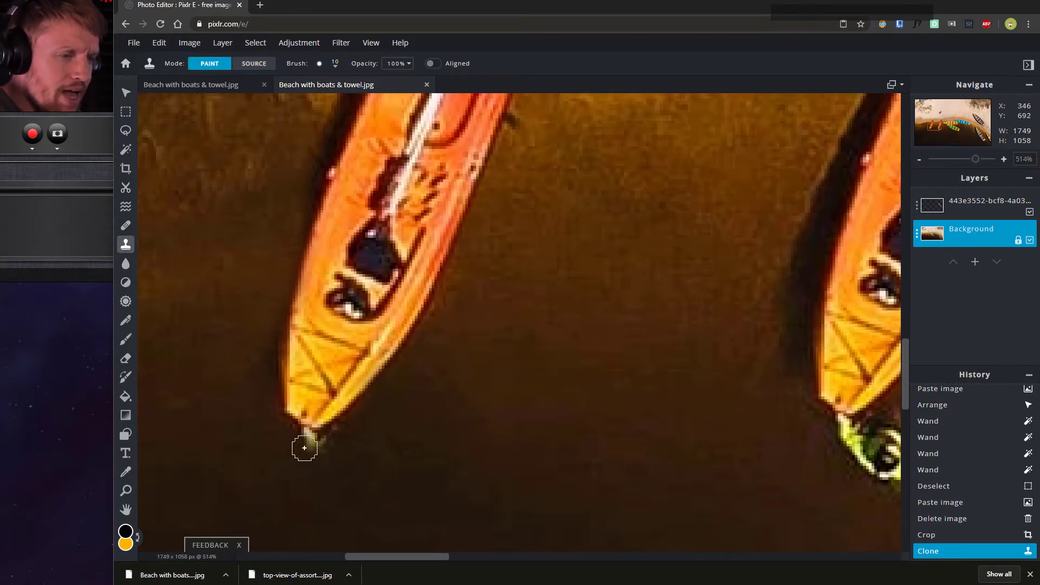
{"action": "left_click_drag", "start_coordinate": [301, 443], "coordinate": [319, 447]}
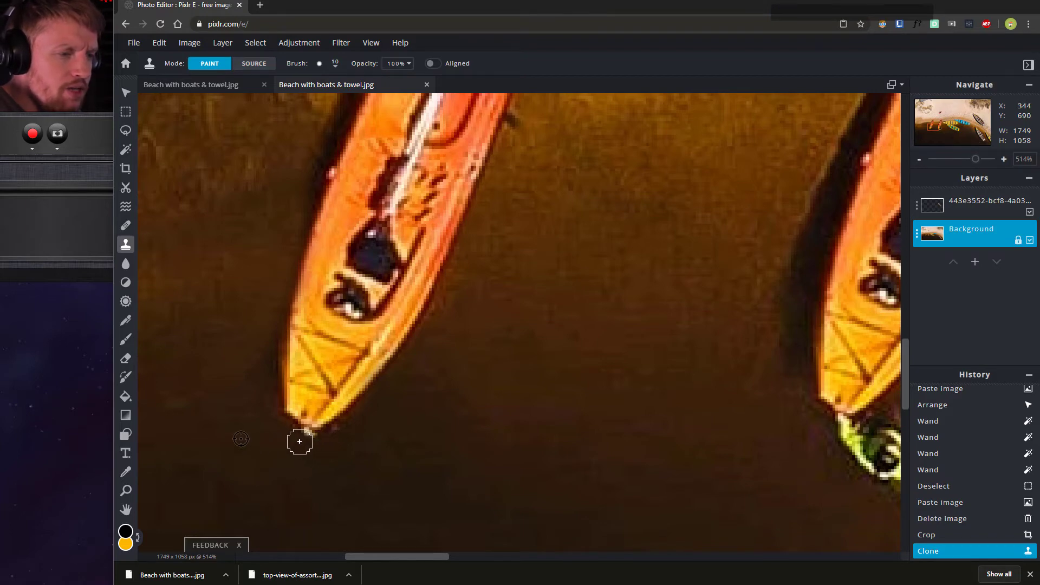
{"action": "mouse_move", "coordinate": [301, 443]}
{"action": "left_mouse_down"}
{"action": "mouse_move", "coordinate": [336, 447]}
{"action": "mouse_move", "coordinate": [301, 450]}
{"action": "mouse_move", "coordinate": [276, 425]}
{"action": "left_mouse_up"}
{"action": "scroll", "coordinate": [291, 322], "scroll_direction": "down", "scroll_amount": 5}
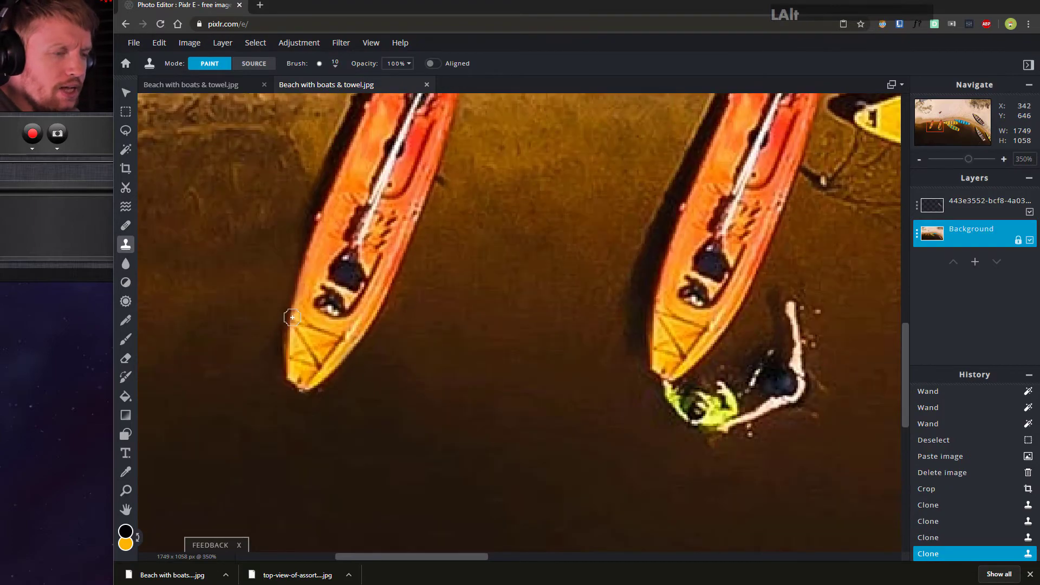
{"action": "scroll", "coordinate": [304, 330], "scroll_direction": "down", "scroll_amount": 3}
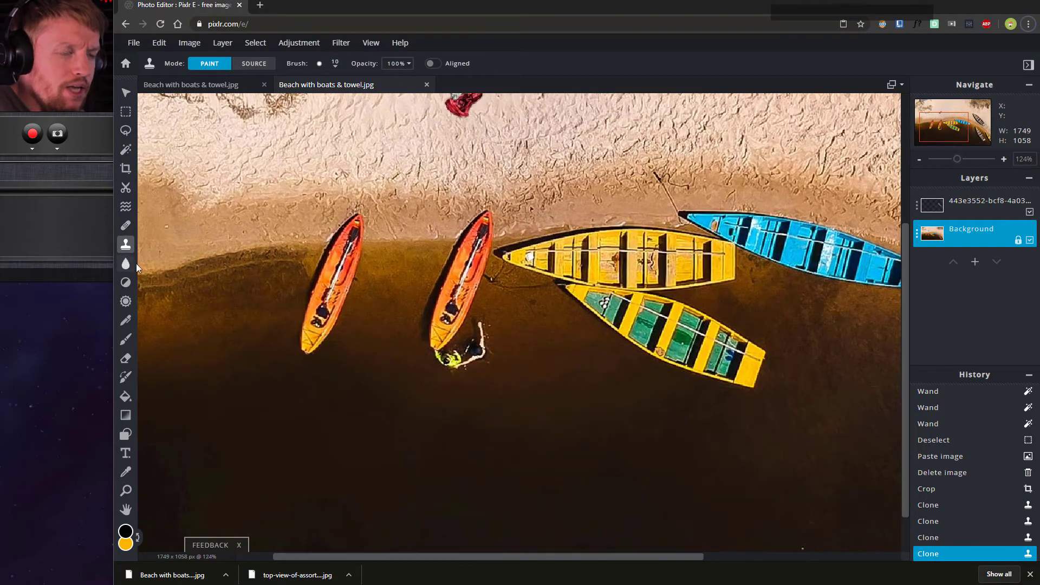
{"action": "scroll", "coordinate": [304, 330], "scroll_direction": "down", "scroll_amount": 2}
{"action": "scroll", "coordinate": [438, 339], "scroll_direction": "up", "scroll_amount": 1}
{"action": "scroll", "coordinate": [439, 339], "scroll_direction": "down", "scroll_amount": 1}
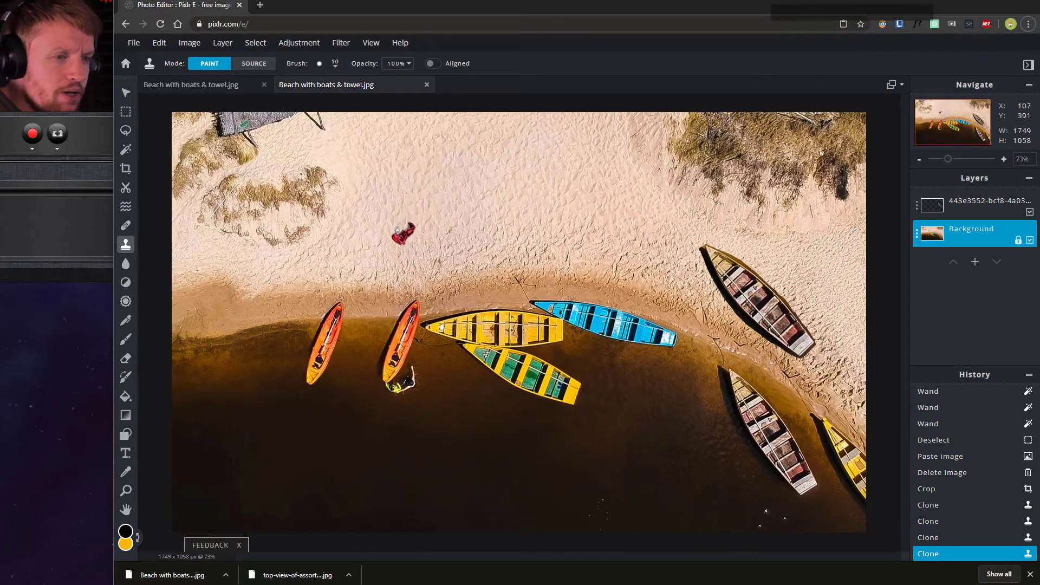
Step: Blur the corners of the photo using Blur mode with a brush size of 500 and strength 40
{"action": "left_click", "coordinate": [126, 264]}
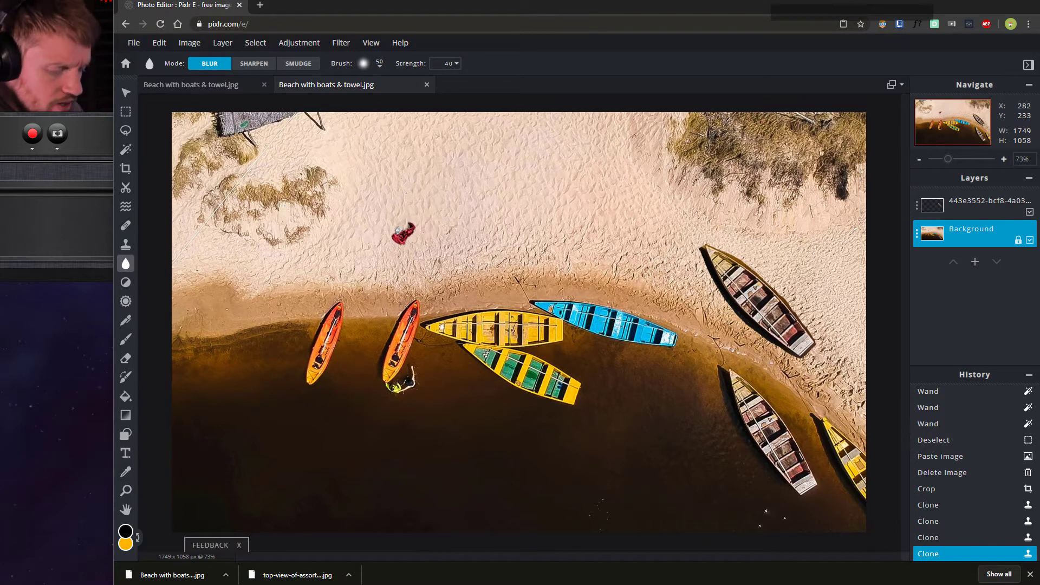
{"action": "scroll", "coordinate": [270, 310], "scroll_direction": "up", "scroll_amount": 5}
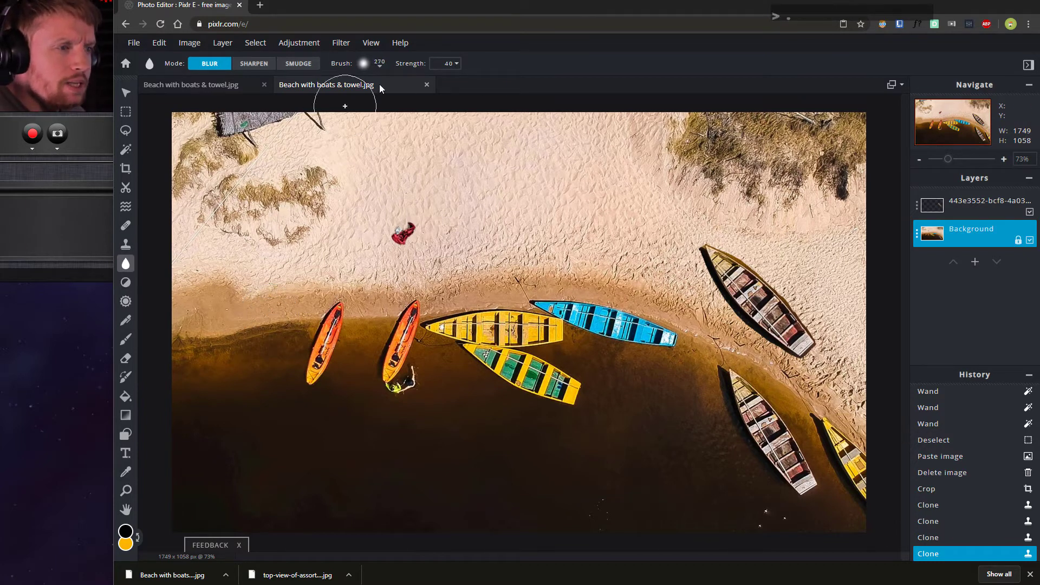
{"action": "scroll", "coordinate": [269, 407], "scroll_direction": "up", "scroll_amount": 2}
{"action": "scroll", "coordinate": [269, 408], "scroll_direction": "up", "scroll_amount": 6}
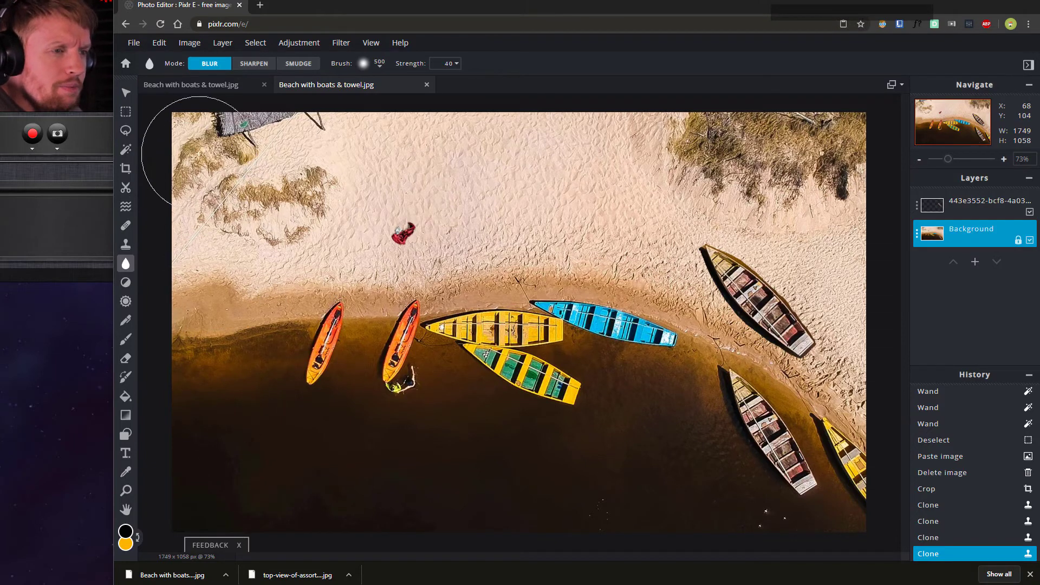
{"action": "mouse_move", "coordinate": [188, 131]}
{"action": "left_mouse_down"}
{"action": "mouse_move", "coordinate": [269, 111]}
{"action": "mouse_move", "coordinate": [166, 195]}
{"action": "mouse_move", "coordinate": [295, 100]}
{"action": "left_mouse_up"}
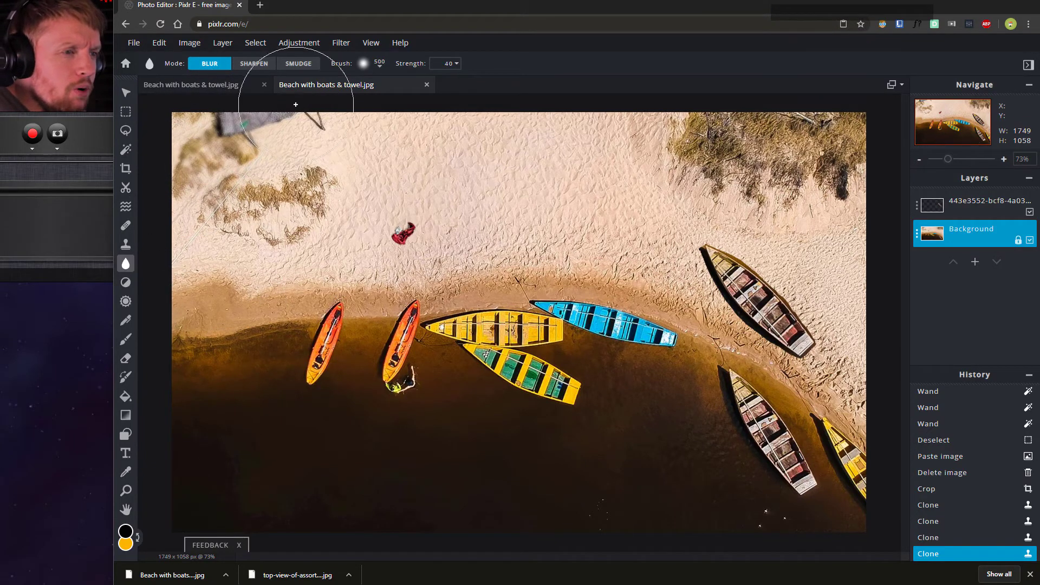
{"action": "mouse_move", "coordinate": [849, 151]}
{"action": "left_mouse_down"}
{"action": "mouse_move", "coordinate": [737, 92]}
{"action": "mouse_move", "coordinate": [820, 135]}
{"action": "mouse_move", "coordinate": [804, 126]}
{"action": "left_mouse_up"}
{"action": "mouse_move", "coordinate": [864, 487]}
{"action": "left_mouse_down"}
{"action": "mouse_move", "coordinate": [839, 486]}
{"action": "mouse_move", "coordinate": [847, 431]}
{"action": "mouse_move", "coordinate": [823, 466]}
{"action": "left_mouse_up"}
{"action": "left_click_drag", "start_coordinate": [233, 493], "coordinate": [164, 448]}
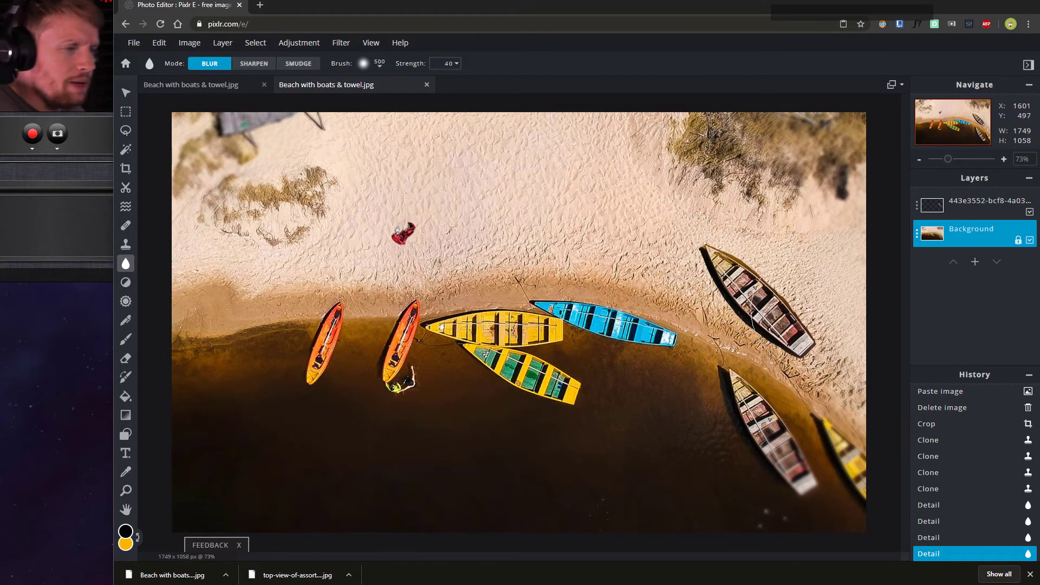
{"action": "mouse_move", "coordinate": [860, 436]}
{"action": "left_mouse_down"}
{"action": "mouse_move", "coordinate": [849, 460]}
{"action": "mouse_move", "coordinate": [692, 546]}
{"action": "left_mouse_up"}
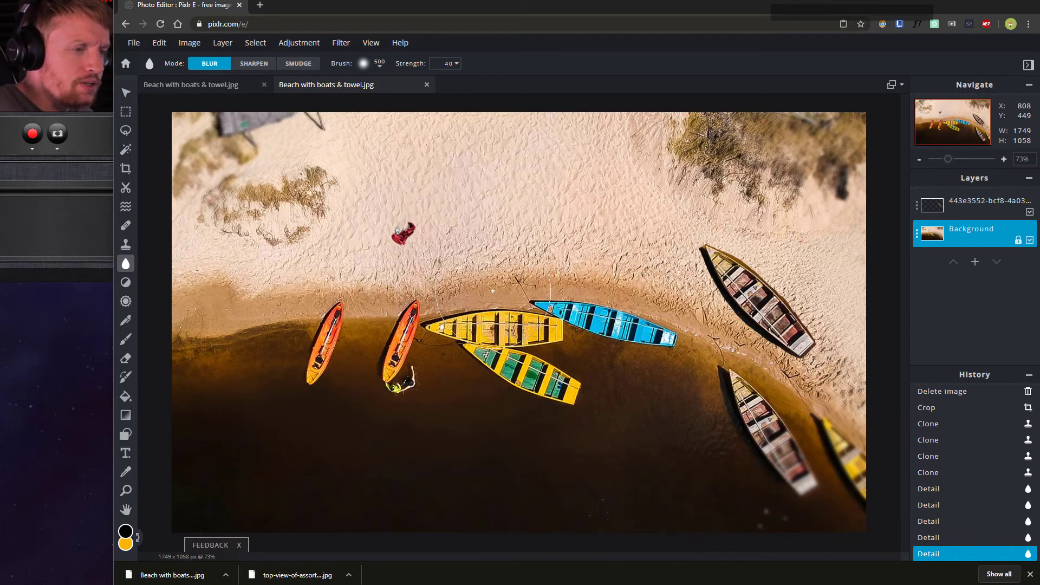
Step: Darken the midtones of the sand above the blue boat with a brush size of 280 and strength 30
{"action": "left_click", "coordinate": [125, 283]}
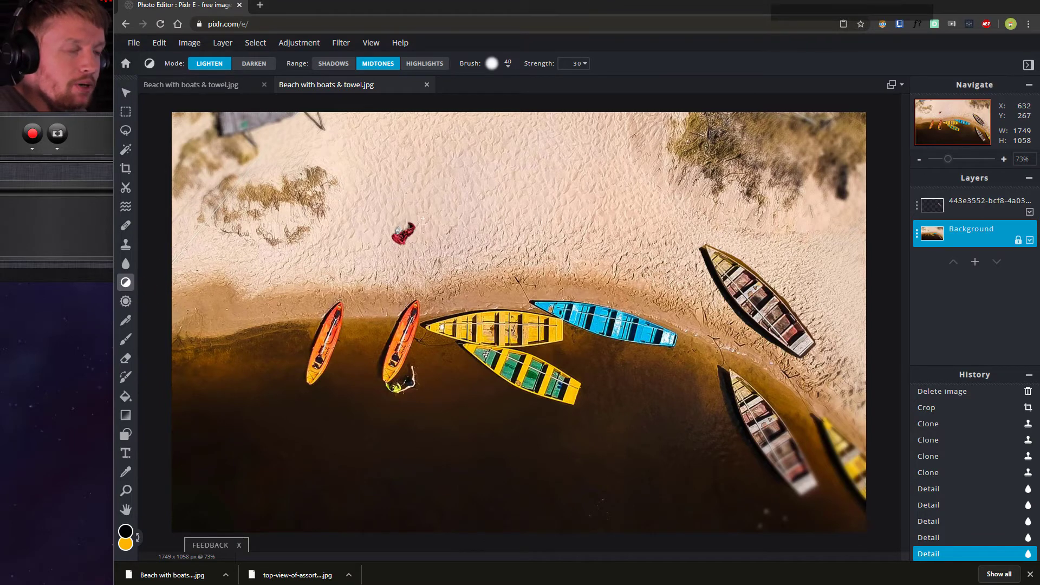
{"action": "left_click", "coordinate": [124, 282]}
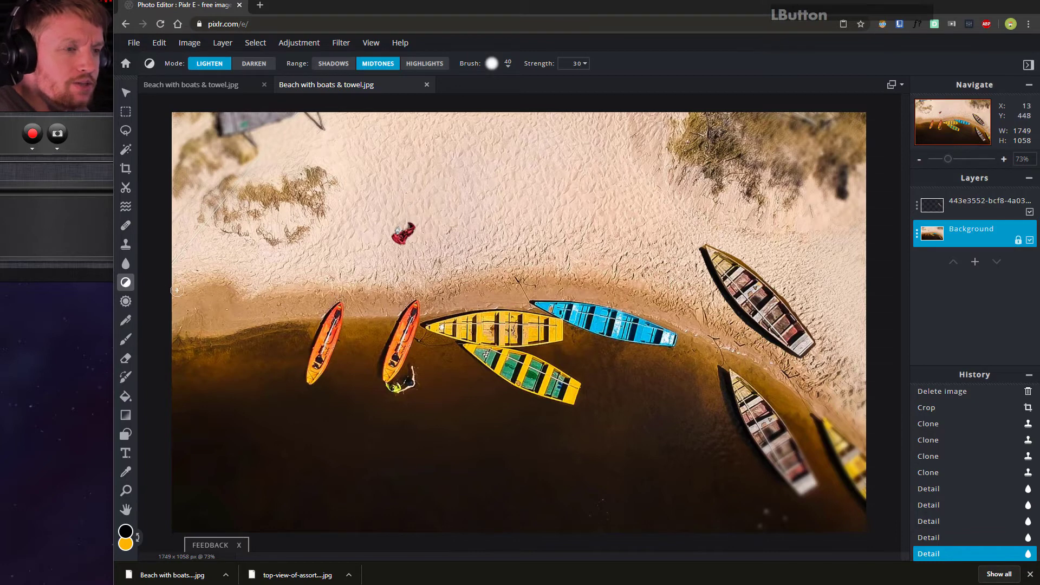
{"action": "left_click", "coordinate": [255, 64]}
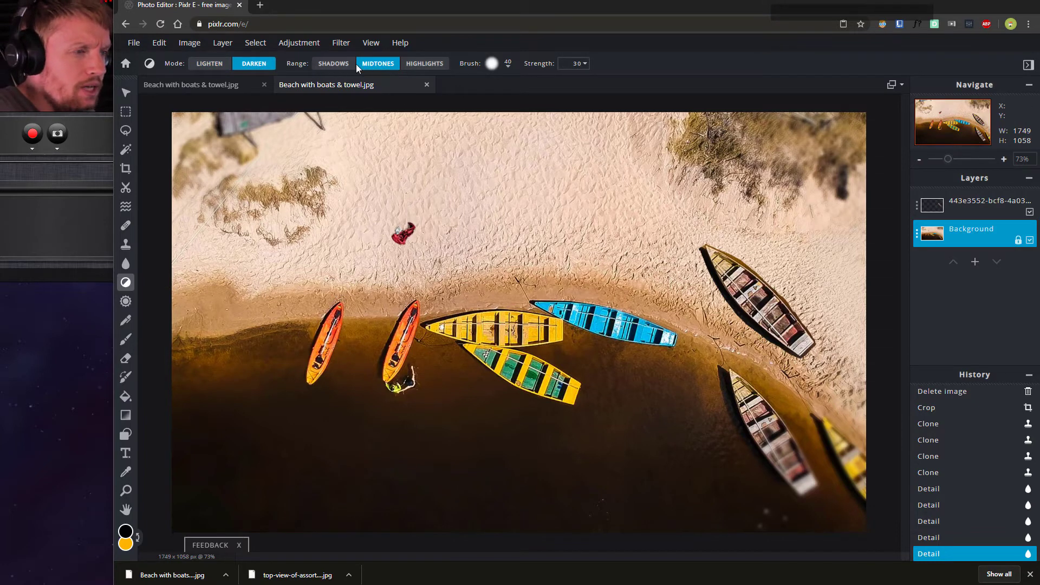
{"action": "left_click", "coordinate": [373, 66]}
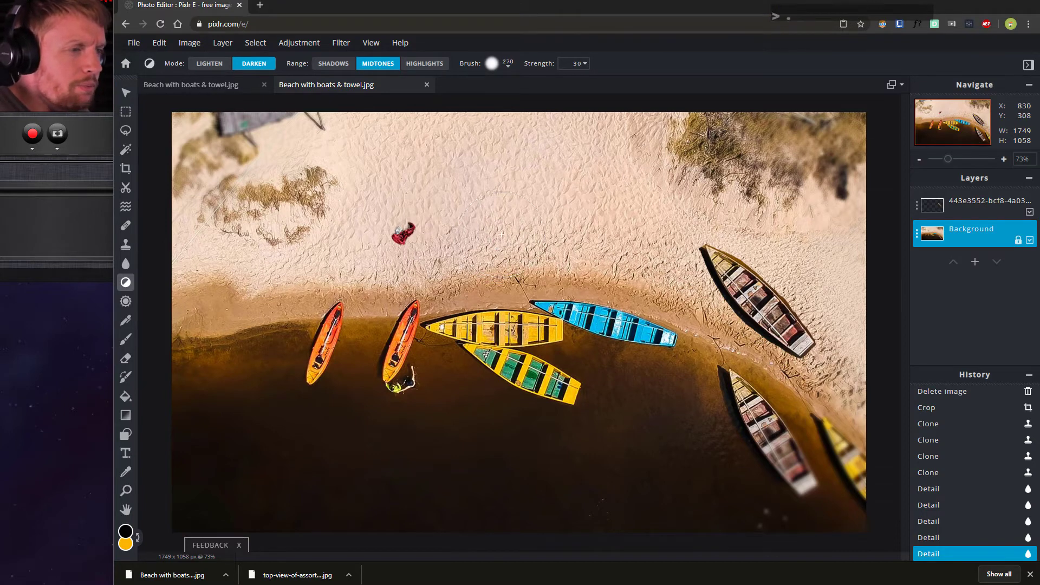
{"action": "key", "text": "bracketright"}
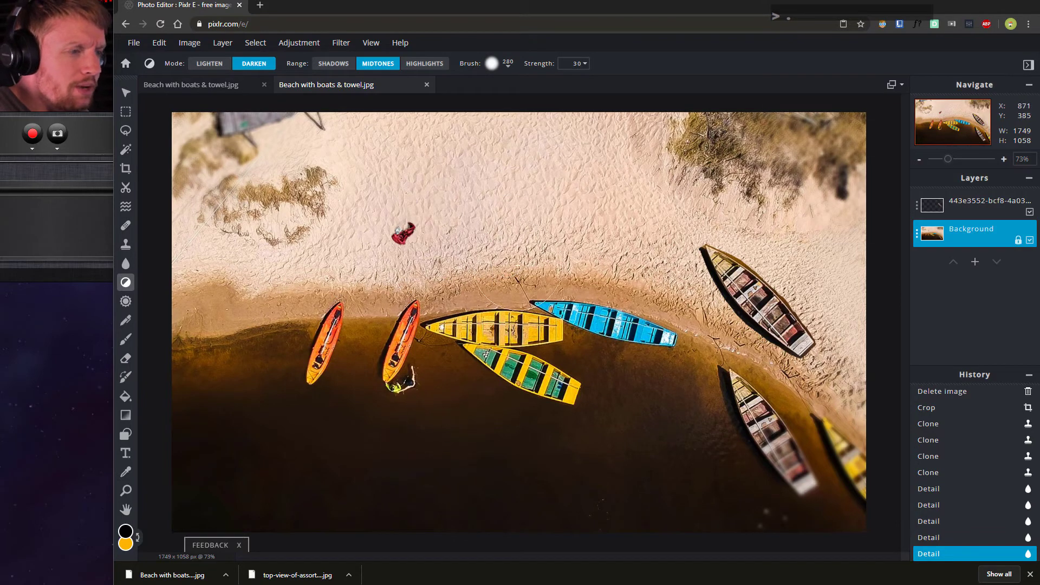
{"action": "left_click", "coordinate": [577, 63]}
{"action": "left_click", "coordinate": [629, 49]}
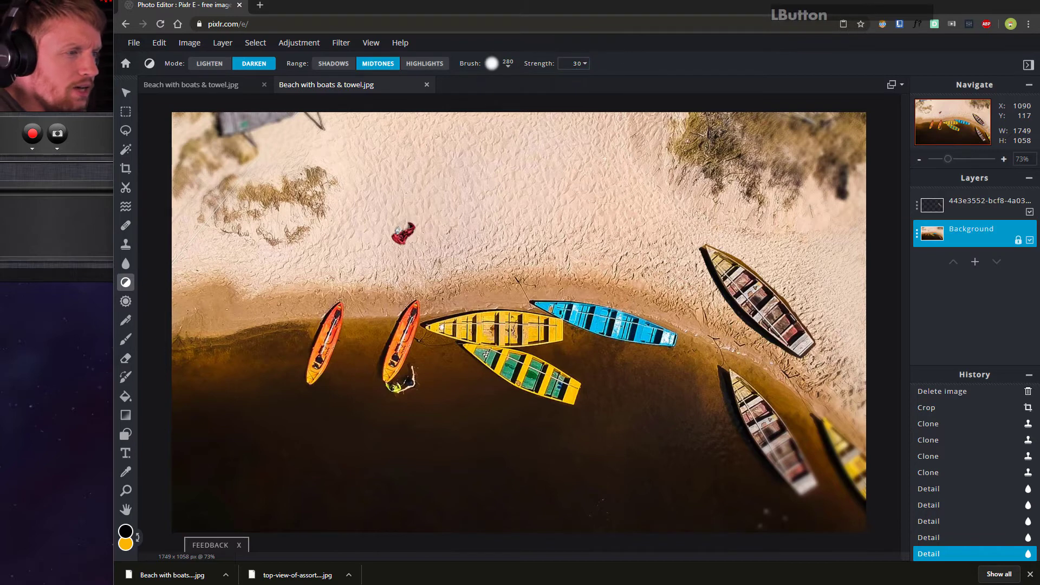
{"action": "mouse_move", "coordinate": [614, 214]}
{"action": "left_mouse_down"}
{"action": "mouse_move", "coordinate": [670, 221]}
{"action": "mouse_move", "coordinate": [621, 131]}
{"action": "mouse_move", "coordinate": [695, 210]}
{"action": "mouse_move", "coordinate": [868, 255]}
{"action": "mouse_move", "coordinate": [672, 262]}
{"action": "left_mouse_up"}
{"action": "left_click", "coordinate": [608, 250]}
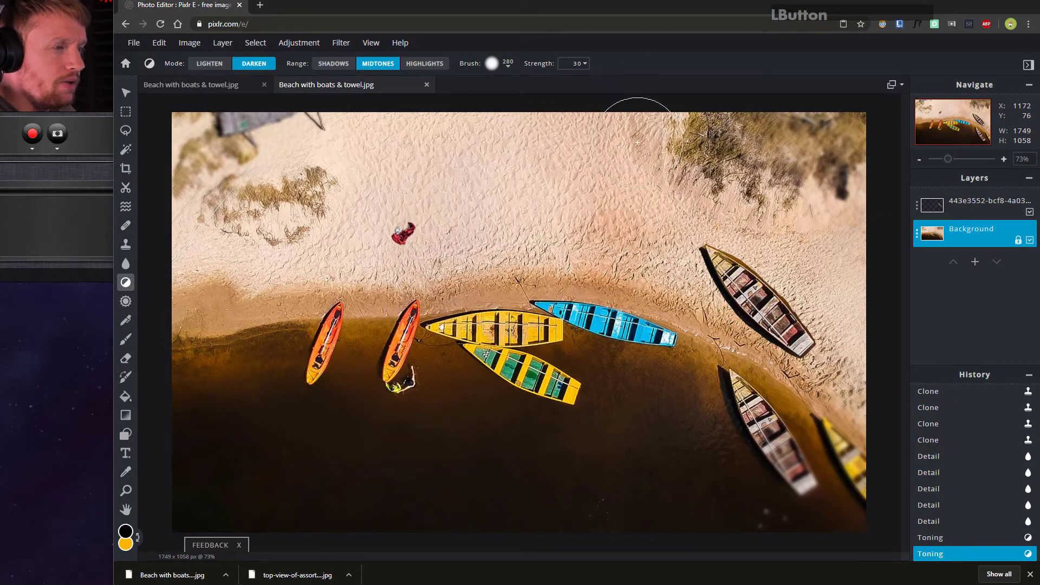
Step: Darken the sand around the upper-right bushes and the dry bushes at the beach's upper left
{"action": "mouse_move", "coordinate": [642, 145]}
{"action": "left_mouse_down"}
{"action": "mouse_move", "coordinate": [780, 223]}
{"action": "mouse_move", "coordinate": [882, 216]}
{"action": "left_mouse_up"}
{"action": "mouse_move", "coordinate": [665, 128]}
{"action": "left_mouse_down"}
{"action": "mouse_move", "coordinate": [903, 213]}
{"action": "mouse_move", "coordinate": [869, 213]}
{"action": "left_mouse_up"}
{"action": "key", "text": "ctrl+z"}
{"action": "key", "text": "ctrl+z"}
{"action": "left_click", "coordinate": [222, 206]}
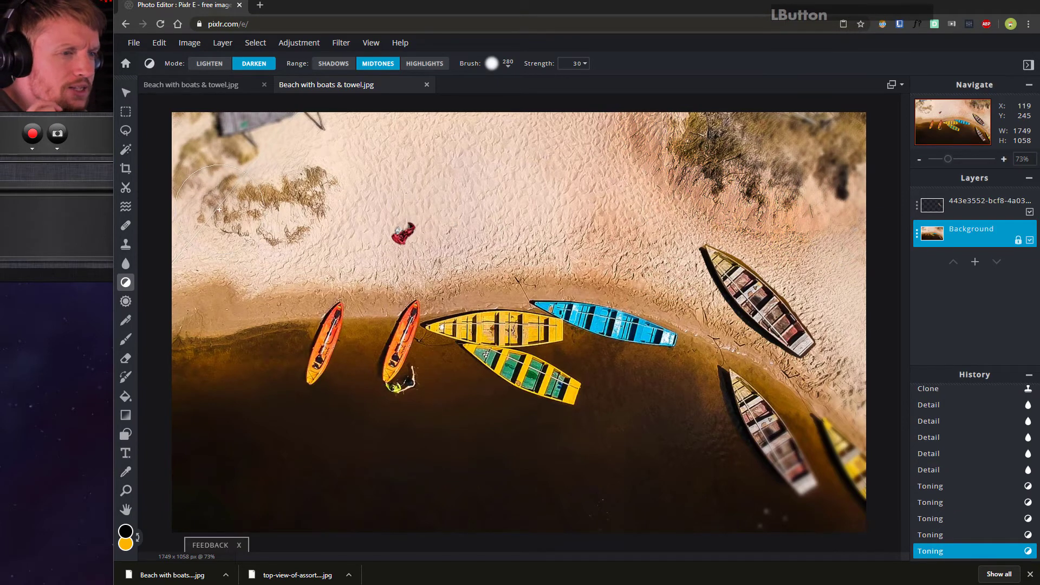
{"action": "left_click", "coordinate": [231, 209]}
{"action": "left_click", "coordinate": [270, 228]}
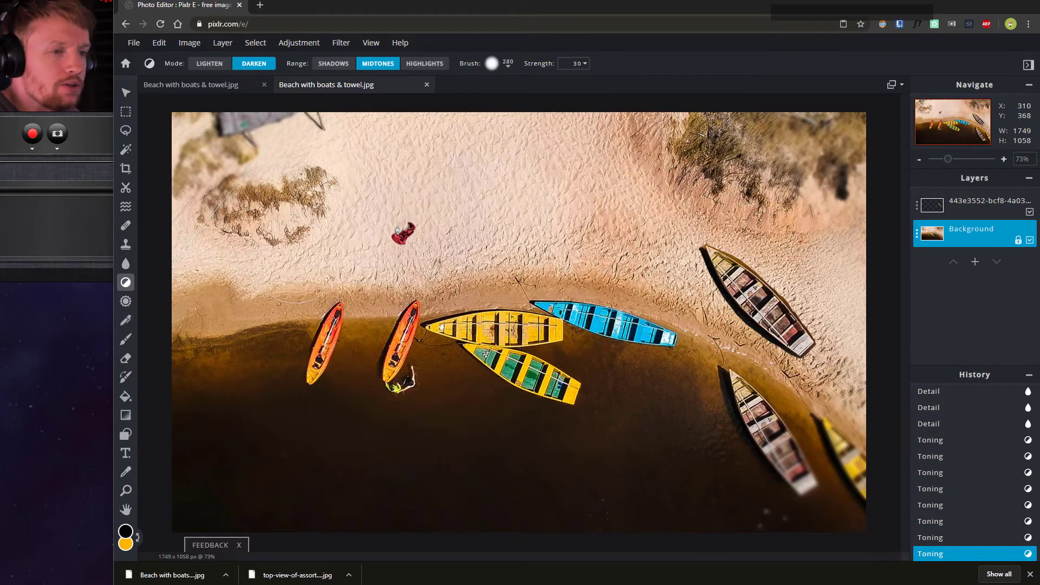
Step: Decrease the saturation on the blue boat with the Sponge tool at brush size 70 and strength 30
{"action": "left_click", "coordinate": [126, 301]}
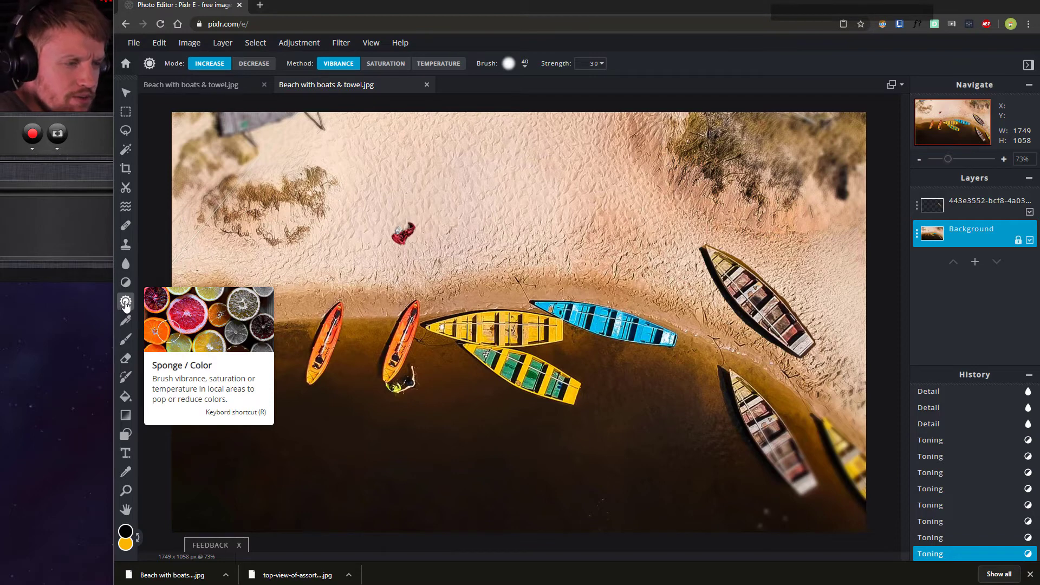
{"action": "left_click", "coordinate": [380, 65]}
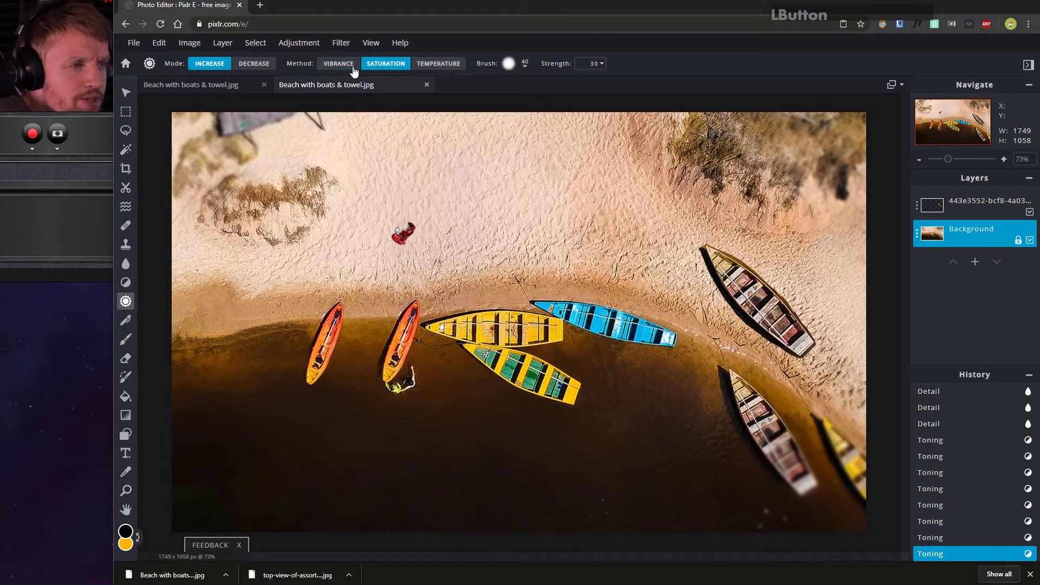
{"action": "left_click", "coordinate": [254, 66]}
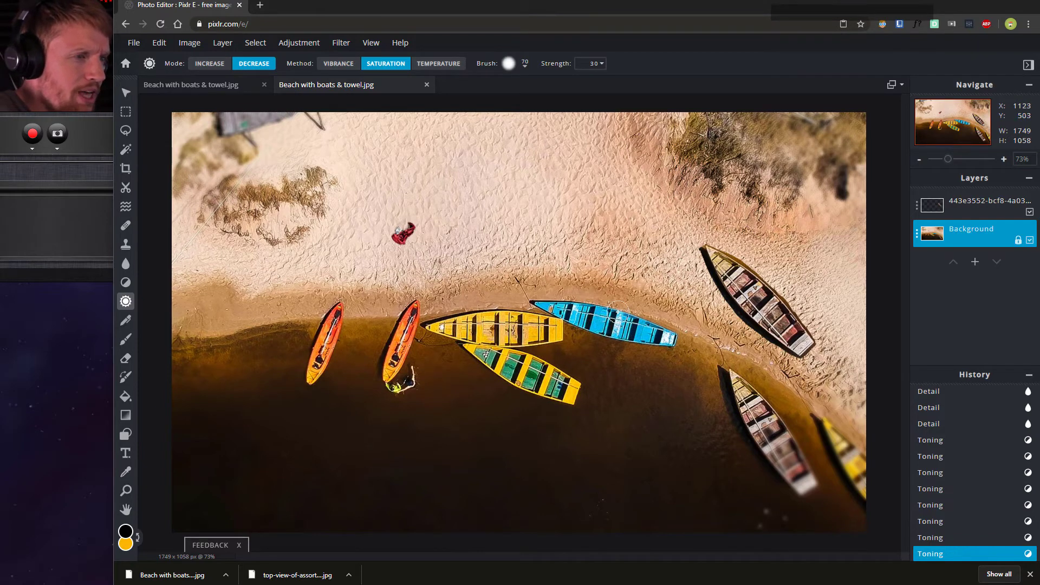
{"action": "left_click", "coordinate": [598, 64]}
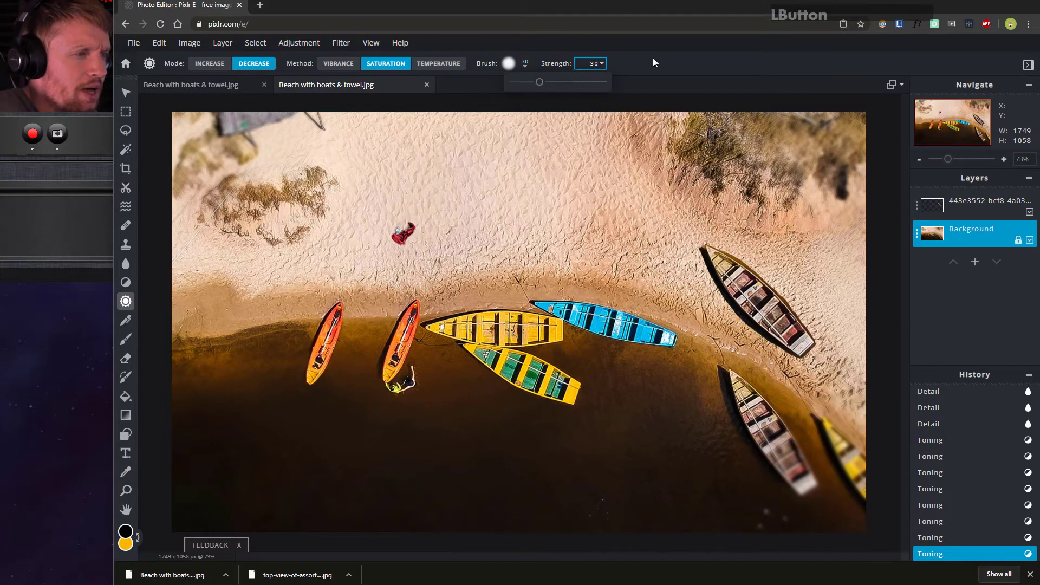
{"action": "left_click", "coordinate": [653, 60]}
{"action": "left_click", "coordinate": [595, 318]}
{"action": "left_click", "coordinate": [595, 318]}
Step: Raise the Sponge tool's strength to 50 for desaturating the blue boat
{"action": "left_click", "coordinate": [601, 64]}
{"action": "left_click_drag", "start_coordinate": [540, 83], "coordinate": [554, 84]}
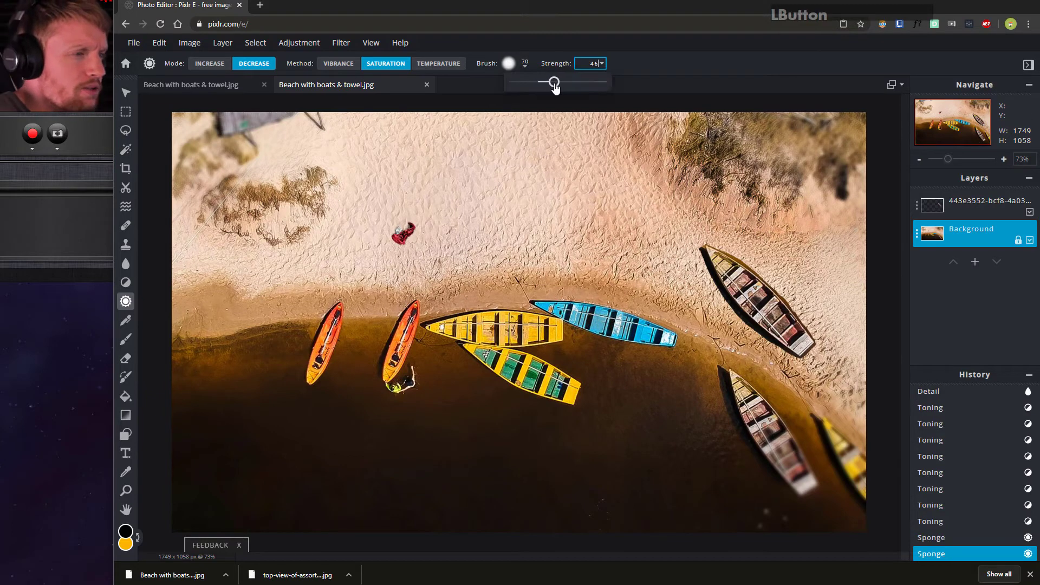
{"action": "left_click", "coordinate": [660, 72]}
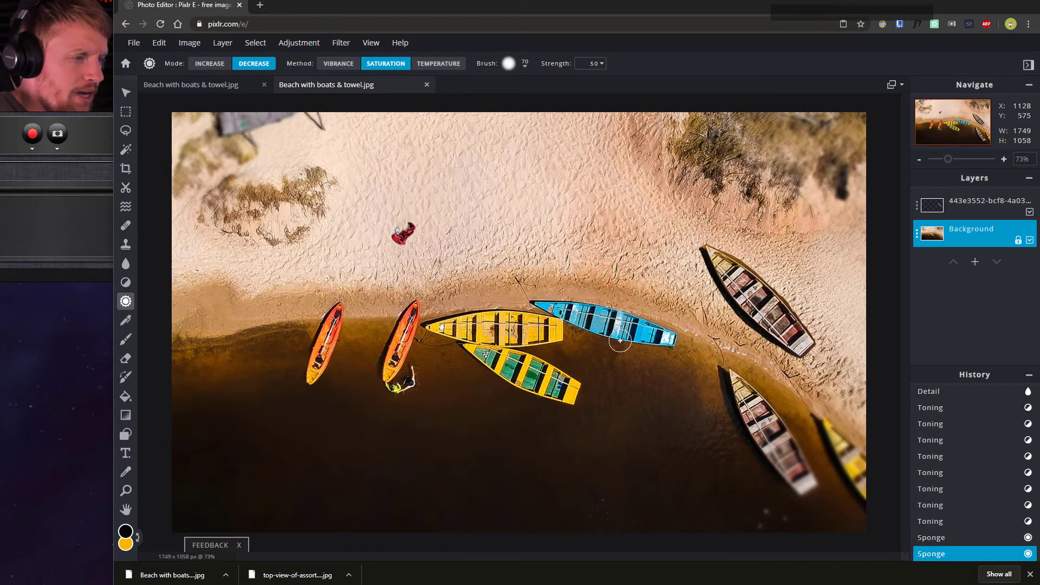
Step: Desaturate the rest of the blue boat with the Sponge at strength 50 and undo the trial stroke on the sand beside it
{"action": "left_click", "coordinate": [596, 325]}
{"action": "mouse_move", "coordinate": [527, 303]}
{"action": "left_mouse_down"}
{"action": "mouse_move", "coordinate": [681, 338]}
{"action": "mouse_move", "coordinate": [544, 307]}
{"action": "left_mouse_up"}
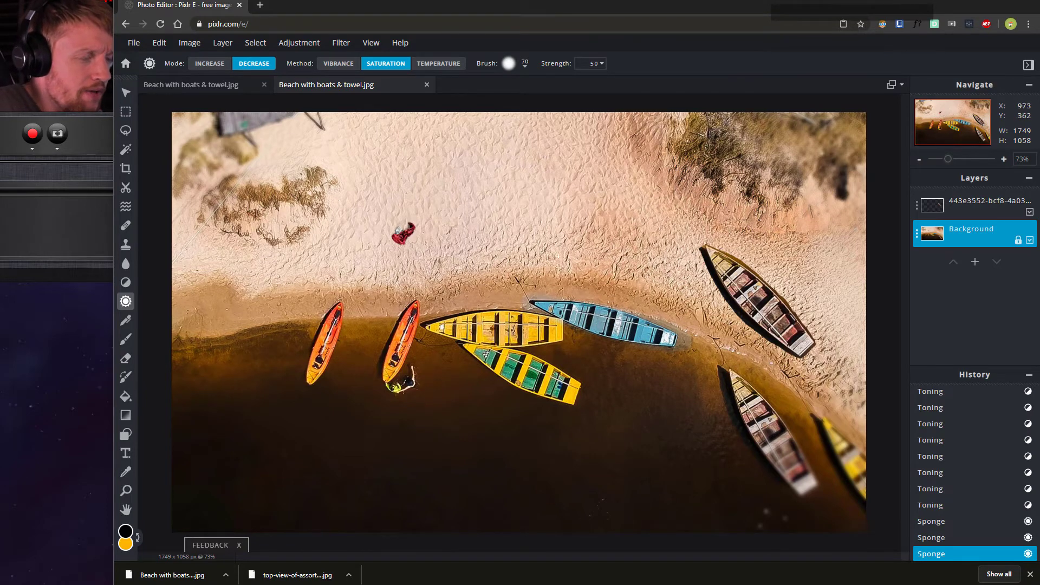
{"action": "left_click_drag", "start_coordinate": [628, 328], "coordinate": [699, 267]}
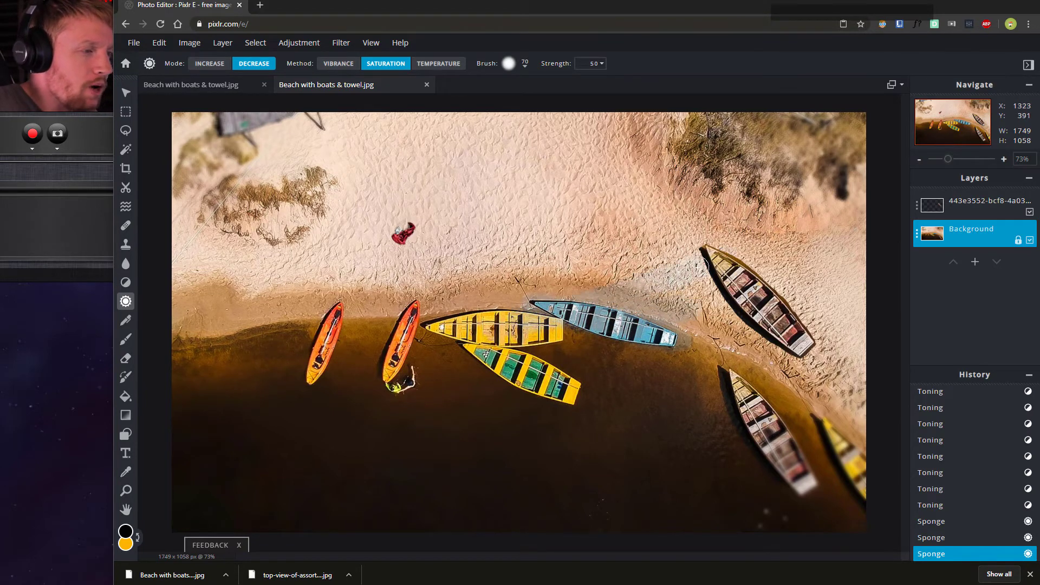
{"action": "key", "text": "ctrl+z"}
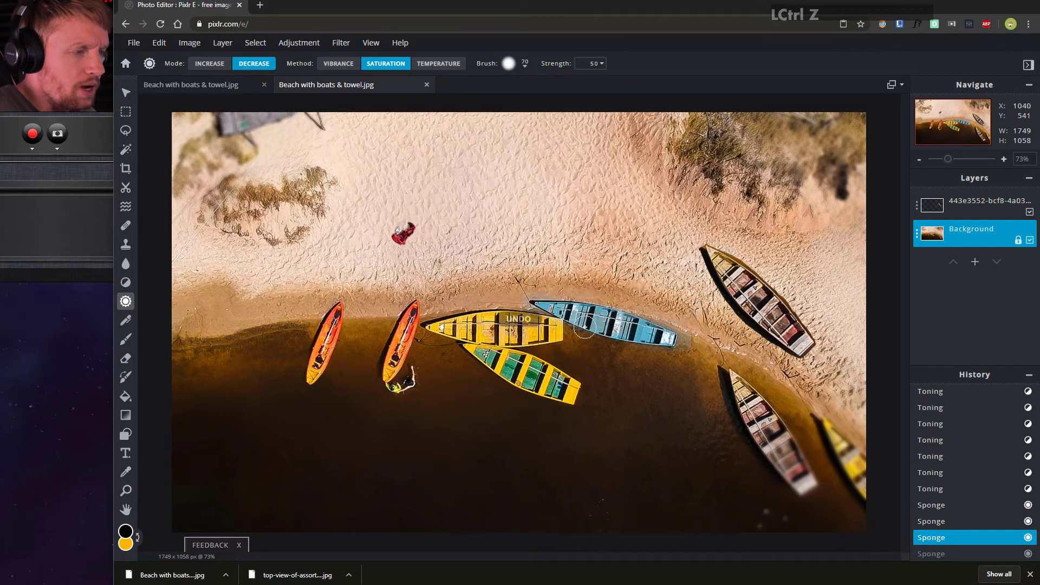
Step: Try a black Sketchy Pen stroke of size 4 on the sand and undo it
{"action": "left_click", "coordinate": [126, 320]}
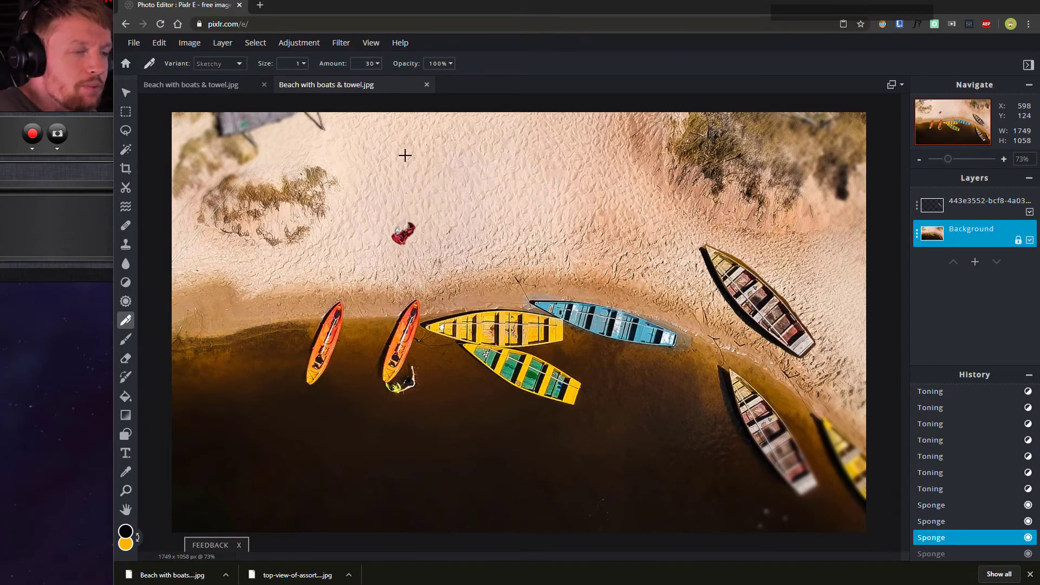
{"action": "left_click", "coordinate": [282, 64]}
{"action": "type", "text": "4"}
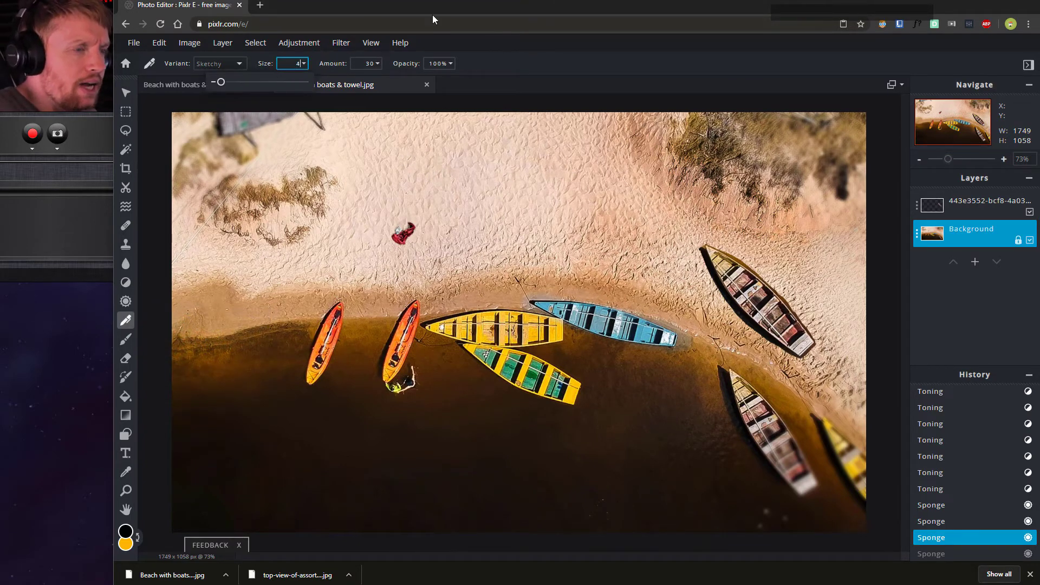
{"action": "left_click", "coordinate": [729, 223]}
{"action": "mouse_move", "coordinate": [537, 178]}
{"action": "left_mouse_down"}
{"action": "mouse_move", "coordinate": [482, 221]}
{"action": "mouse_move", "coordinate": [567, 195]}
{"action": "mouse_move", "coordinate": [455, 196]}
{"action": "left_mouse_up"}
{"action": "key", "text": "ctrl+z"}
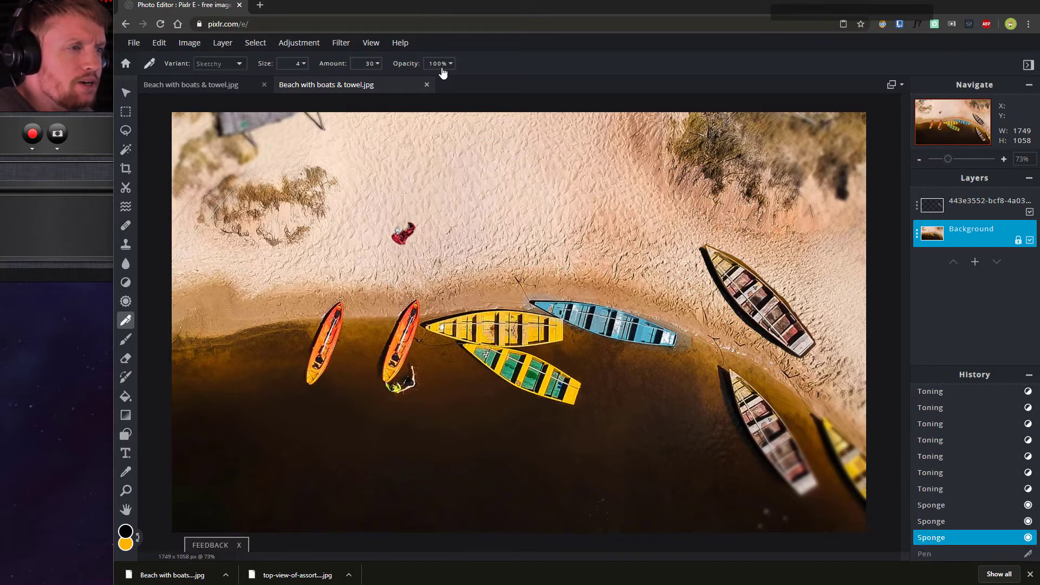
Step: Add an empty layer on top of the others and name it "pen stuff"
{"action": "left_click", "coordinate": [974, 263]}
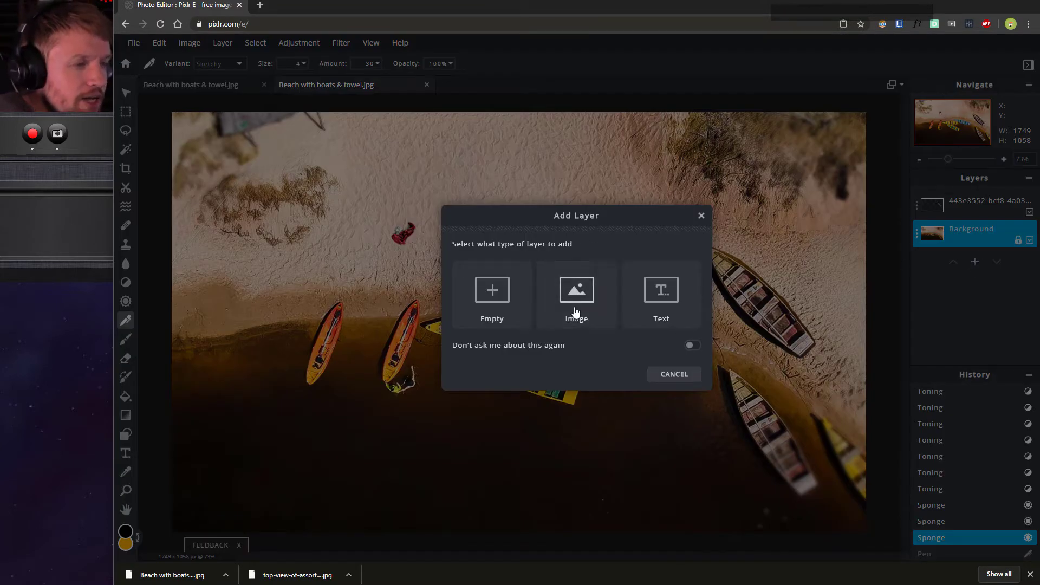
{"action": "left_click", "coordinate": [491, 291]}
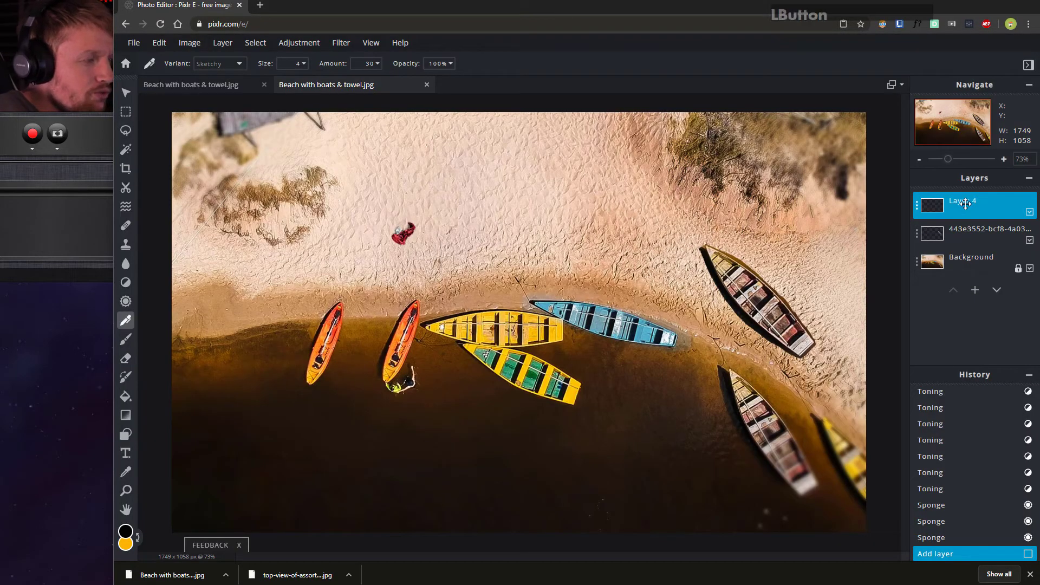
{"action": "left_click", "coordinate": [918, 207]}
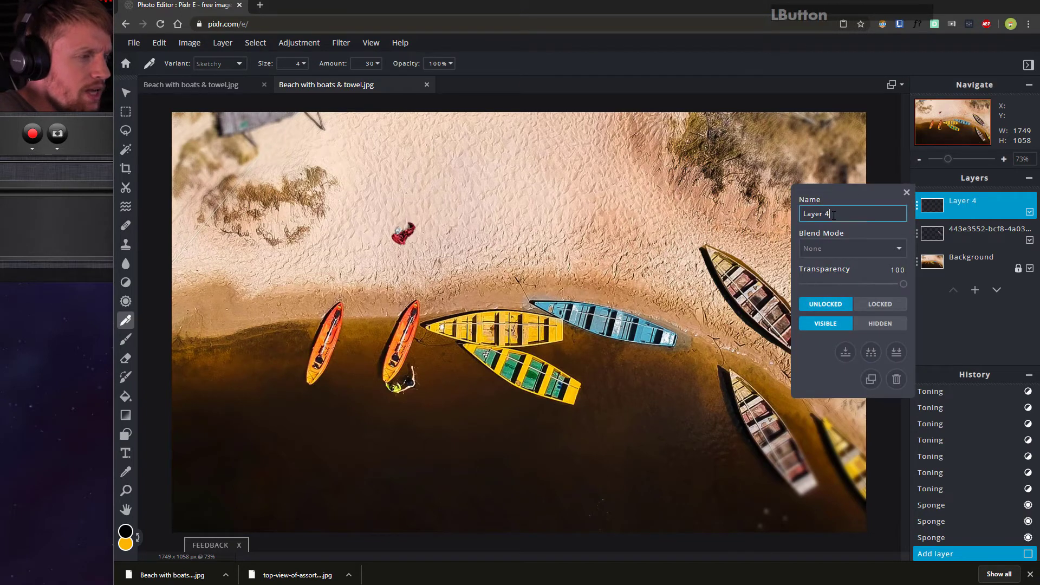
{"action": "type", "text": "p"}
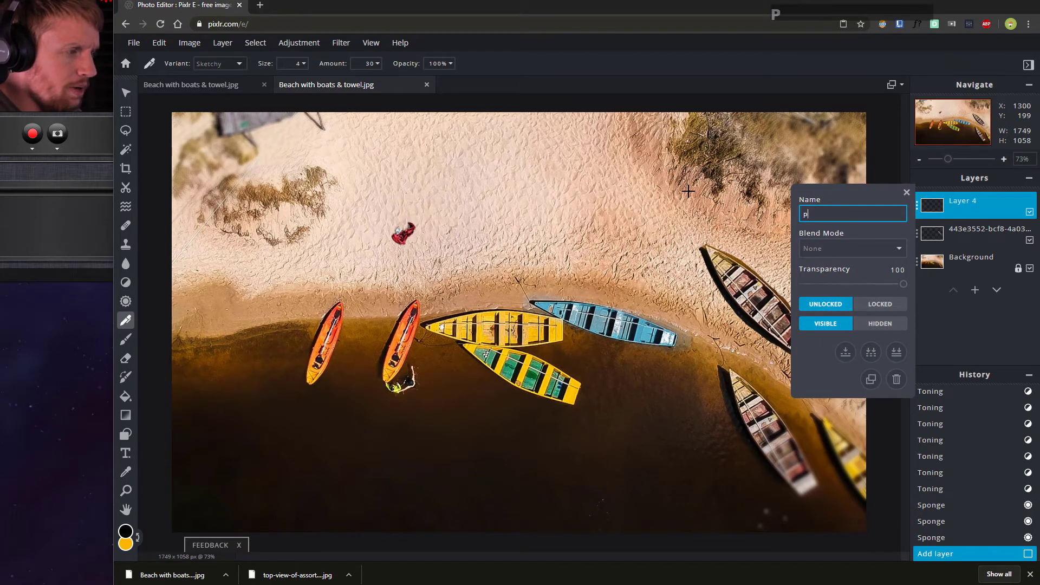
{"action": "type", "text": "en stuff"}
{"action": "key", "text": "Return"}
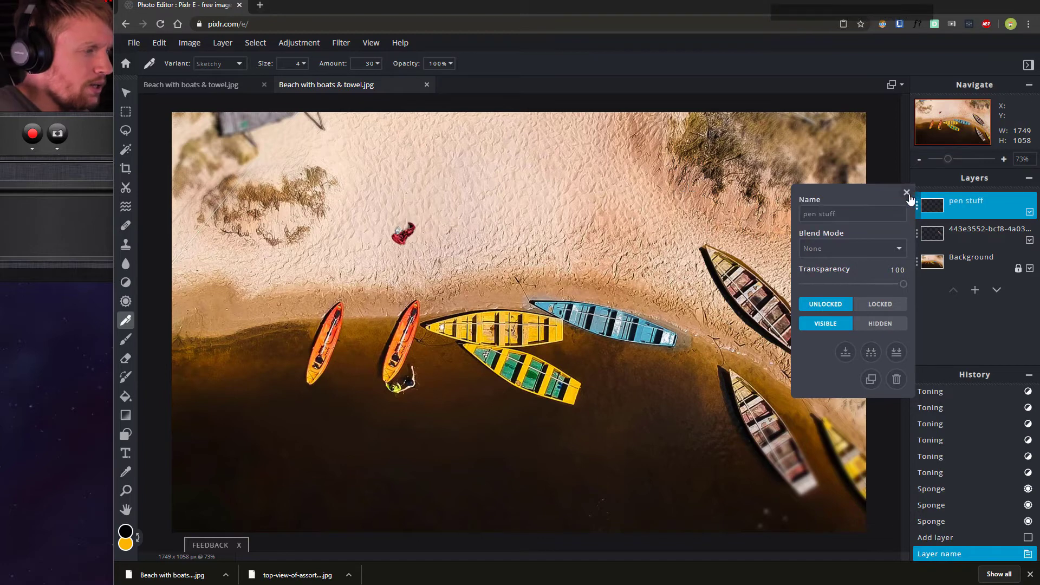
{"action": "left_click", "coordinate": [906, 192]}
Step: Try a Sketchy and a Plain Pen stroke on the "pen stuff" layer, undoing each one
{"action": "mouse_move", "coordinate": [469, 154]}
{"action": "left_mouse_down"}
{"action": "mouse_move", "coordinate": [442, 188]}
{"action": "mouse_move", "coordinate": [499, 235]}
{"action": "mouse_move", "coordinate": [555, 197]}
{"action": "mouse_move", "coordinate": [360, 163]}
{"action": "left_mouse_up"}
{"action": "key", "text": "ctrl+z"}
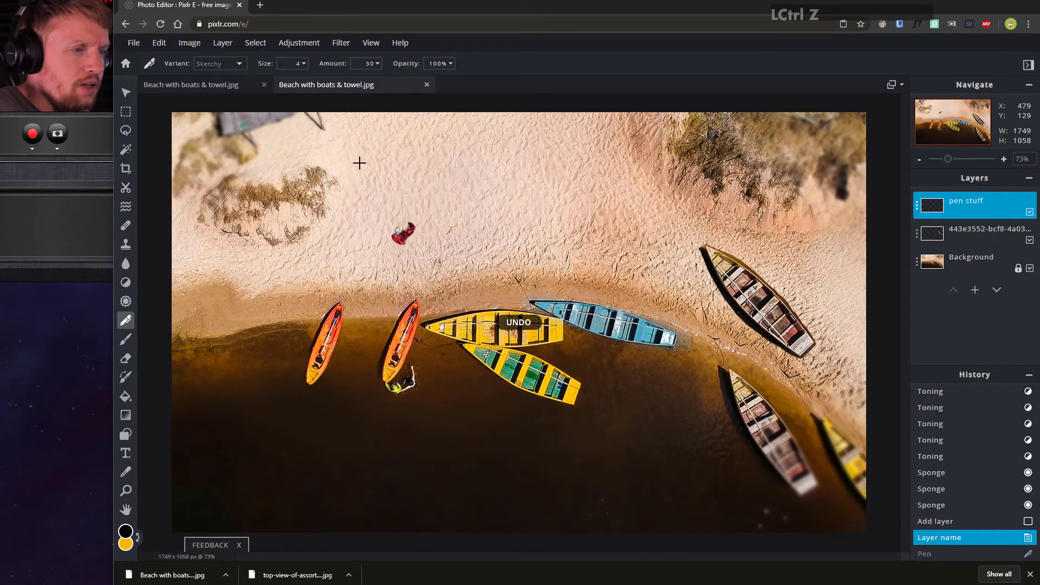
{"action": "left_click", "coordinate": [238, 63]}
{"action": "left_click", "coordinate": [211, 81]}
{"action": "mouse_move", "coordinate": [493, 145]}
{"action": "left_mouse_down"}
{"action": "mouse_move", "coordinate": [560, 233]}
{"action": "mouse_move", "coordinate": [333, 198]}
{"action": "left_mouse_up"}
{"action": "key", "text": "ctrl+z"}
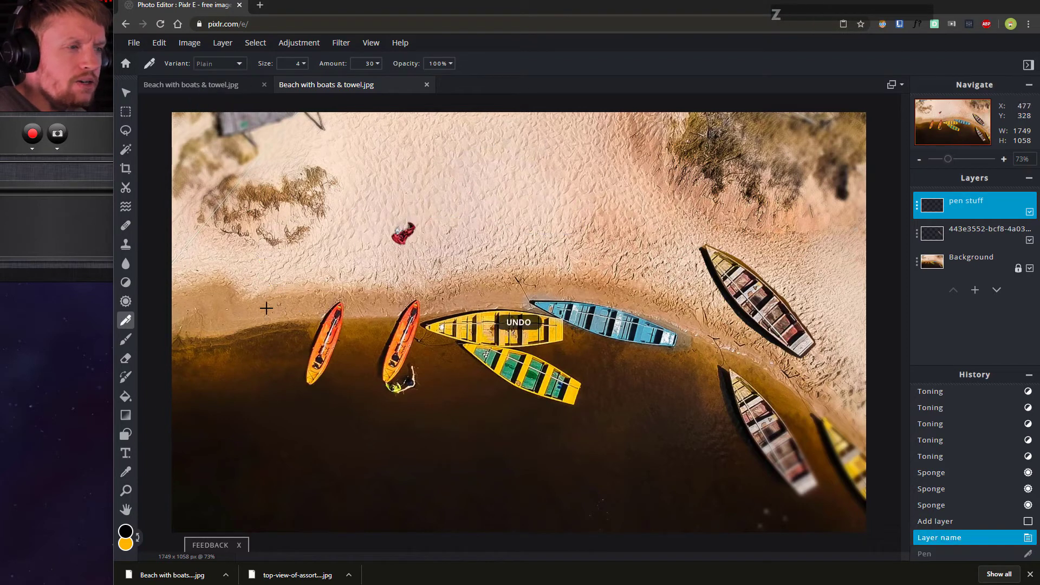
Step: Try a black Brush stroke of size 40 across the sand and undo it
{"action": "left_click", "coordinate": [126, 339]}
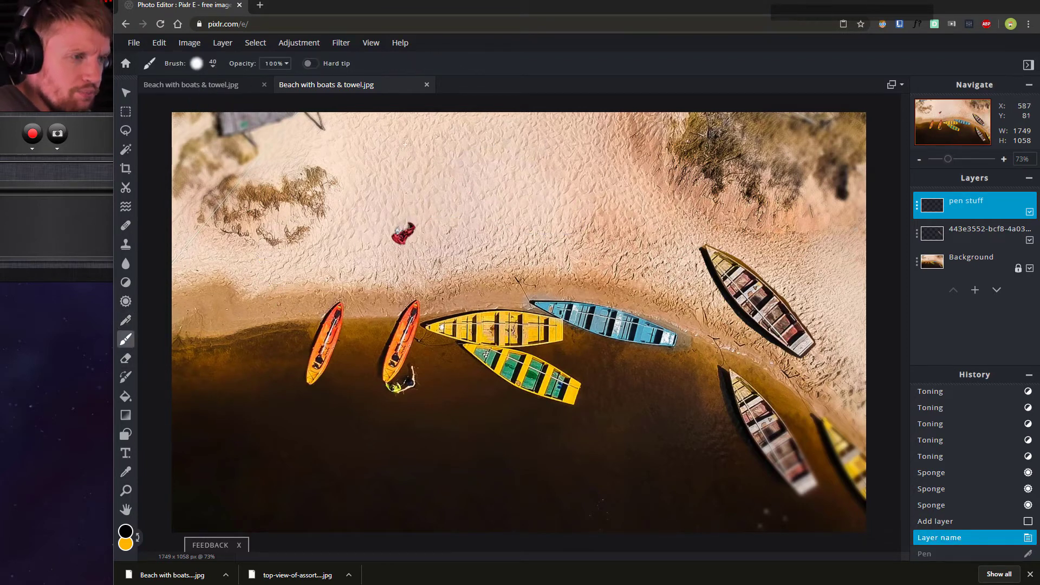
{"action": "mouse_move", "coordinate": [431, 133]}
{"action": "left_mouse_down"}
{"action": "mouse_move", "coordinate": [424, 169]}
{"action": "mouse_move", "coordinate": [449, 183]}
{"action": "mouse_move", "coordinate": [520, 187]}
{"action": "mouse_move", "coordinate": [545, 208]}
{"action": "left_mouse_up"}
{"action": "key", "text": "ctrl+z"}
Step: Enlarge the brush and paint a thick black wavy stroke across the sand on the "pen stuff" layer, undoing unwanted strokes
{"action": "key", "text": "bracketright"}
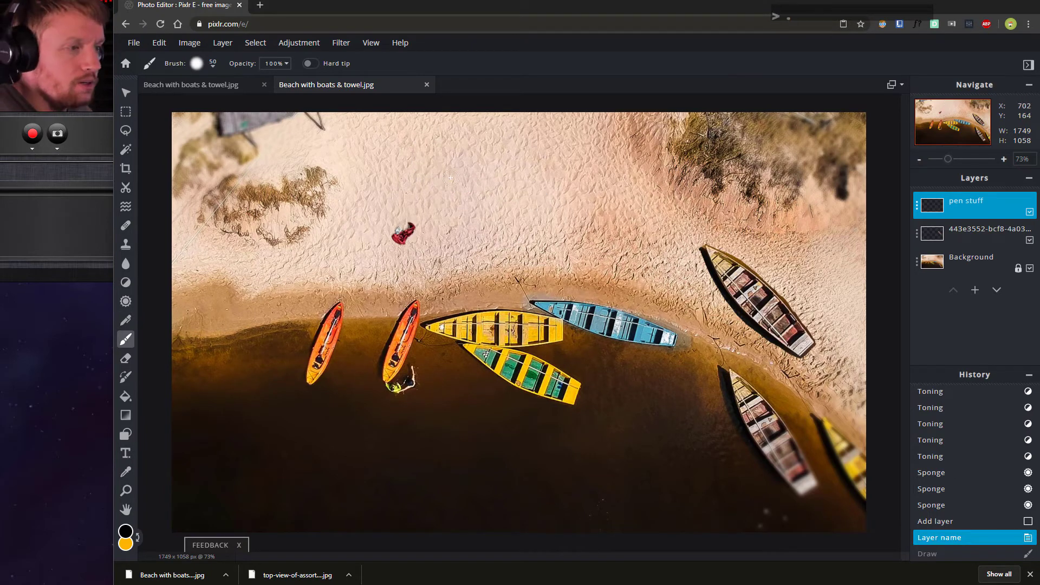
{"action": "mouse_move", "coordinate": [451, 180]}
{"action": "left_mouse_down"}
{"action": "mouse_move", "coordinate": [512, 226]}
{"action": "mouse_move", "coordinate": [558, 230]}
{"action": "mouse_move", "coordinate": [561, 257]}
{"action": "mouse_move", "coordinate": [588, 230]}
{"action": "left_mouse_up"}
{"action": "mouse_move", "coordinate": [449, 155]}
{"action": "left_mouse_down"}
{"action": "mouse_move", "coordinate": [358, 167]}
{"action": "mouse_move", "coordinate": [405, 193]}
{"action": "mouse_move", "coordinate": [490, 177]}
{"action": "mouse_move", "coordinate": [558, 194]}
{"action": "mouse_move", "coordinate": [566, 220]}
{"action": "mouse_move", "coordinate": [640, 227]}
{"action": "mouse_move", "coordinate": [461, 176]}
{"action": "mouse_move", "coordinate": [552, 218]}
{"action": "mouse_move", "coordinate": [590, 234]}
{"action": "left_mouse_up"}
{"action": "key", "text": "ctrl+z"}
{"action": "key", "text": "ctrl+z"}
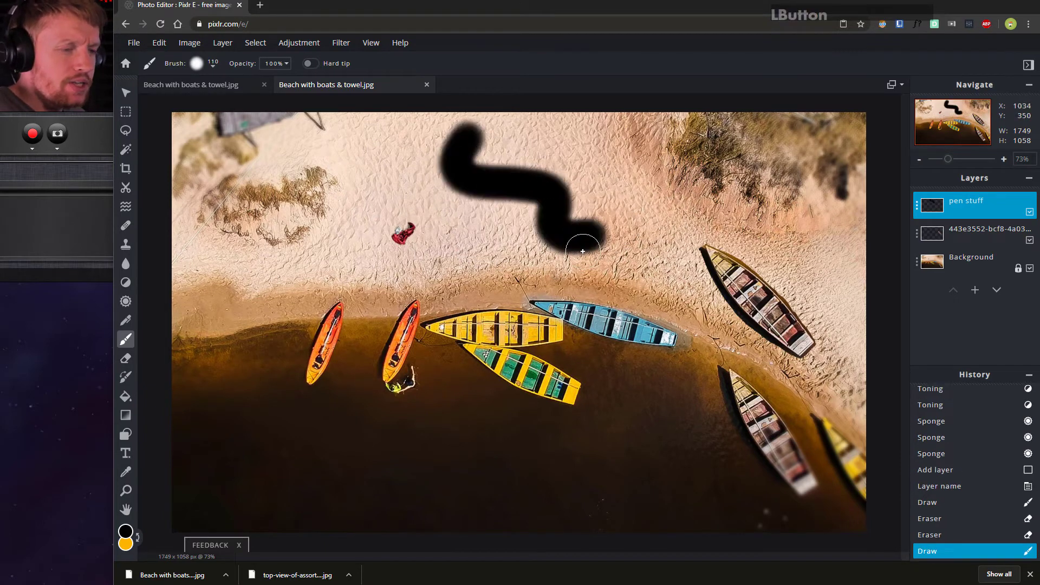
Step: Set the foreground color to light red #FF6464 and paint a wavy stroke over the black one
{"action": "left_click", "coordinate": [130, 534]}
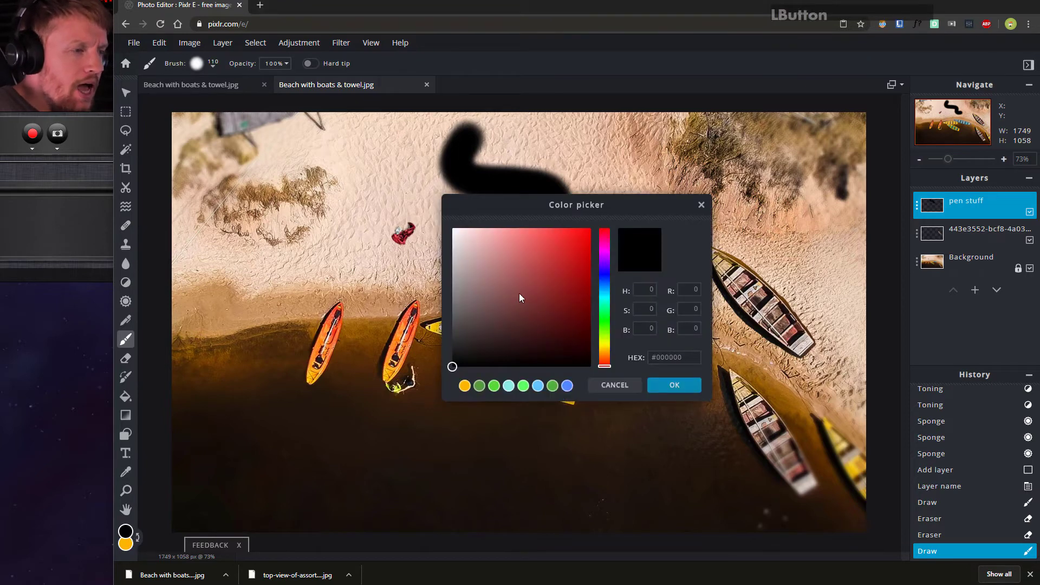
{"action": "left_click", "coordinate": [550, 248]}
{"action": "left_click", "coordinate": [536, 227]}
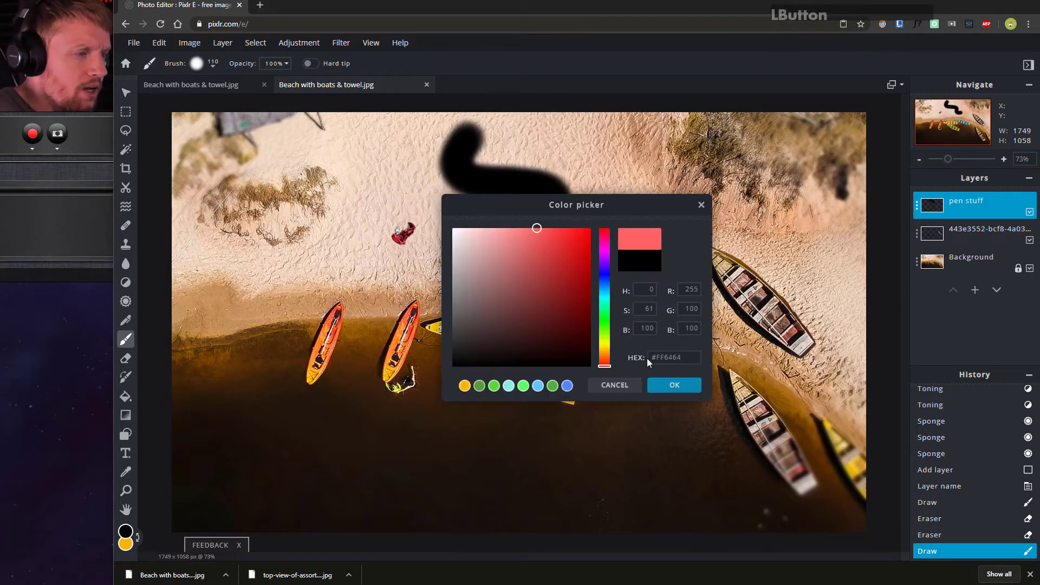
{"action": "left_click", "coordinate": [669, 385]}
{"action": "mouse_move", "coordinate": [460, 132]}
{"action": "left_mouse_down"}
{"action": "mouse_move", "coordinate": [483, 178]}
{"action": "mouse_move", "coordinate": [520, 209]}
{"action": "mouse_move", "coordinate": [642, 261]}
{"action": "left_mouse_up"}
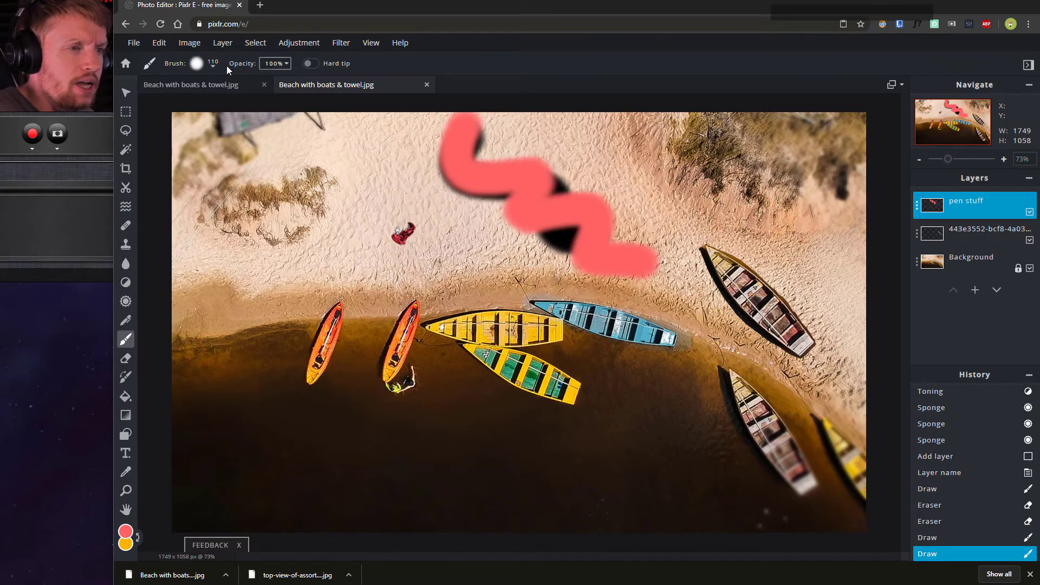
Step: Choose the 100 px star-shaped brush and stamp single stars over the sand and dry bushes around the red towel
{"action": "left_click", "coordinate": [213, 68]}
{"action": "left_click", "coordinate": [197, 67]}
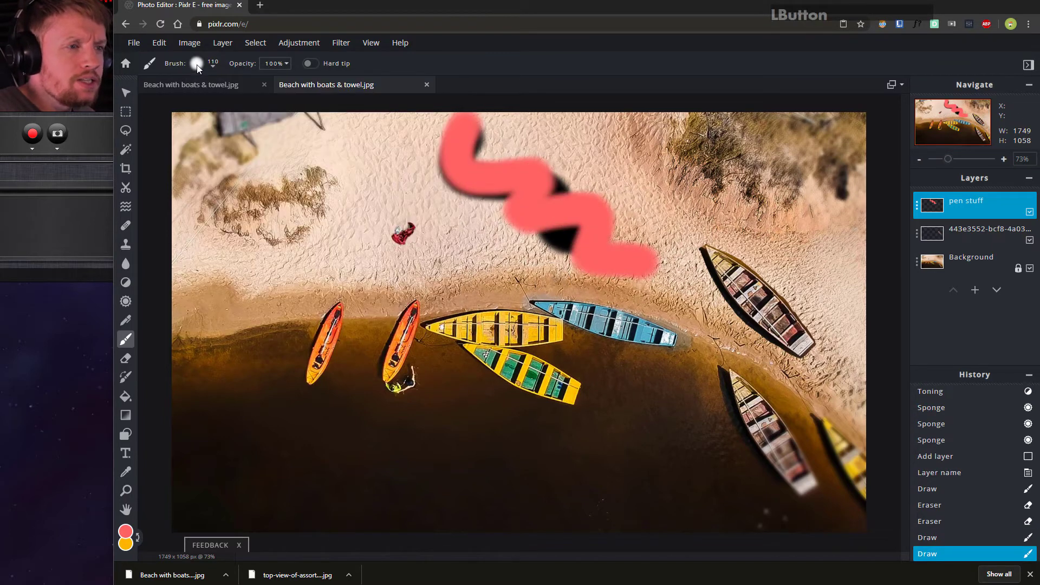
{"action": "left_click", "coordinate": [197, 67]}
{"action": "scroll", "coordinate": [325, 244], "scroll_direction": "down", "scroll_amount": 1}
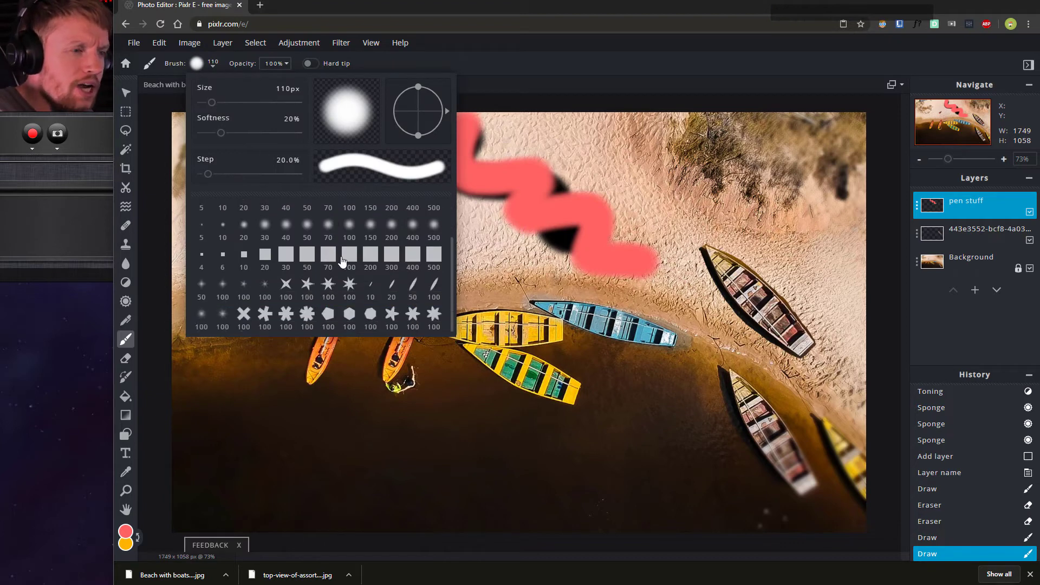
{"action": "left_click", "coordinate": [349, 284]}
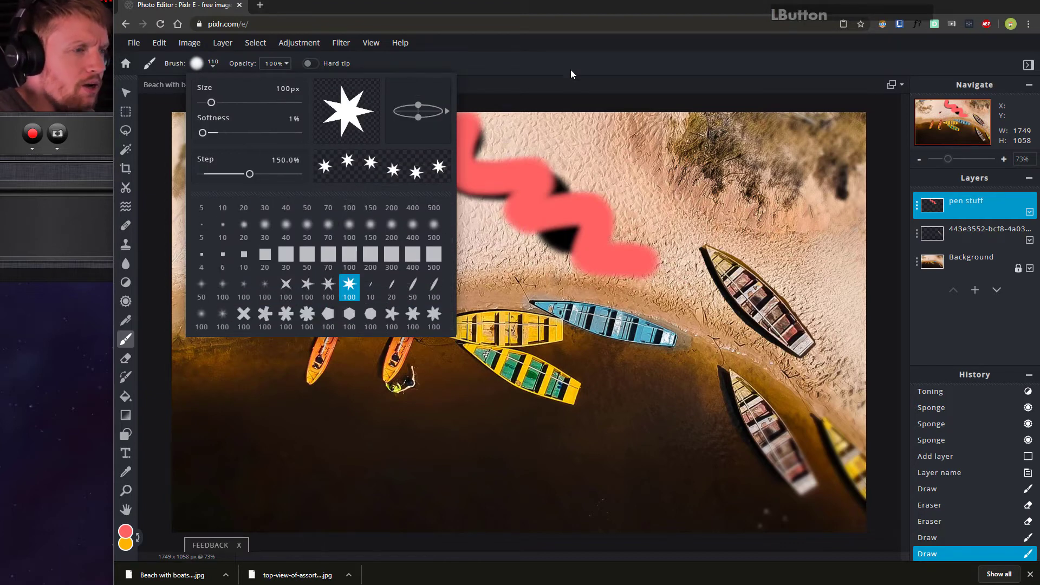
{"action": "left_click", "coordinate": [447, 228]}
{"action": "left_click", "coordinate": [372, 183]}
{"action": "left_click", "coordinate": [331, 212]}
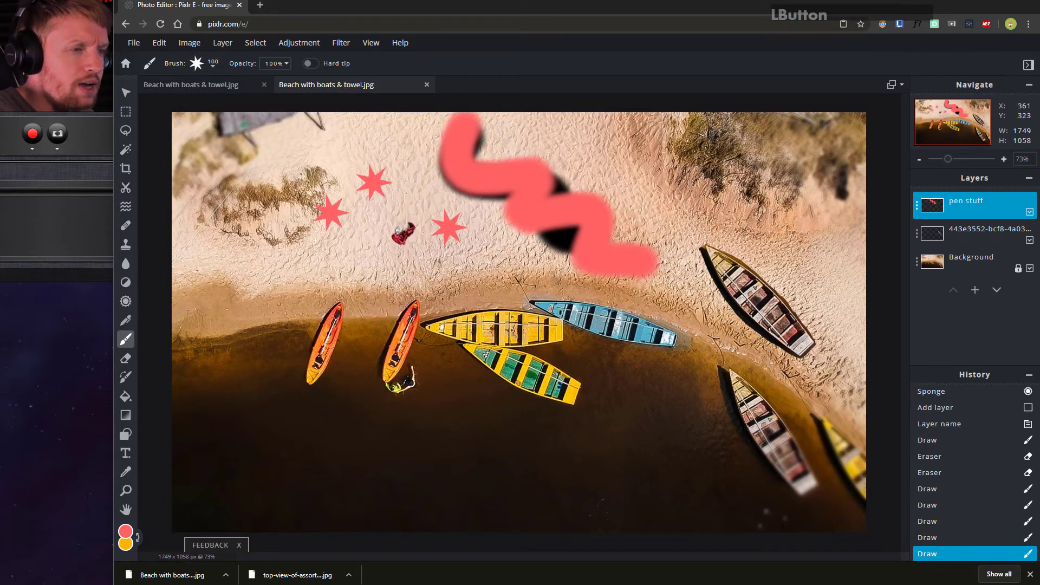
{"action": "left_click", "coordinate": [301, 264]}
{"action": "left_click", "coordinate": [248, 264]}
{"action": "left_click", "coordinate": [328, 273]}
{"action": "key", "text": "ctrl+z"}
{"action": "key", "text": "ctrl+z"}
{"action": "key", "text": "ctrl+z"}
{"action": "key", "text": "ctrl+z"}
{"action": "key", "text": "ctrl+z"}
{"action": "key", "text": "ctrl+z"}
{"action": "key", "text": "ctrl+z"}
{"action": "key", "text": "ctrl+z"}
{"action": "key", "text": "ctrl+z"}
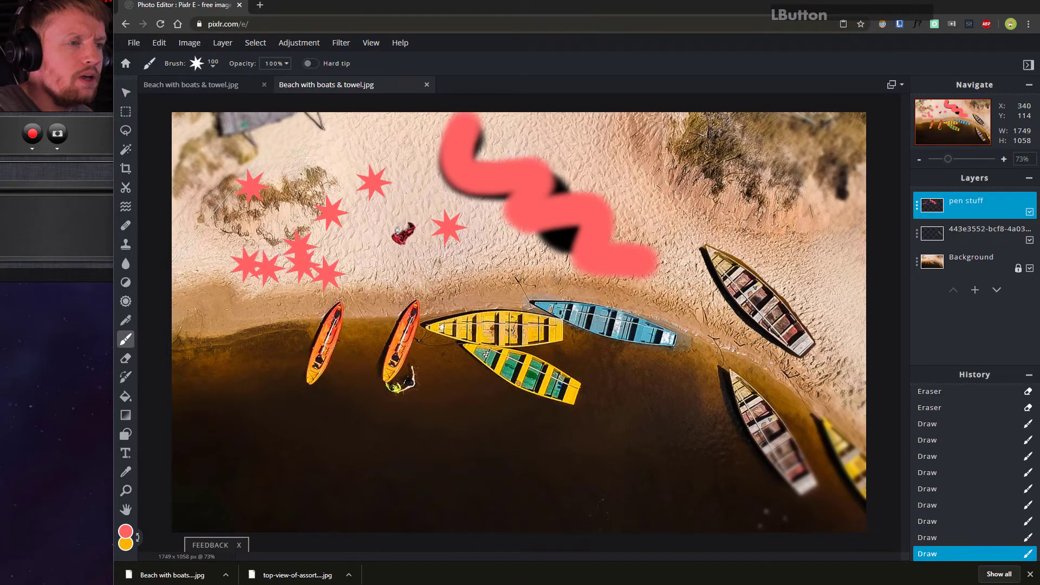
Step: Erase the black wavy stroke on the "pen stuff" layer with the Eraser, enlarging its brush to 170
{"action": "left_click", "coordinate": [125, 358]}
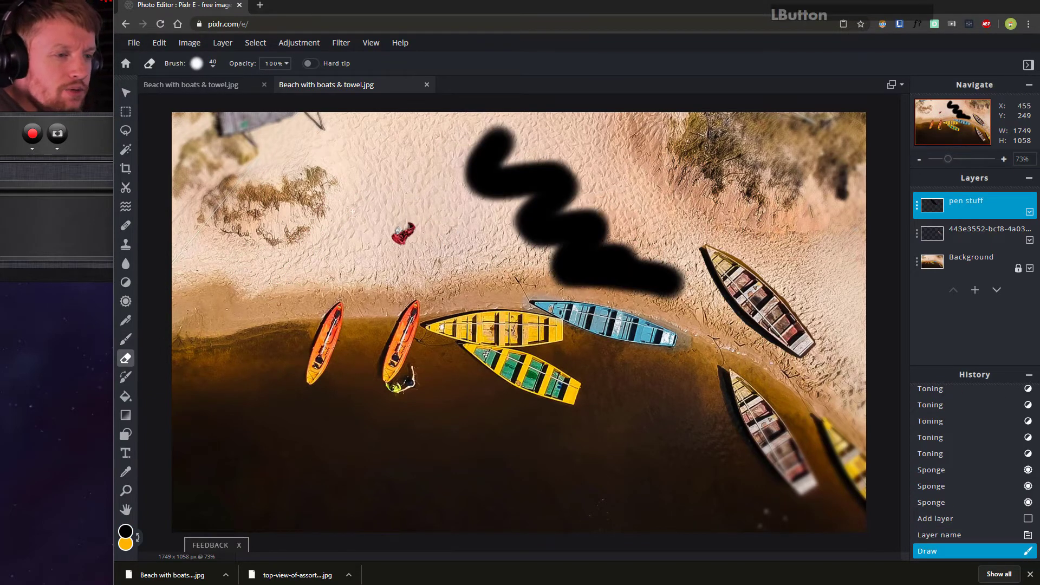
{"action": "mouse_move", "coordinate": [532, 138]}
{"action": "left_mouse_down"}
{"action": "mouse_move", "coordinate": [503, 141]}
{"action": "mouse_move", "coordinate": [455, 173]}
{"action": "mouse_move", "coordinate": [455, 190]}
{"action": "mouse_move", "coordinate": [477, 176]}
{"action": "mouse_move", "coordinate": [455, 160]}
{"action": "left_mouse_up"}
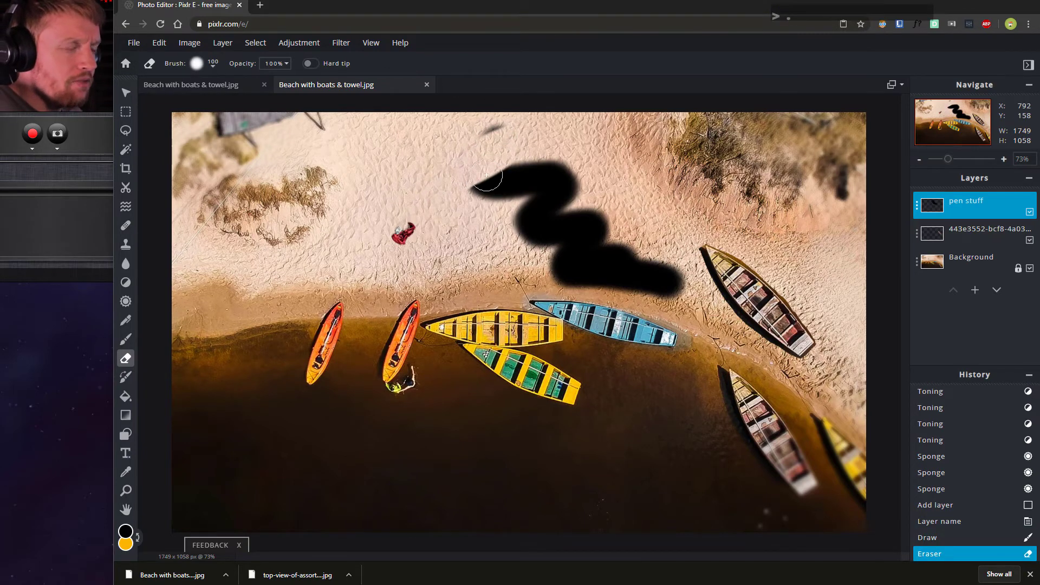
{"action": "key", "text": "bracketright"}
{"action": "key", "text": "bracketright"}
{"action": "key", "text": "bracketright"}
{"action": "key", "text": "bracketright"}
{"action": "key", "text": "period"}
{"action": "key", "text": "period"}
{"action": "mouse_move", "coordinate": [478, 193]}
{"action": "left_mouse_down"}
{"action": "mouse_move", "coordinate": [516, 189]}
{"action": "mouse_move", "coordinate": [496, 127]}
{"action": "mouse_move", "coordinate": [519, 210]}
{"action": "mouse_move", "coordinate": [671, 296]}
{"action": "left_mouse_up"}
Step: Paint a black wavy stroke on the Background layer, try erasing part of it, and undo both strokes
{"action": "left_click", "coordinate": [971, 259]}
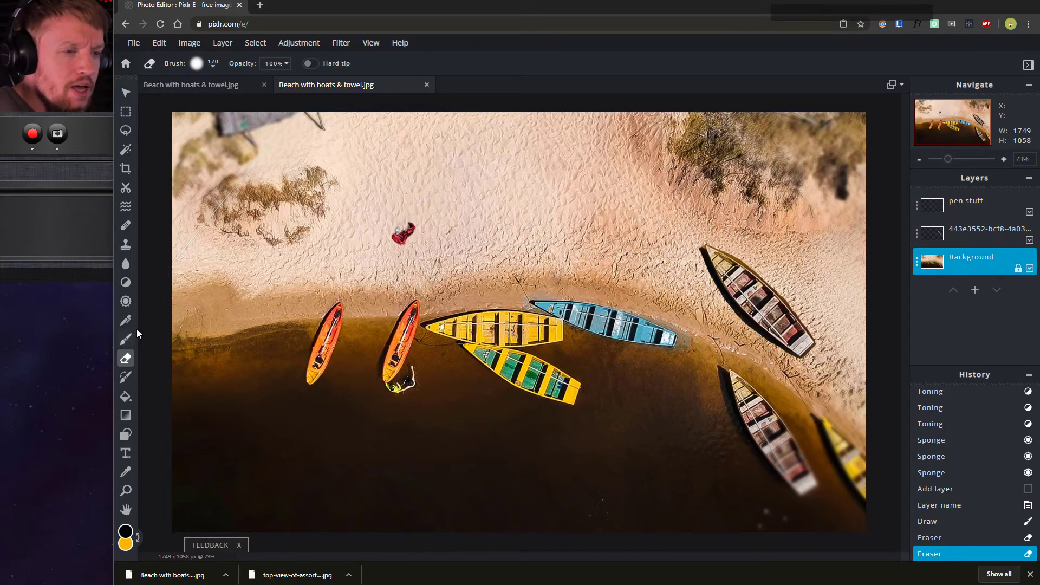
{"action": "left_click", "coordinate": [126, 339]}
{"action": "mouse_move", "coordinate": [475, 167]}
{"action": "left_mouse_down"}
{"action": "mouse_move", "coordinate": [491, 198]}
{"action": "mouse_move", "coordinate": [554, 245]}
{"action": "mouse_move", "coordinate": [641, 278]}
{"action": "left_mouse_up"}
{"action": "left_click", "coordinate": [126, 359]}
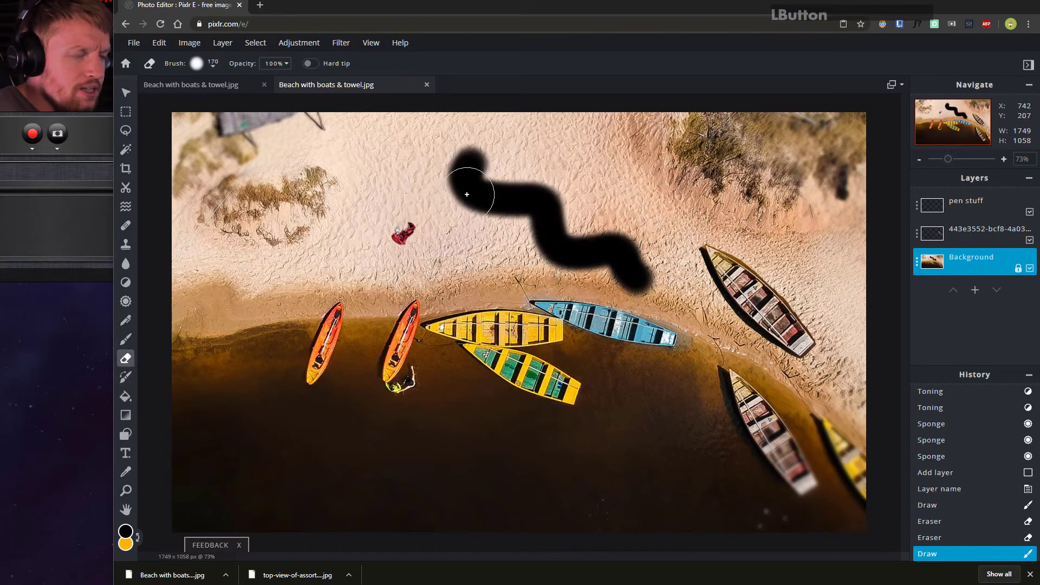
{"action": "mouse_move", "coordinate": [464, 158]}
{"action": "left_mouse_down"}
{"action": "mouse_move", "coordinate": [455, 184]}
{"action": "mouse_move", "coordinate": [507, 179]}
{"action": "mouse_move", "coordinate": [483, 204]}
{"action": "mouse_move", "coordinate": [511, 225]}
{"action": "mouse_move", "coordinate": [567, 235]}
{"action": "mouse_move", "coordinate": [592, 262]}
{"action": "mouse_move", "coordinate": [654, 282]}
{"action": "mouse_move", "coordinate": [628, 253]}
{"action": "mouse_move", "coordinate": [504, 184]}
{"action": "mouse_move", "coordinate": [570, 251]}
{"action": "left_mouse_up"}
{"action": "key", "text": "ctrl+z"}
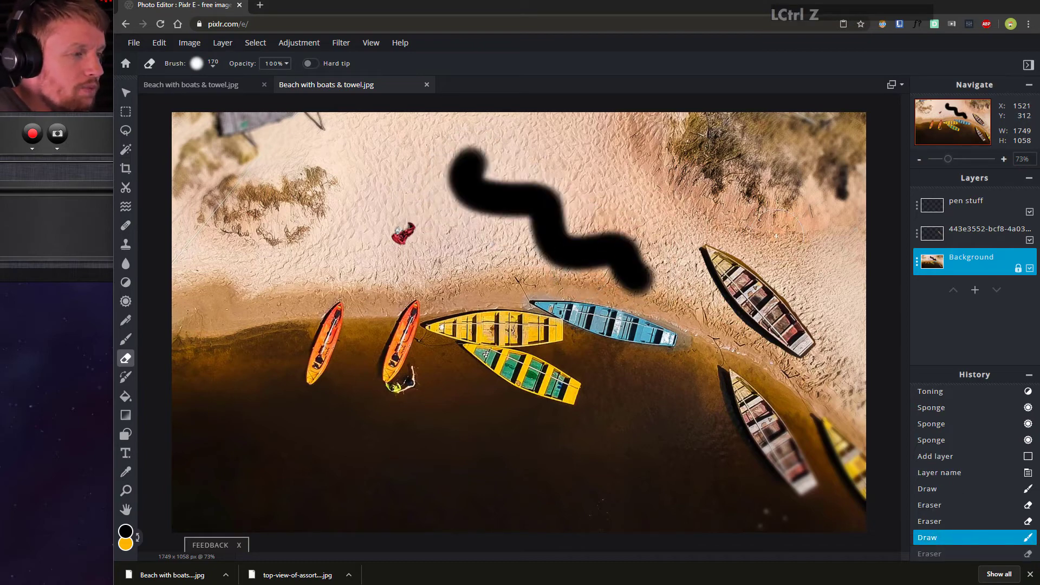
{"action": "key", "text": "ctrl+z"}
Step: Set the "pen stuff" layer to hidden in its layer settings
{"action": "left_click", "coordinate": [958, 205]}
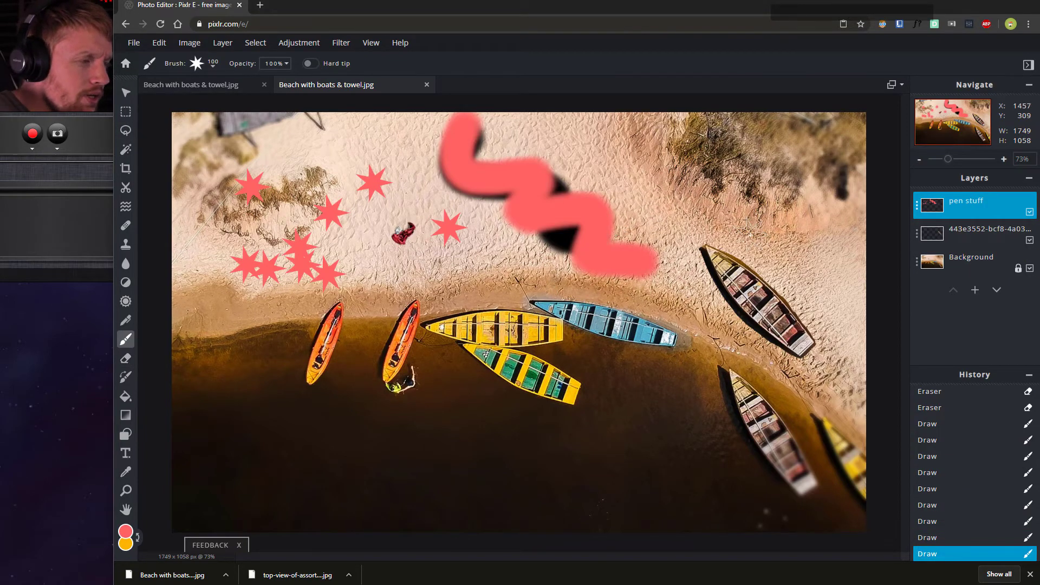
{"action": "left_click", "coordinate": [918, 215]}
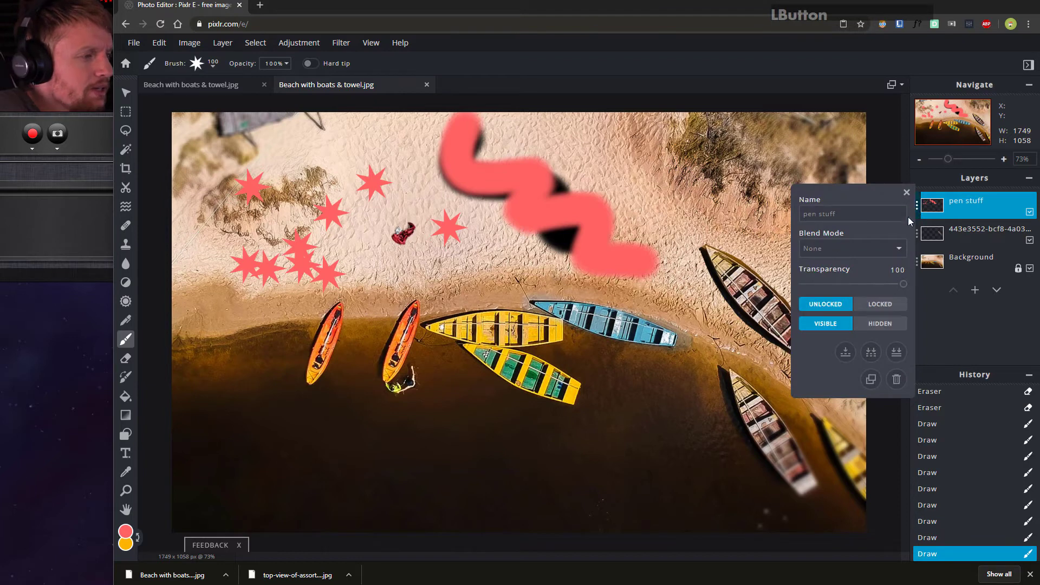
{"action": "left_click", "coordinate": [880, 325]}
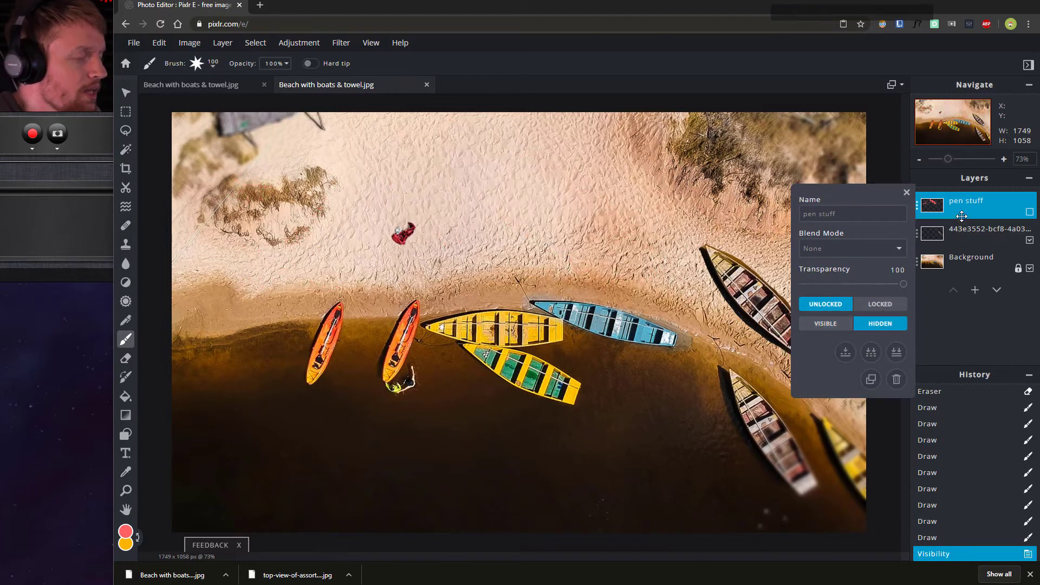
{"action": "left_click", "coordinate": [960, 328]}
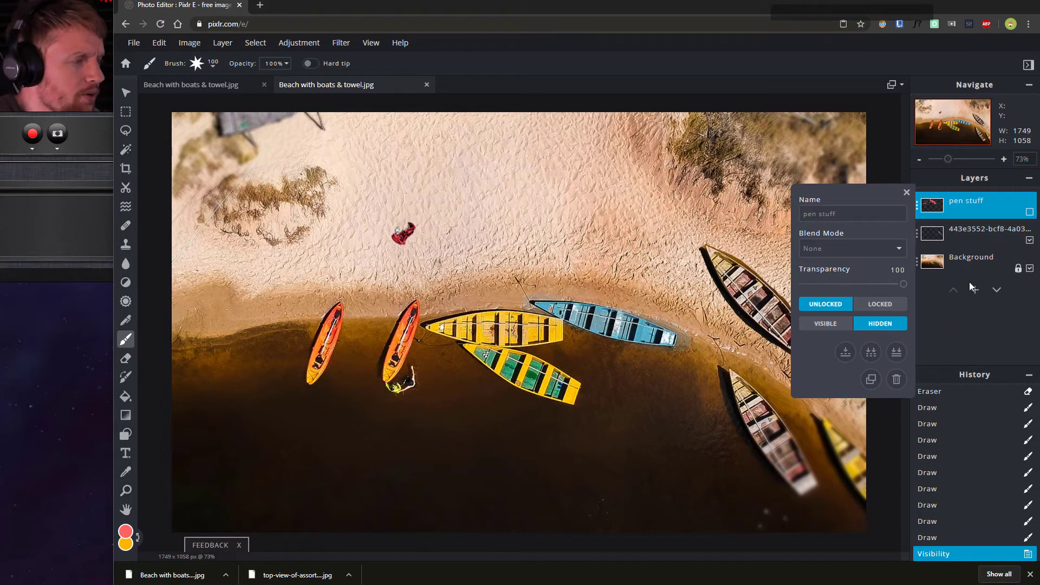
Step: Select the Background layer for the Color replace tool and choose green as the foreground color
{"action": "left_click", "coordinate": [970, 271]}
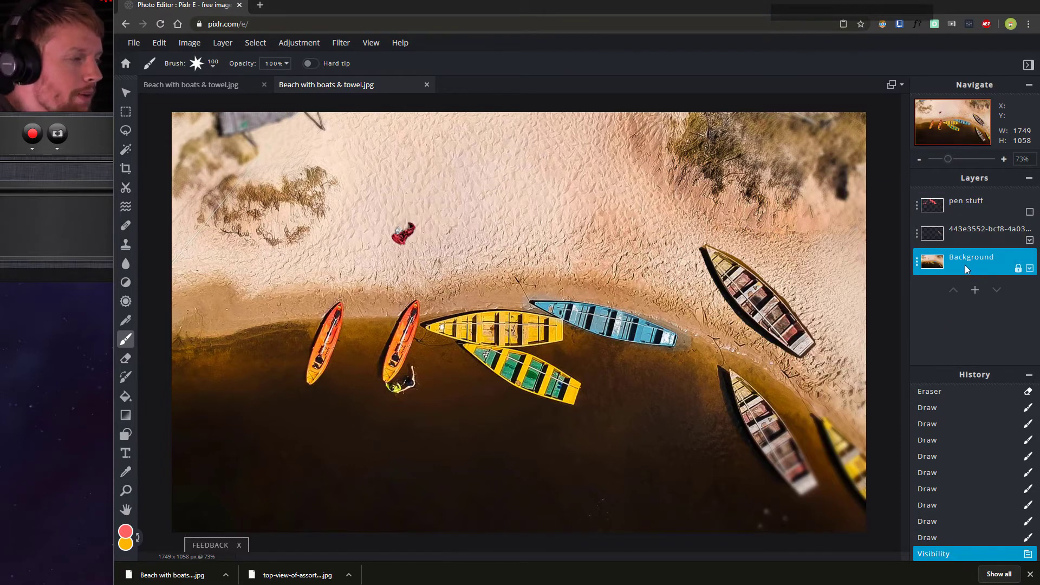
{"action": "left_click", "coordinate": [127, 378]}
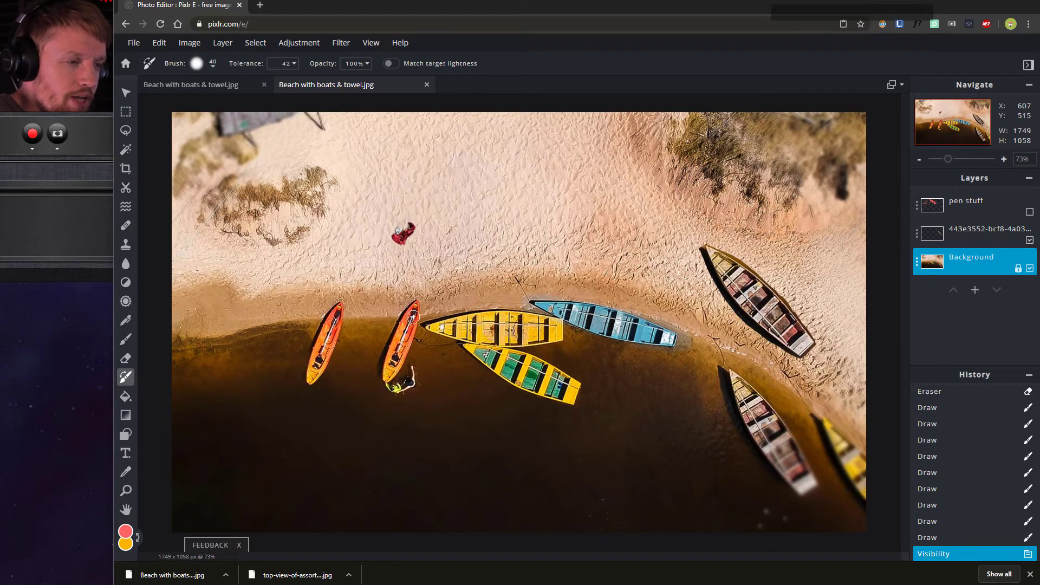
{"action": "left_click", "coordinate": [126, 532]}
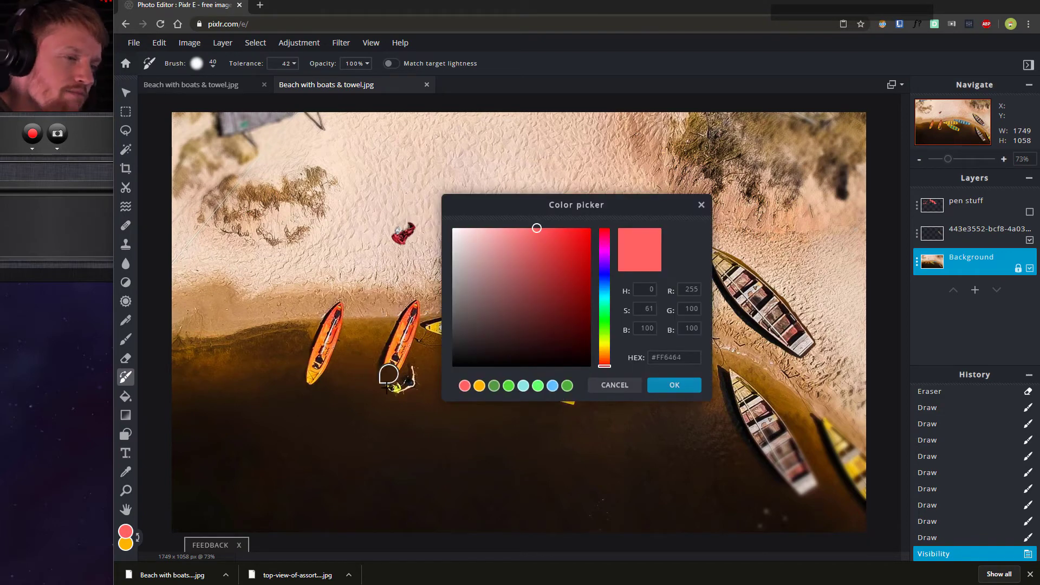
{"action": "left_click_drag", "start_coordinate": [604, 297], "coordinate": [604, 319]}
{"action": "left_click", "coordinate": [545, 254]}
{"action": "left_click", "coordinate": [666, 386]}
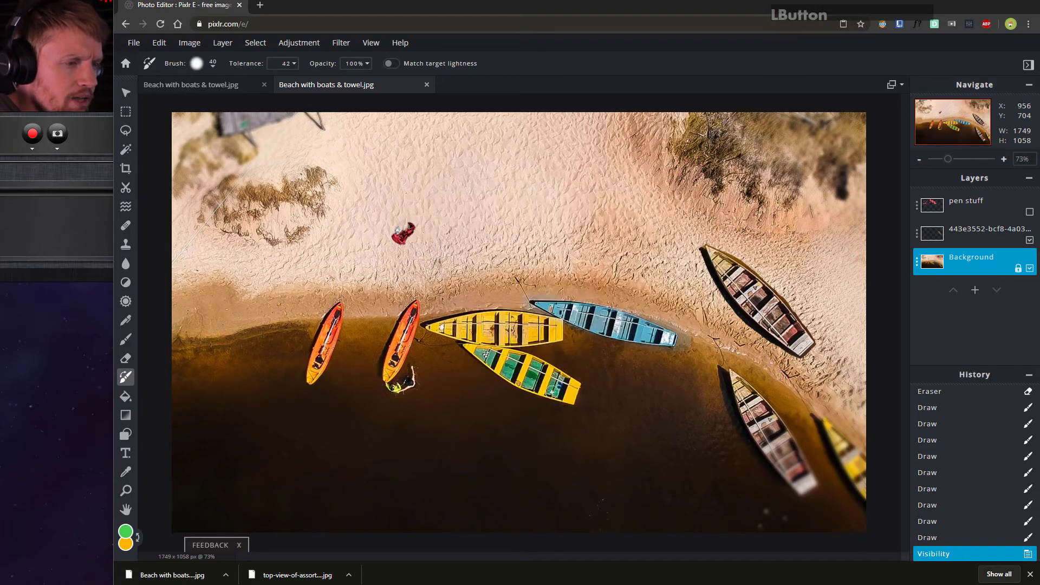
Step: Try recoloring the orange kayak beside the swimmer green with a 40 px brush, and undo it
{"action": "left_click_drag", "start_coordinate": [380, 376], "coordinate": [403, 322]}
{"action": "mouse_move", "coordinate": [413, 315]}
{"action": "left_mouse_down"}
{"action": "mouse_move", "coordinate": [380, 379]}
{"action": "mouse_move", "coordinate": [392, 356]}
{"action": "left_mouse_up"}
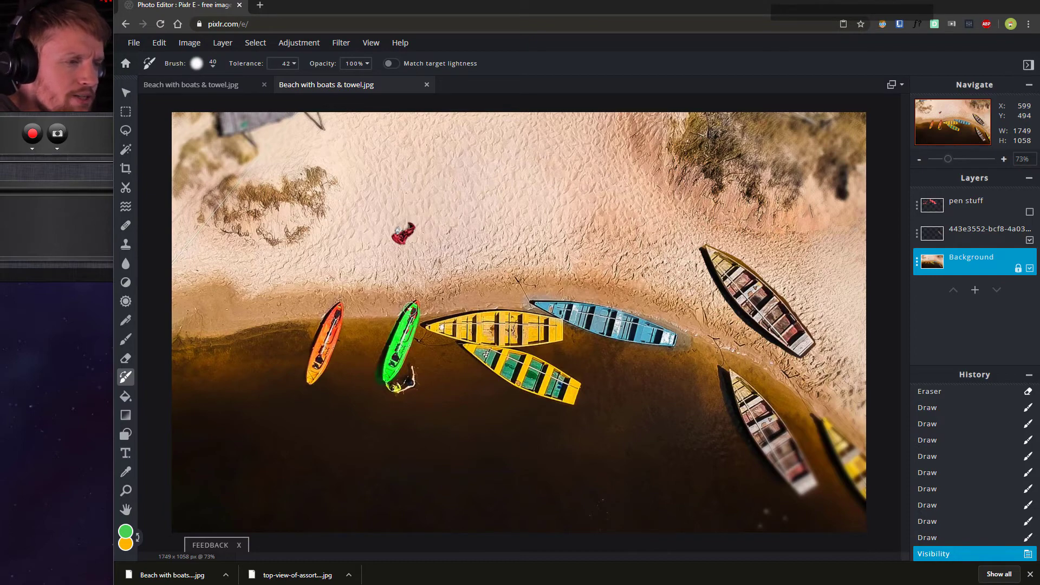
{"action": "left_click_drag", "start_coordinate": [410, 309], "coordinate": [414, 306]}
{"action": "key", "text": "ctrl+z"}
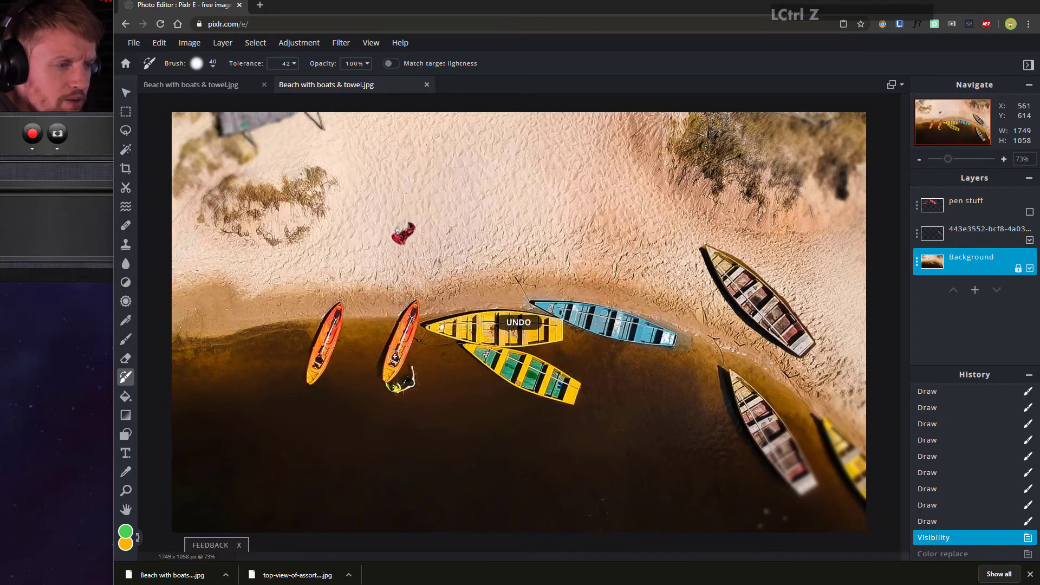
Step: Recolor the kayak beside the swimmer green at 84% opacity, reducing the brush to 21 and raising the tolerance to 55 for its tip
{"action": "scroll", "coordinate": [394, 357], "scroll_direction": "up", "scroll_amount": 5}
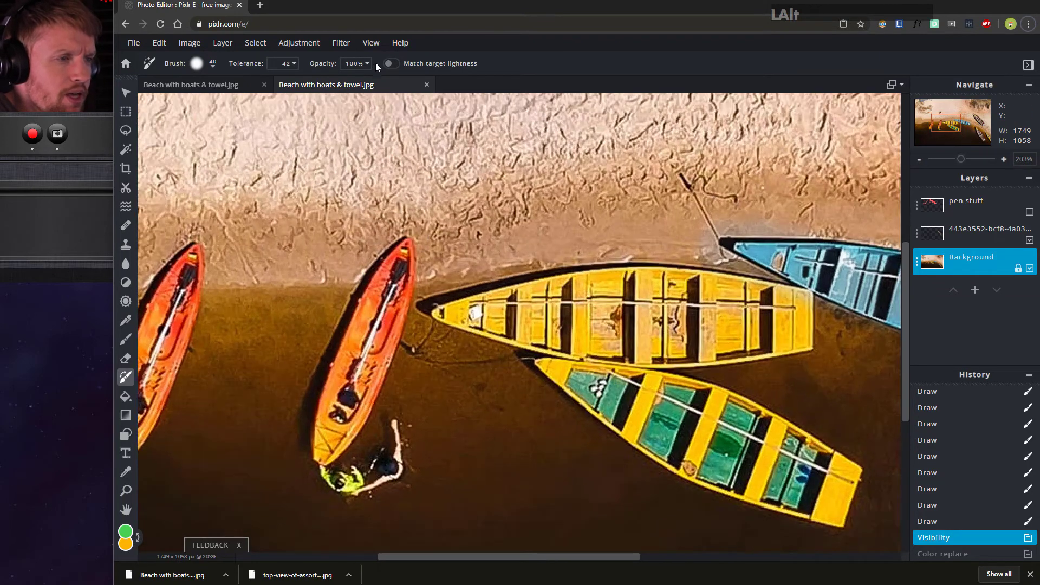
{"action": "left_click", "coordinate": [367, 63]}
{"action": "left_click_drag", "start_coordinate": [372, 82], "coordinate": [353, 82]}
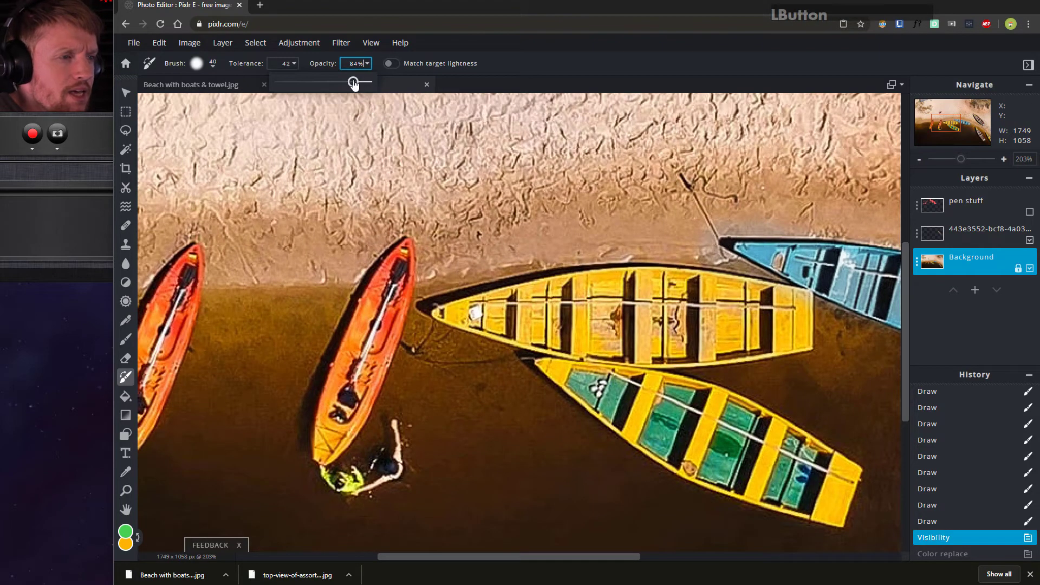
{"action": "mouse_move", "coordinate": [328, 441]}
{"action": "left_mouse_down"}
{"action": "mouse_move", "coordinate": [351, 349]}
{"action": "mouse_move", "coordinate": [396, 263]}
{"action": "left_mouse_up"}
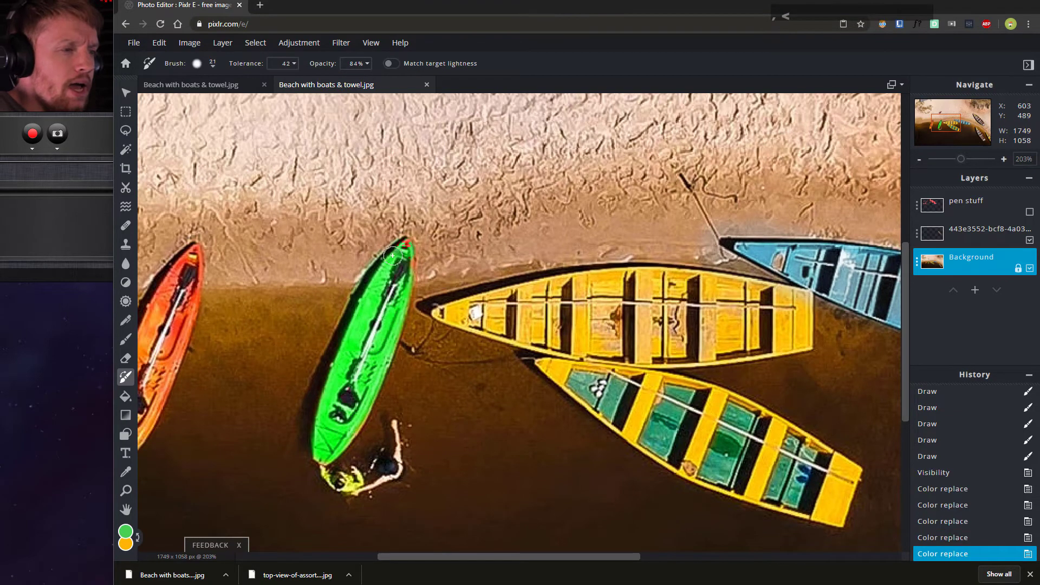
{"action": "left_click", "coordinate": [287, 63]}
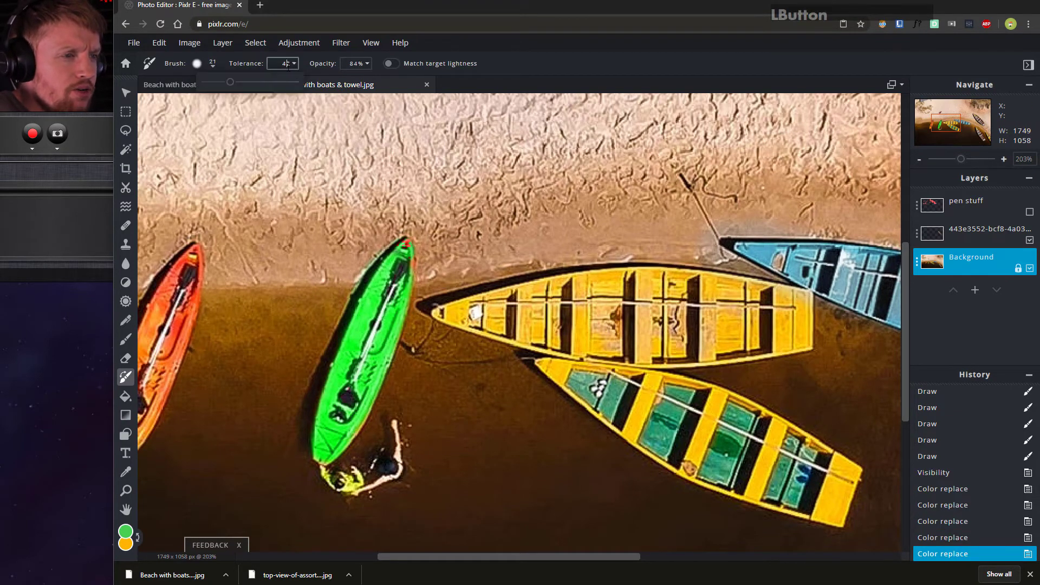
{"action": "left_click_drag", "start_coordinate": [238, 87], "coordinate": [242, 85]}
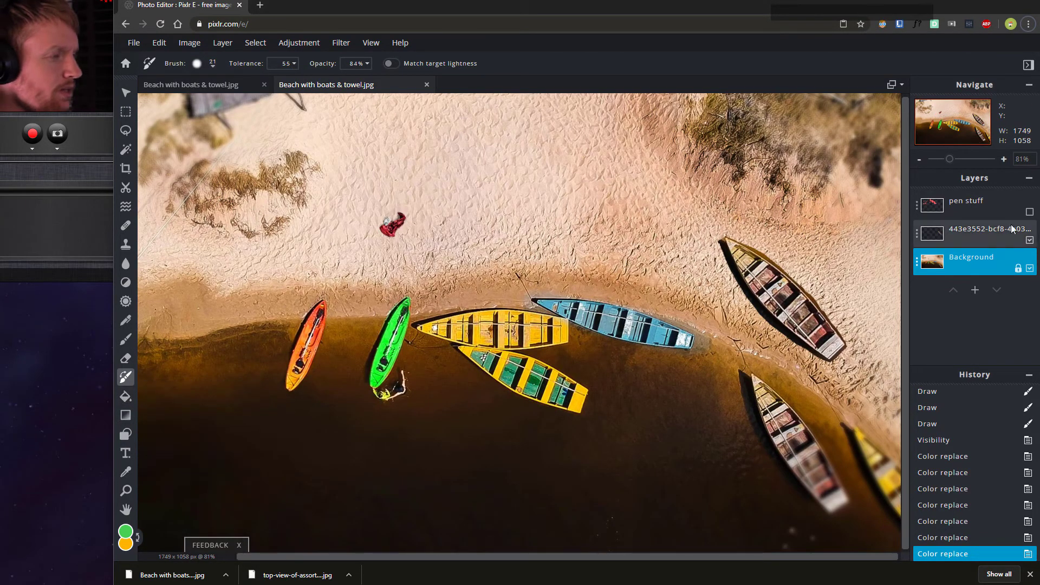
Step: Add an empty layer and draw a filled orange rectangle with a 5 px green stroke on the sand above the yellow boat
{"action": "left_click", "coordinate": [975, 292]}
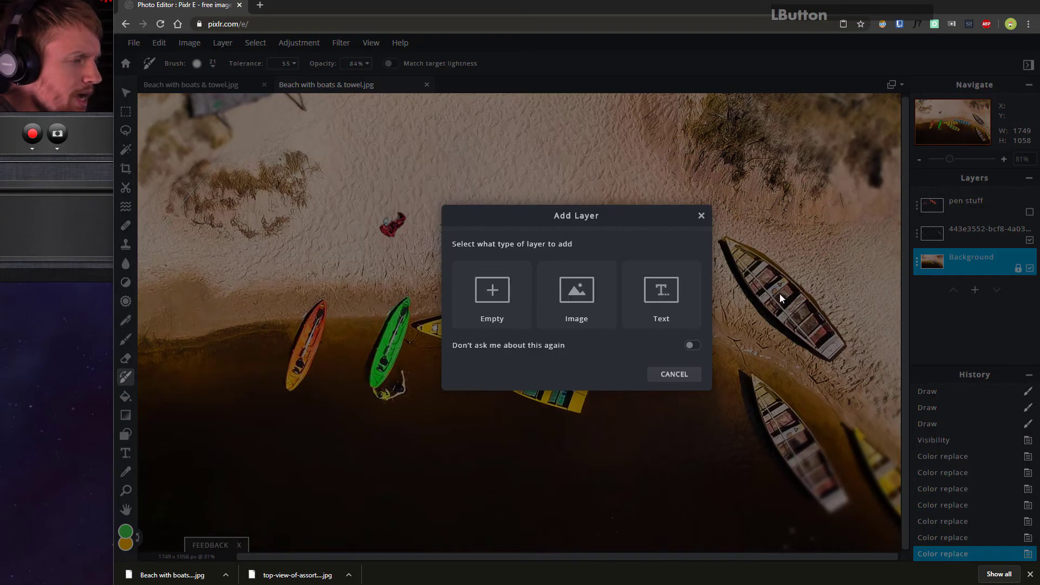
{"action": "left_click", "coordinate": [501, 309]}
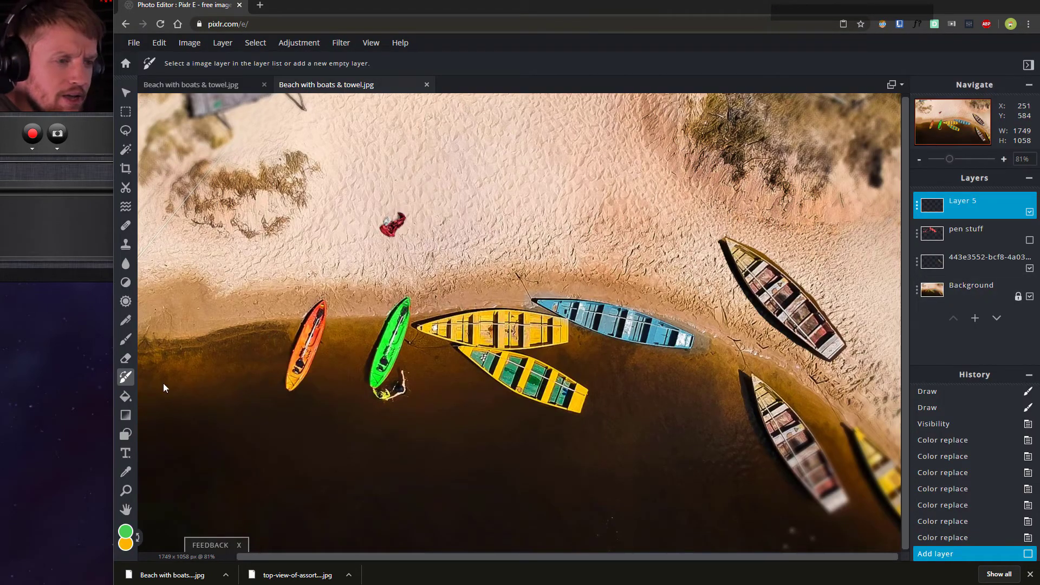
{"action": "left_click", "coordinate": [125, 414]}
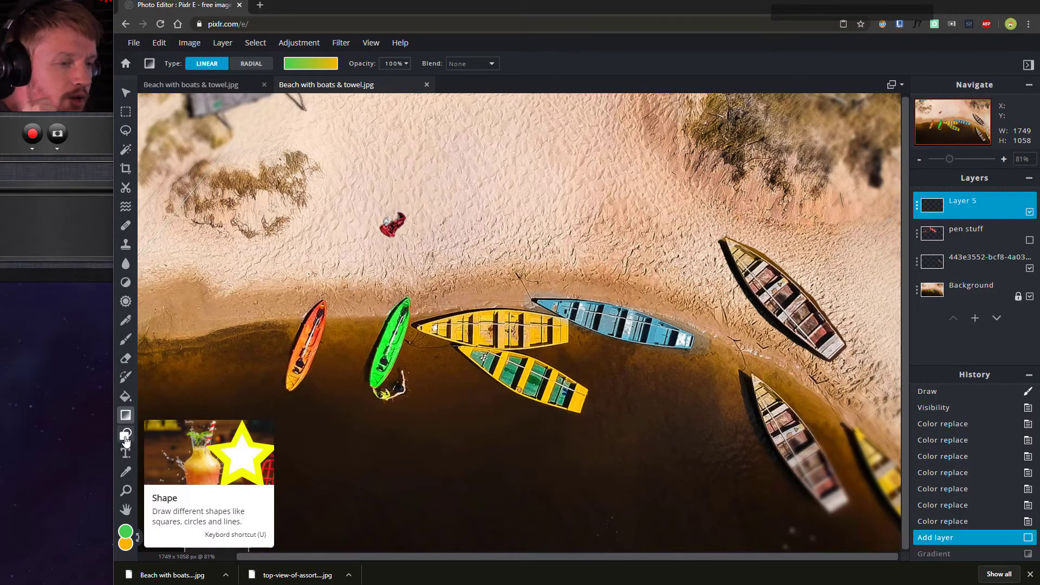
{"action": "left_click", "coordinate": [126, 436]}
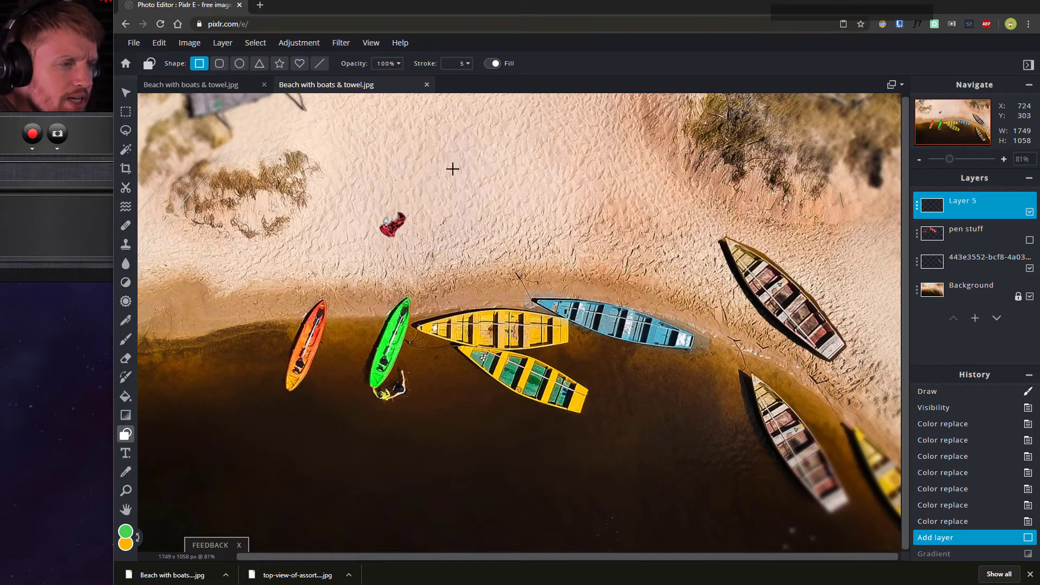
{"action": "mouse_move", "coordinate": [439, 140]}
{"action": "left_mouse_down"}
{"action": "mouse_move", "coordinate": [571, 272]}
{"action": "mouse_move", "coordinate": [605, 276]}
{"action": "left_mouse_up"}
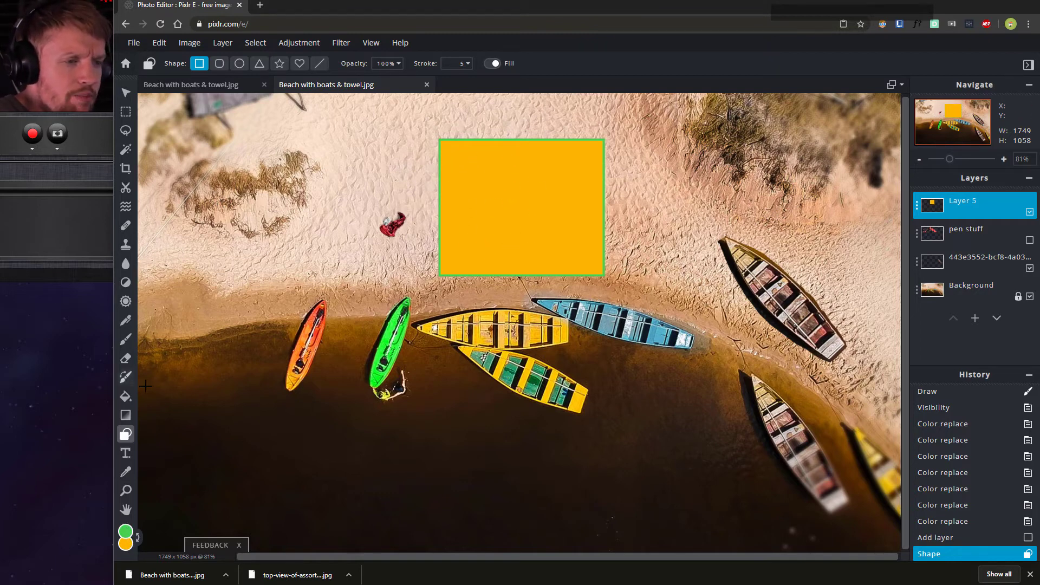
Step: Take the Fill tool and change the background color from orange to light red
{"action": "left_click", "coordinate": [126, 395]}
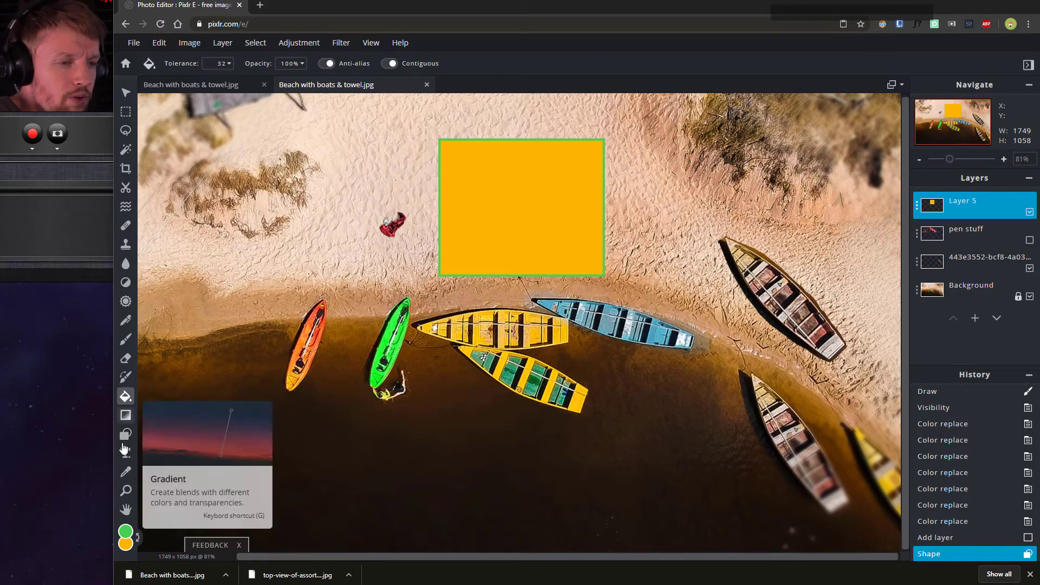
{"action": "left_click", "coordinate": [128, 547]}
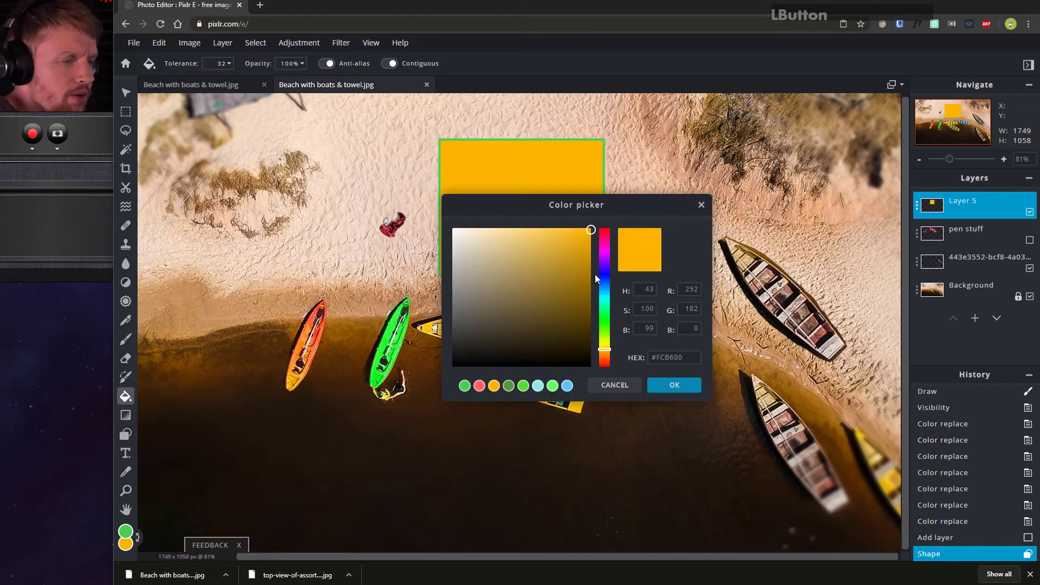
{"action": "left_click_drag", "start_coordinate": [605, 279], "coordinate": [604, 216]}
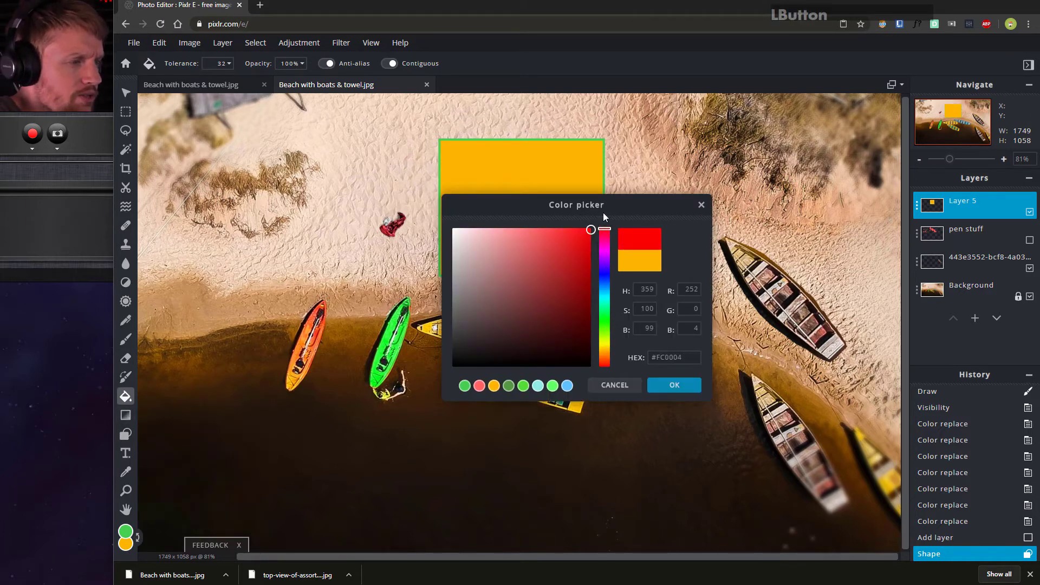
{"action": "left_click", "coordinate": [673, 385]}
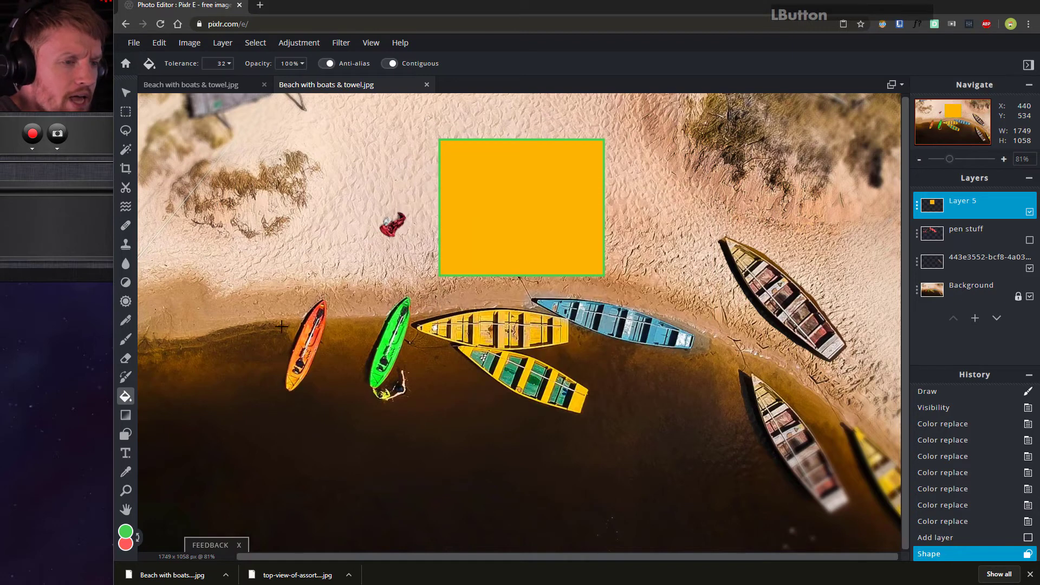
Step: Undo a green fill of the rectangle, swap foreground and background colors, and fill its interior light red
{"action": "left_click", "coordinate": [533, 206]}
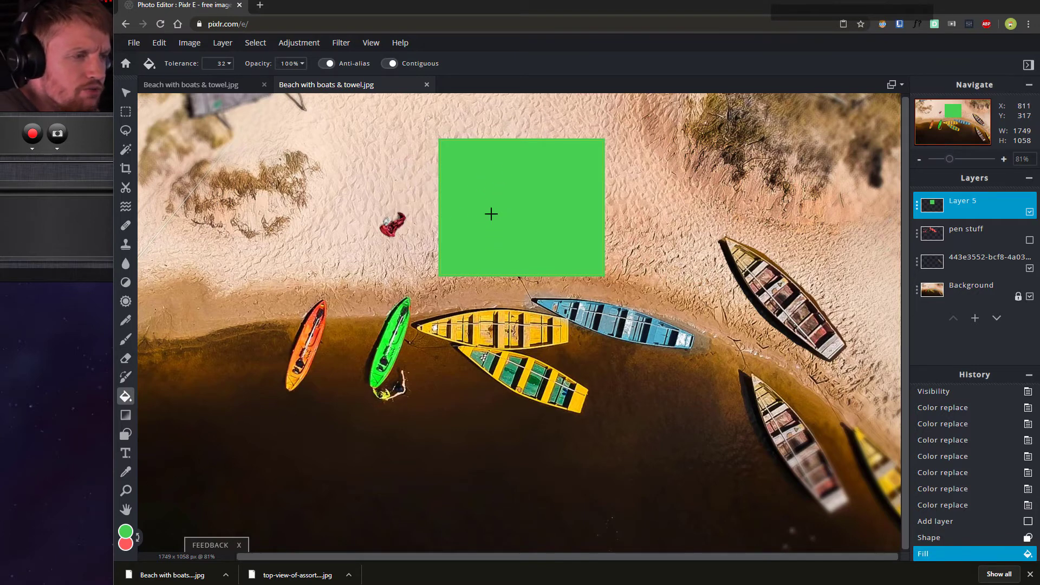
{"action": "key", "text": "ctrl+z"}
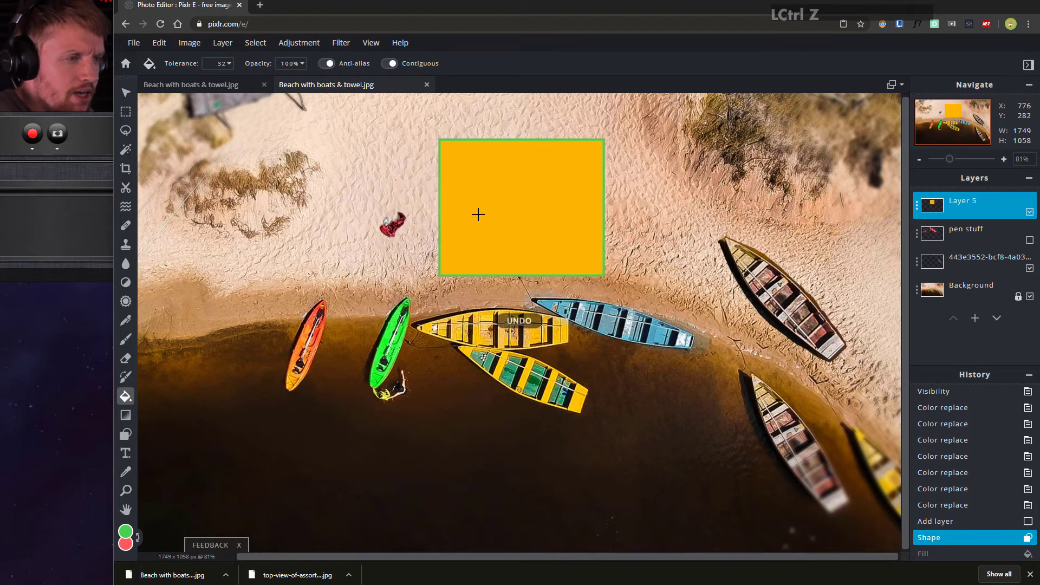
{"action": "left_click", "coordinate": [137, 538]}
{"action": "left_click", "coordinate": [503, 196]}
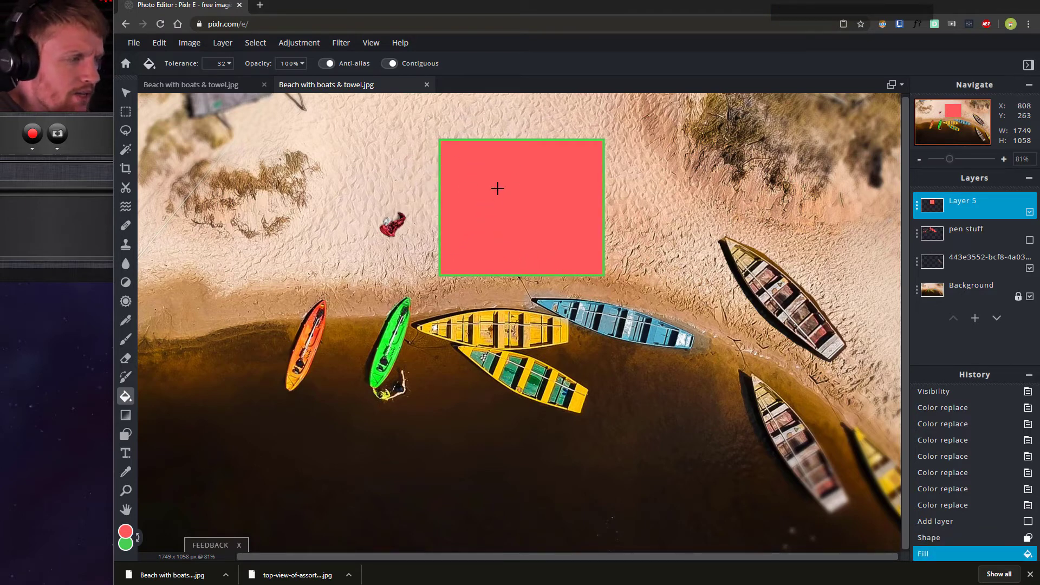
Step: Move the rectangle slightly and scale it down to about 219 by 182 px with the Arrange tool
{"action": "left_click", "coordinate": [127, 93]}
{"action": "left_click_drag", "start_coordinate": [564, 213], "coordinate": [570, 211]}
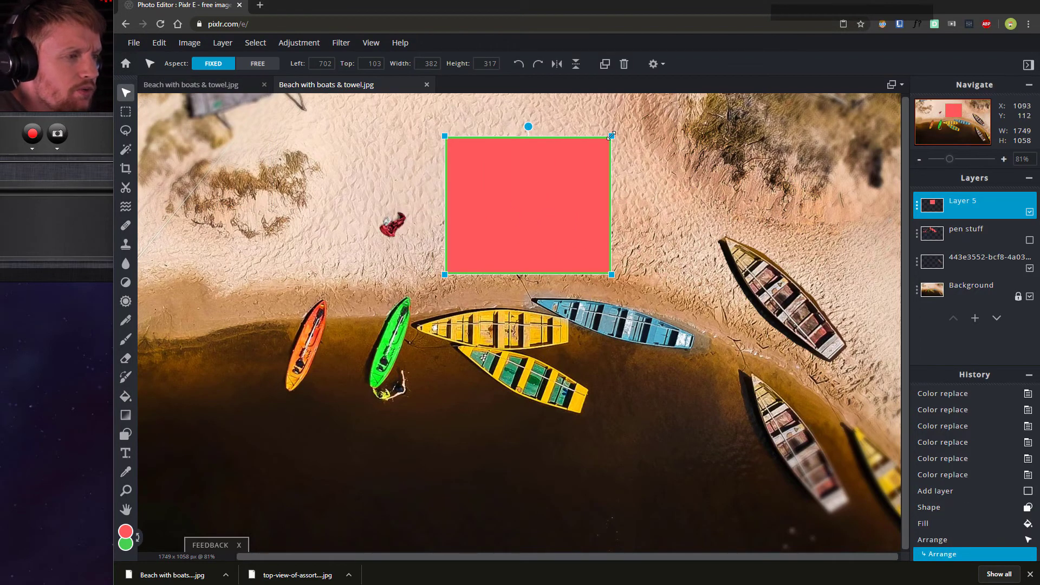
{"action": "left_click_drag", "start_coordinate": [612, 138], "coordinate": [529, 193]}
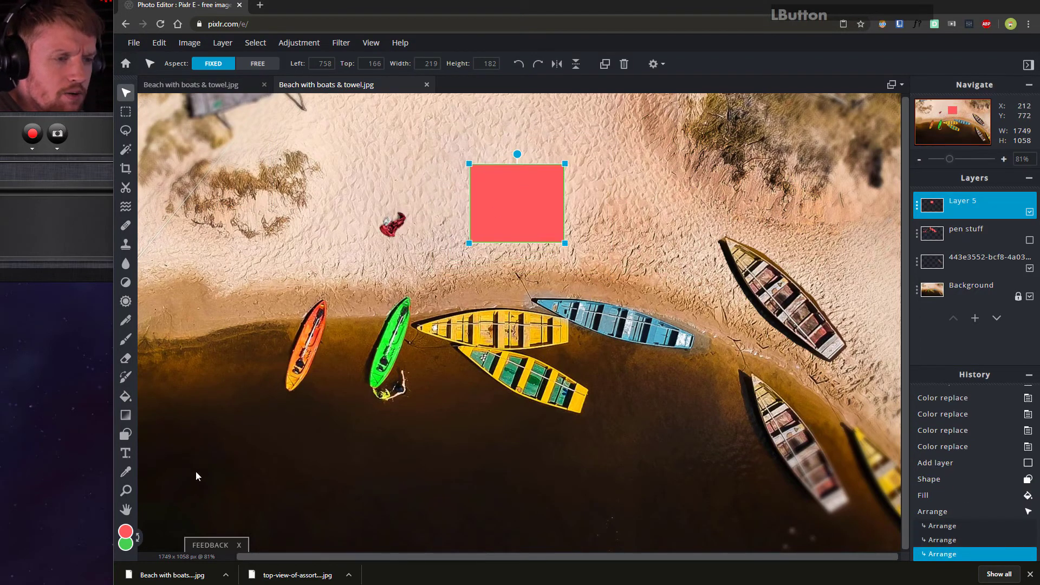
Step: Try a short linear red-to-green gradient across the whole of Layer 5, and undo it
{"action": "left_click", "coordinate": [126, 415]}
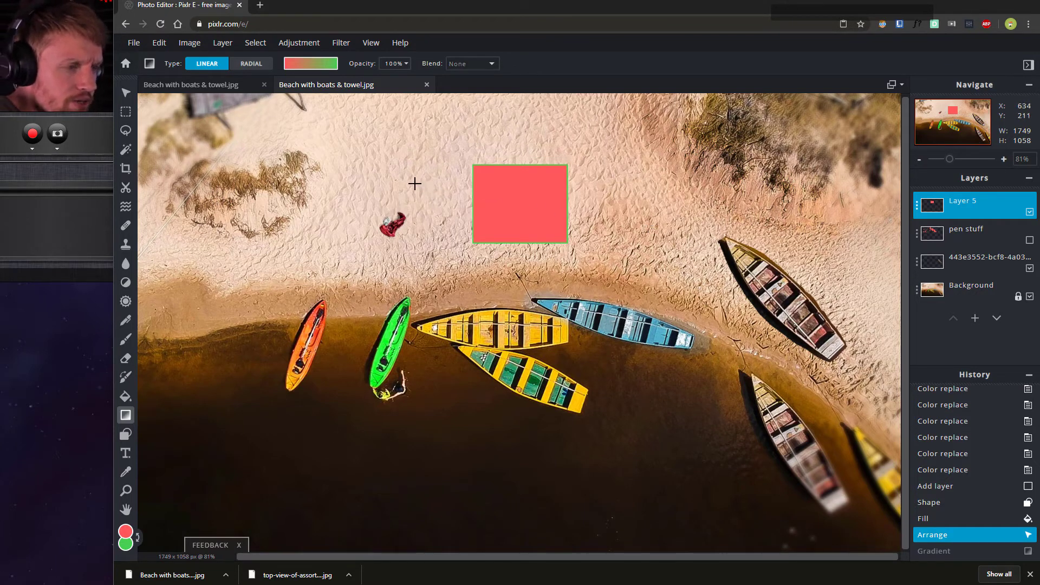
{"action": "mouse_move", "coordinate": [415, 184]}
{"action": "left_mouse_down"}
{"action": "mouse_move", "coordinate": [475, 255]}
{"action": "mouse_move", "coordinate": [427, 199]}
{"action": "left_mouse_up"}
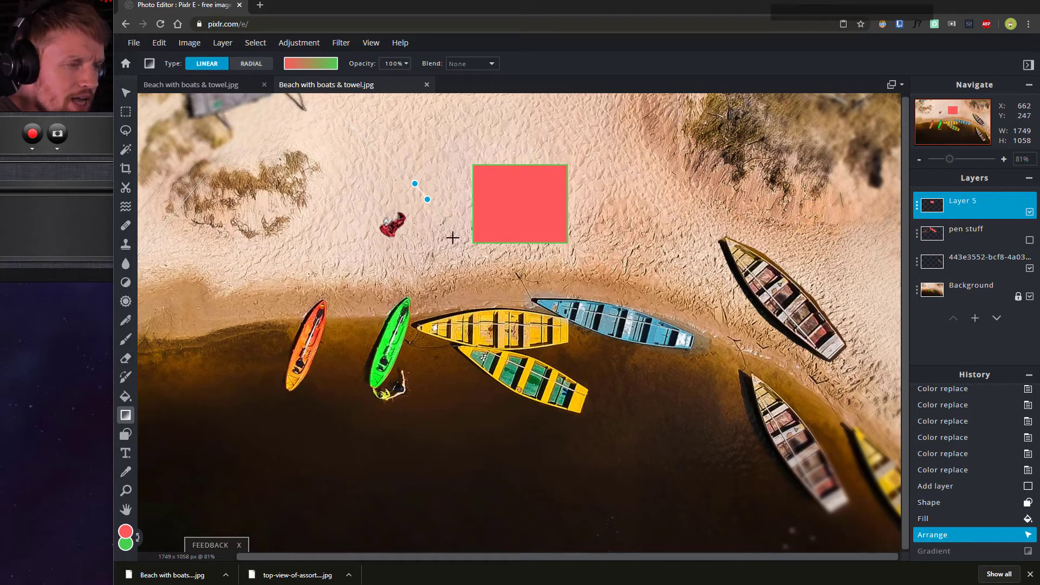
{"action": "mouse_move", "coordinate": [453, 238]}
{"action": "left_mouse_down"}
{"action": "mouse_move", "coordinate": [456, 228]}
{"action": "mouse_move", "coordinate": [461, 237]}
{"action": "left_mouse_up"}
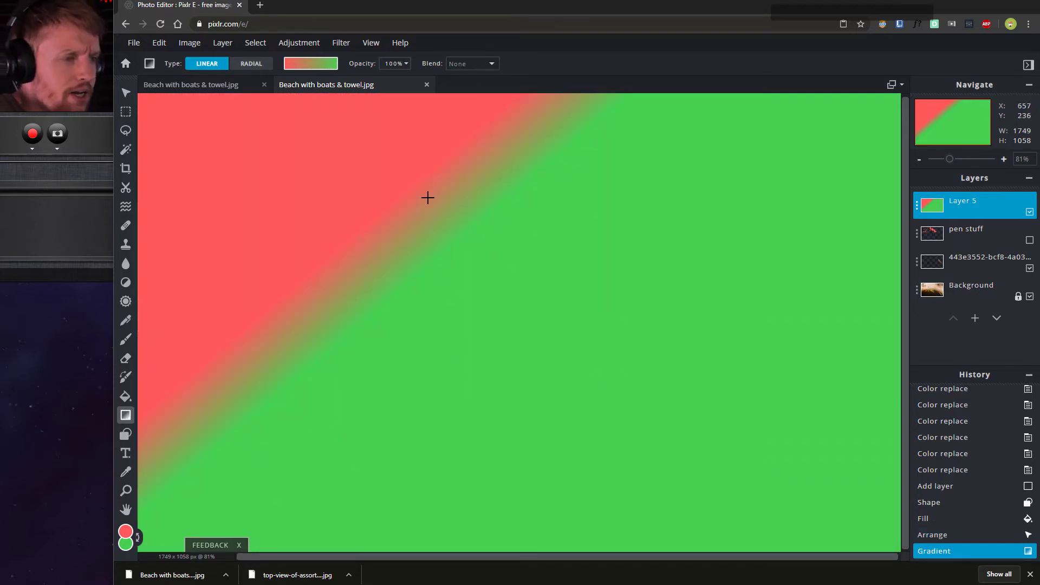
{"action": "key", "text": "ctrl+z"}
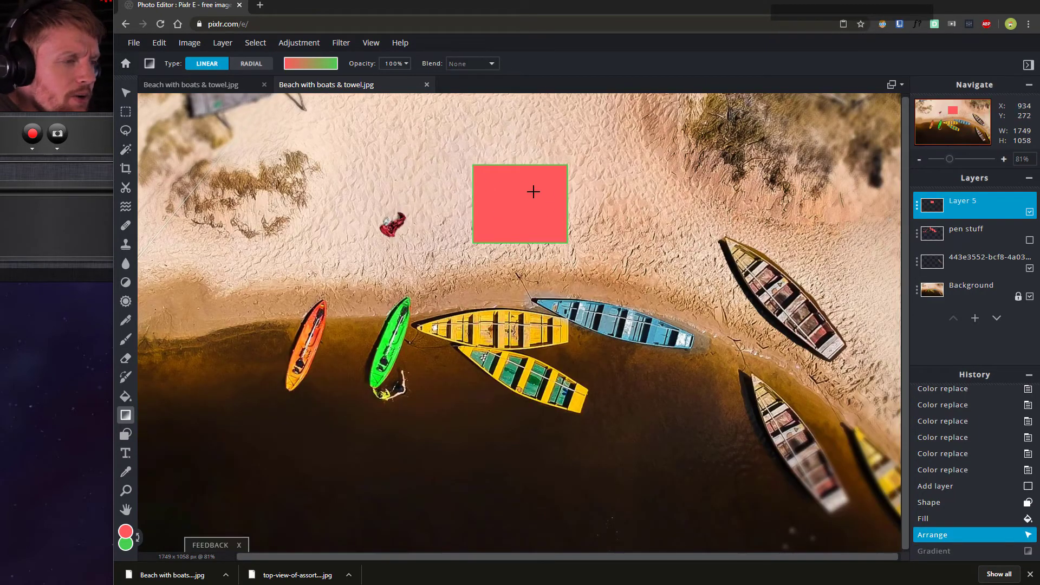
Step: Make a rectangular selection of about 453 by 306 px around the red rectangle and fill it with a diagonal red-to-green linear gradient
{"action": "left_click", "coordinate": [126, 114]}
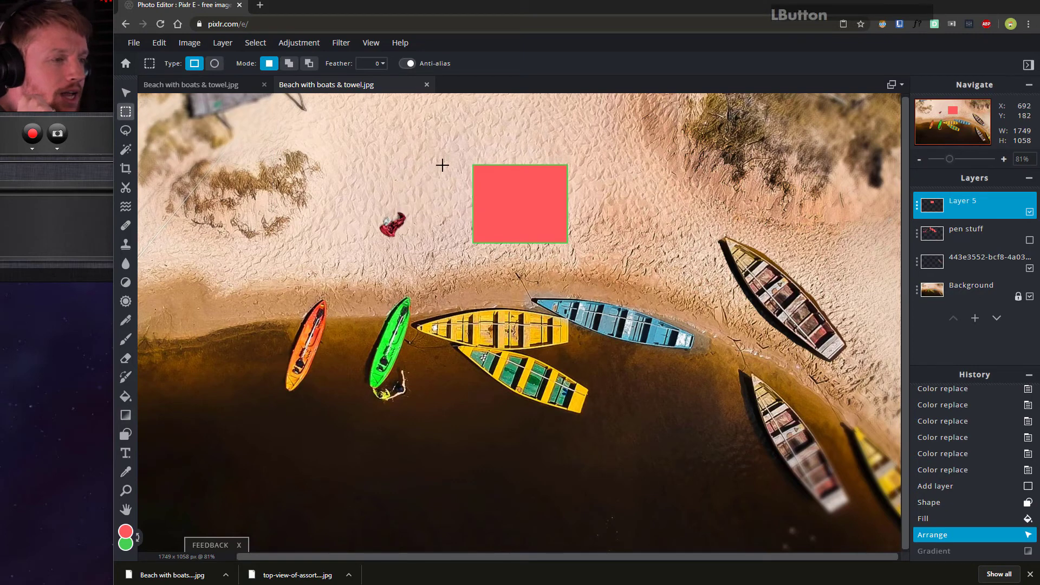
{"action": "left_click_drag", "start_coordinate": [433, 150], "coordinate": [631, 282]}
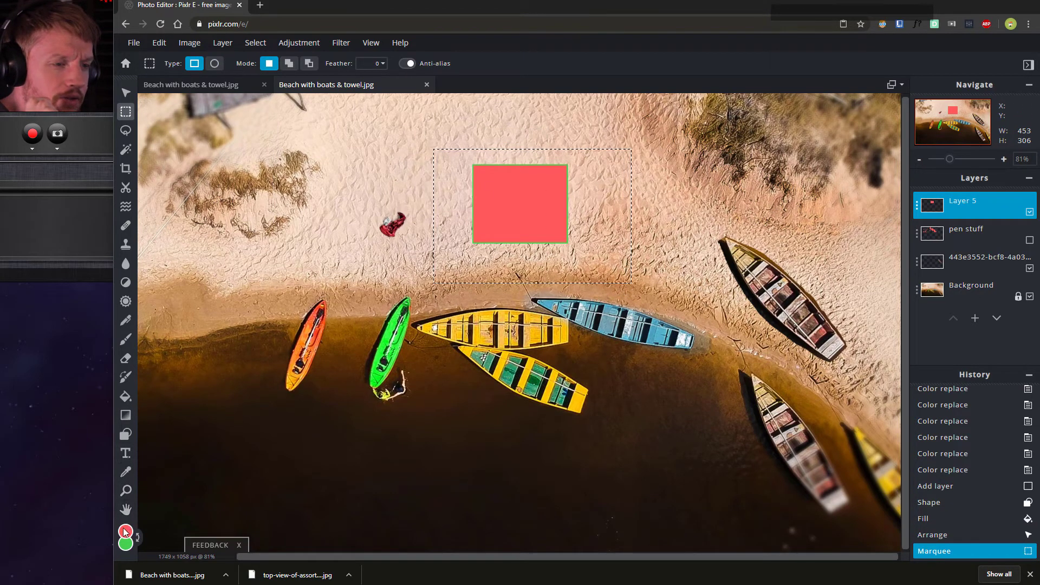
{"action": "left_click", "coordinate": [126, 414]}
{"action": "left_click_drag", "start_coordinate": [470, 198], "coordinate": [586, 267]}
Step: Clear the marquee selection and delete Layer 5
{"action": "left_click", "coordinate": [125, 111]}
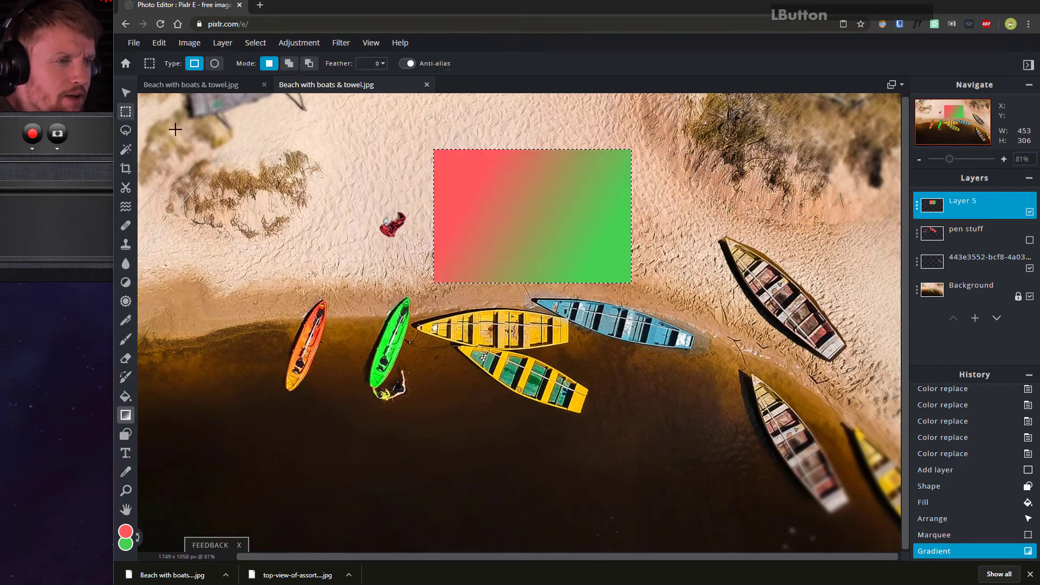
{"action": "left_click", "coordinate": [349, 198]}
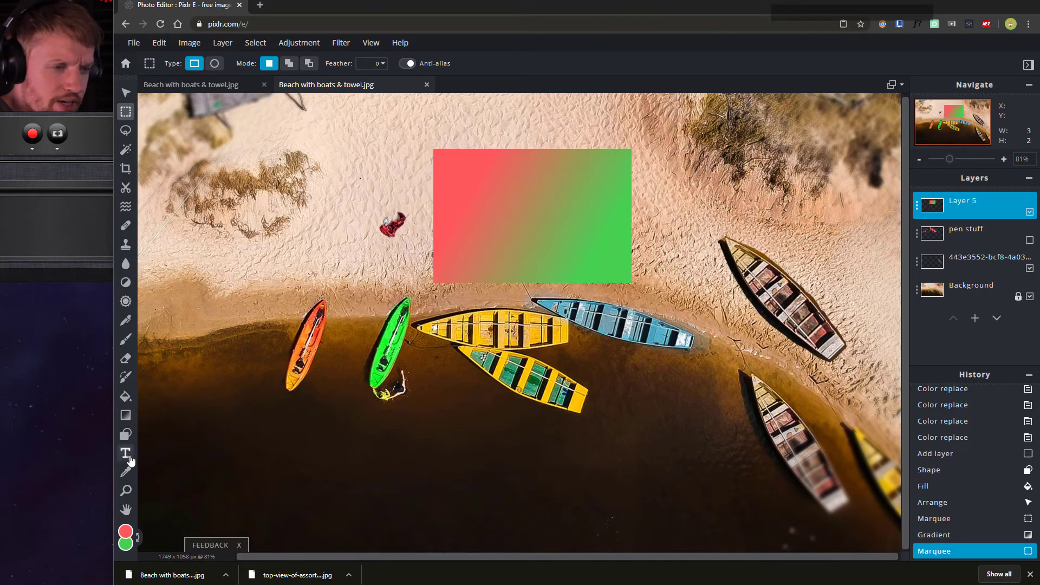
{"action": "left_click", "coordinate": [974, 208]}
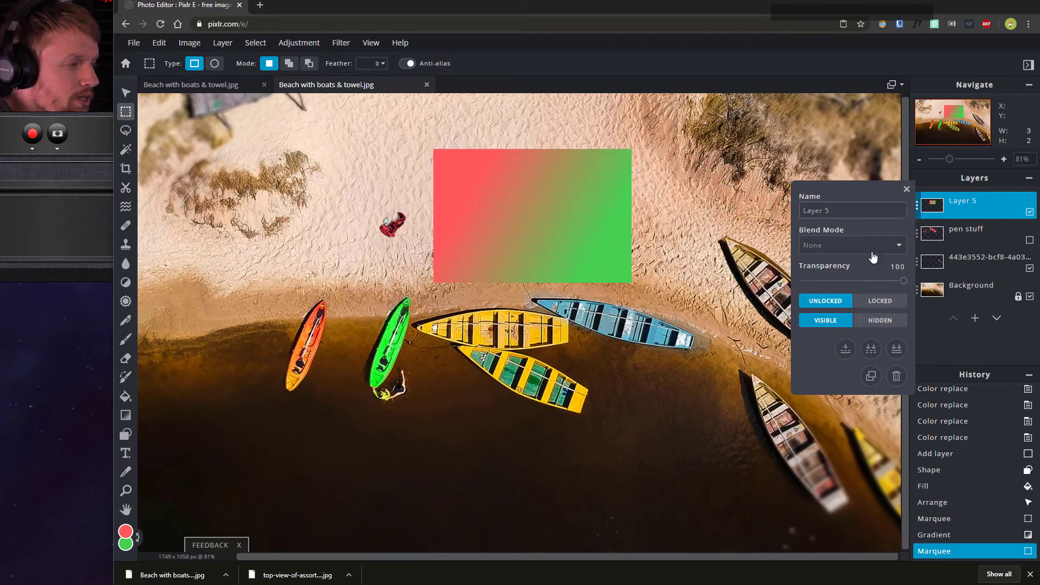
{"action": "left_click", "coordinate": [896, 376]}
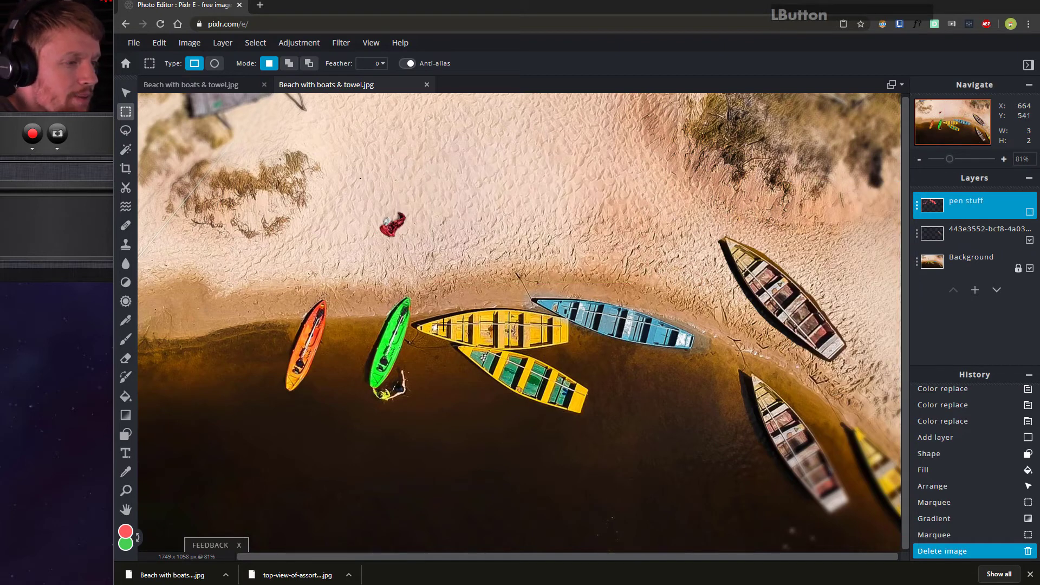
Step: Add a new text layer and replace its placeholder text with "WHATEVER YOU LIKE"
{"action": "left_click", "coordinate": [126, 454]}
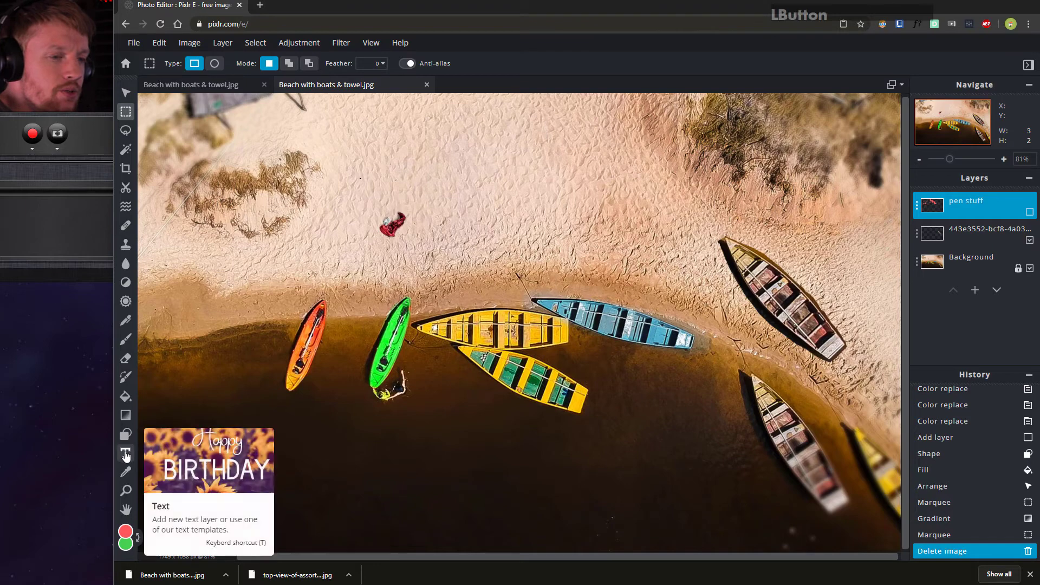
{"action": "left_click", "coordinate": [410, 241]}
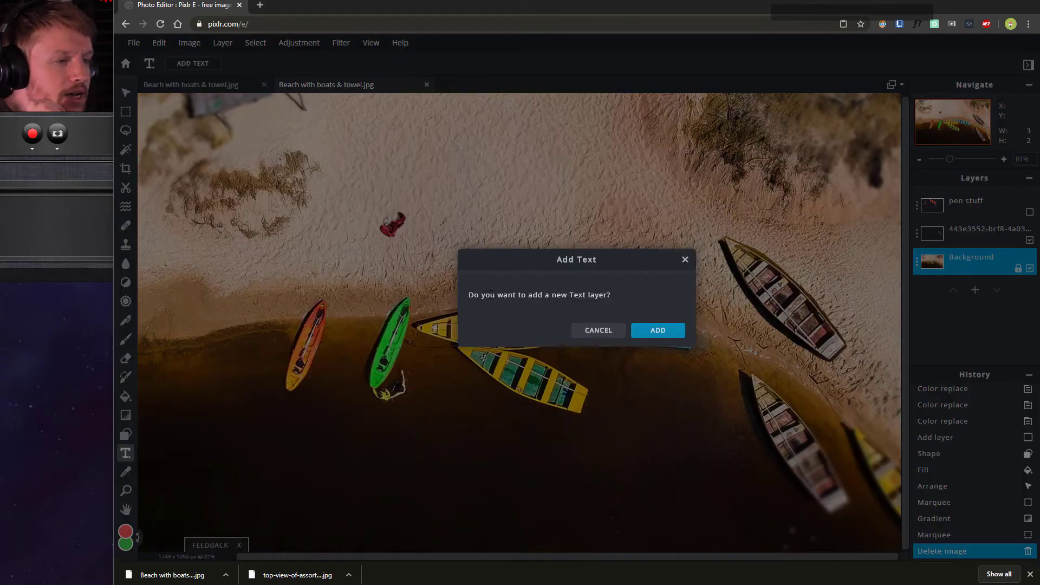
{"action": "left_click", "coordinate": [656, 331]}
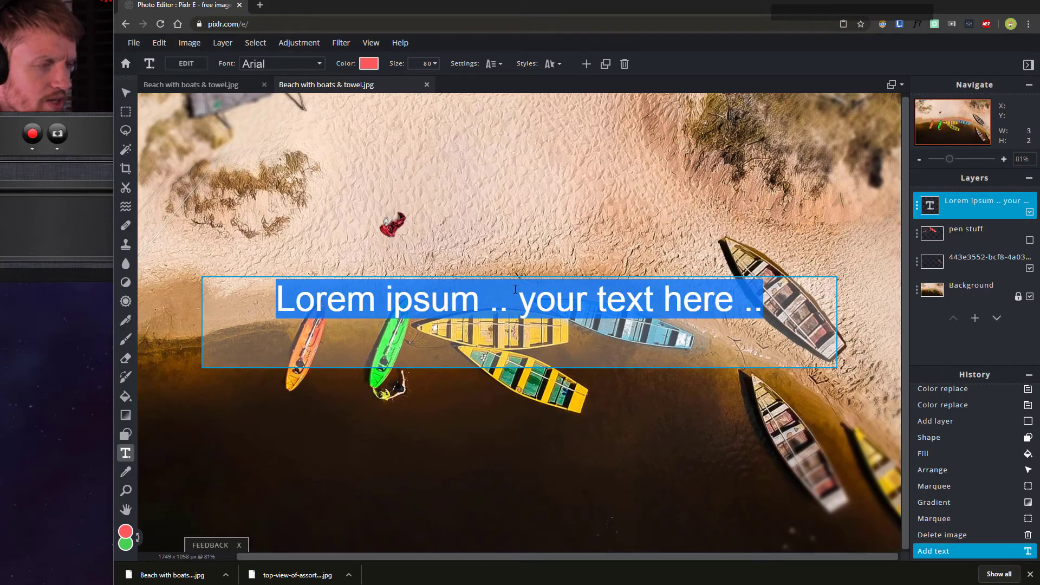
{"action": "key", "text": "shift"}
{"action": "type", "text": "WHATEVER YOU LIKE"}
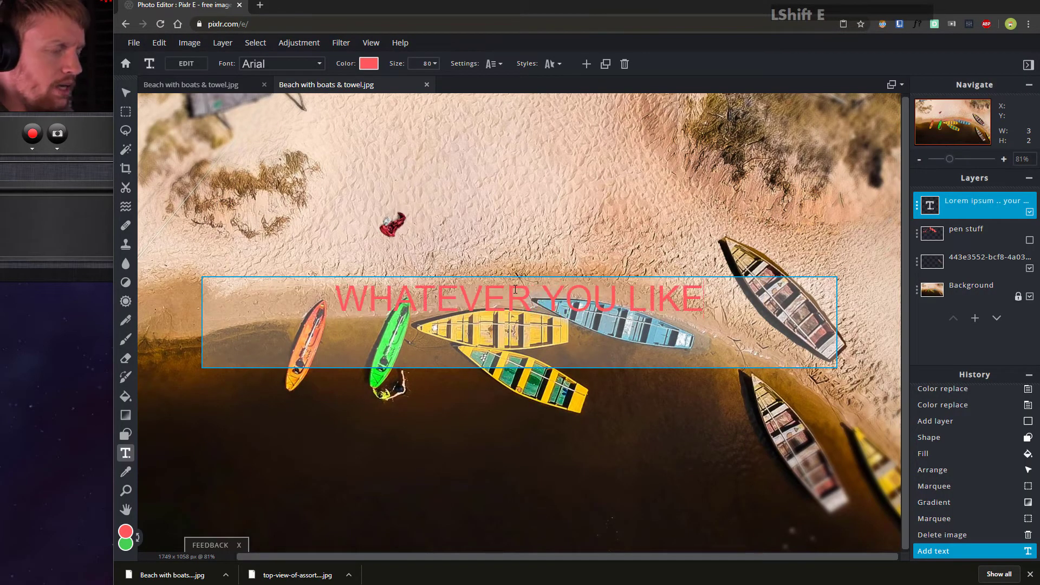
Step: Select the entire "WHATEVER YOU LIKE" text and change its color to a very light gray
{"action": "left_click", "coordinate": [369, 297]}
{"action": "triple_click", "coordinate": [369, 297]}
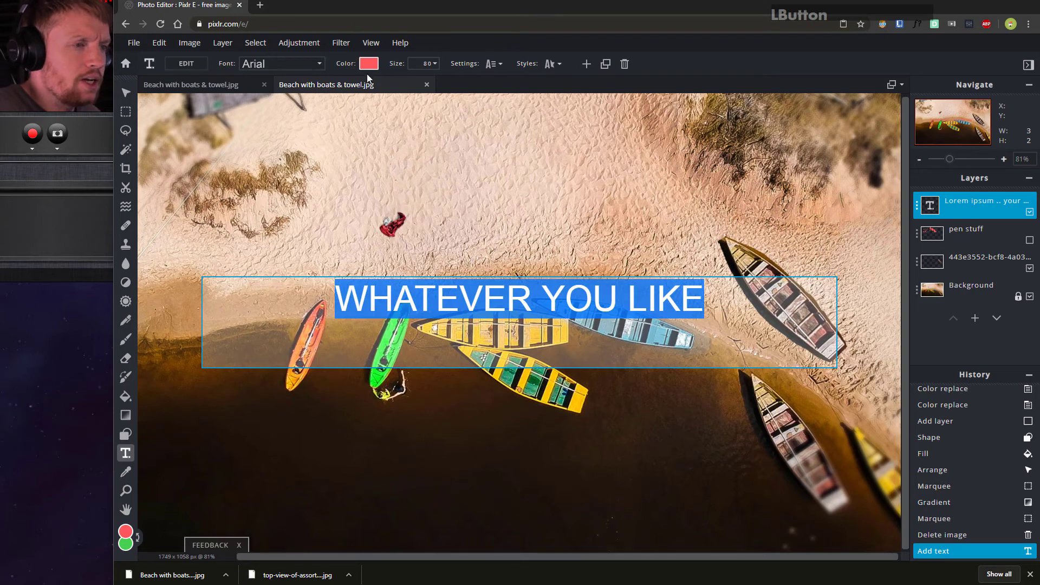
{"action": "left_click", "coordinate": [336, 295]}
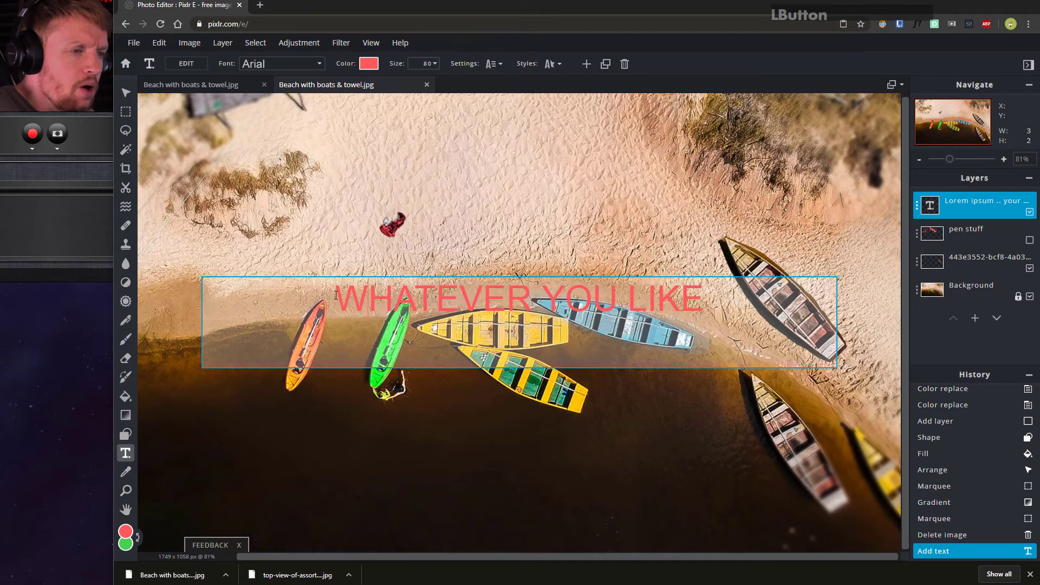
{"action": "left_click_drag", "start_coordinate": [363, 294], "coordinate": [707, 294]}
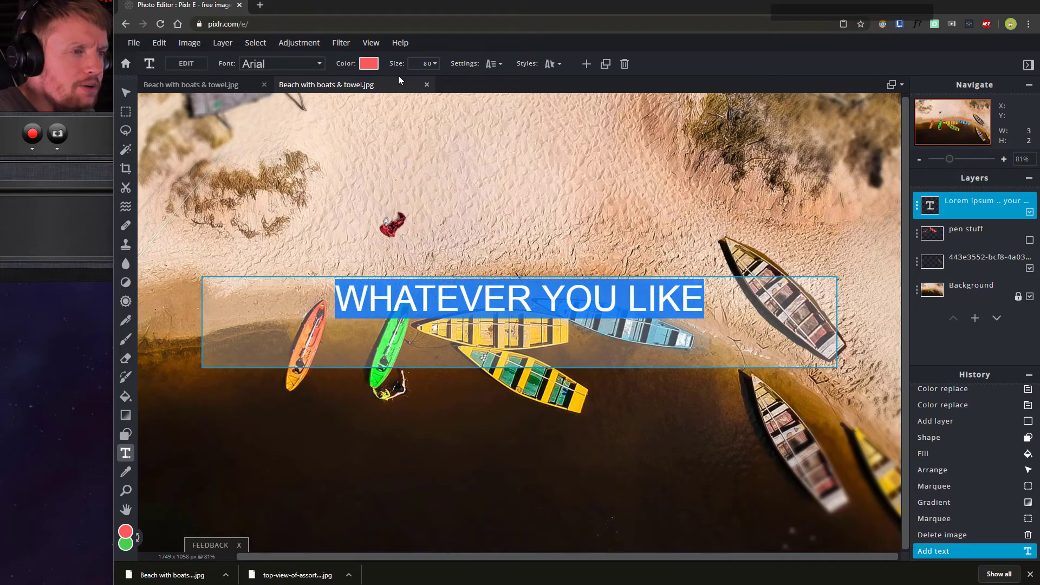
{"action": "left_click", "coordinate": [366, 66]}
{"action": "mouse_move", "coordinate": [551, 274]}
{"action": "left_mouse_down"}
{"action": "mouse_move", "coordinate": [524, 330]}
{"action": "mouse_move", "coordinate": [626, 364]}
{"action": "mouse_move", "coordinate": [438, 214]}
{"action": "left_mouse_up"}
{"action": "left_click", "coordinate": [674, 384]}
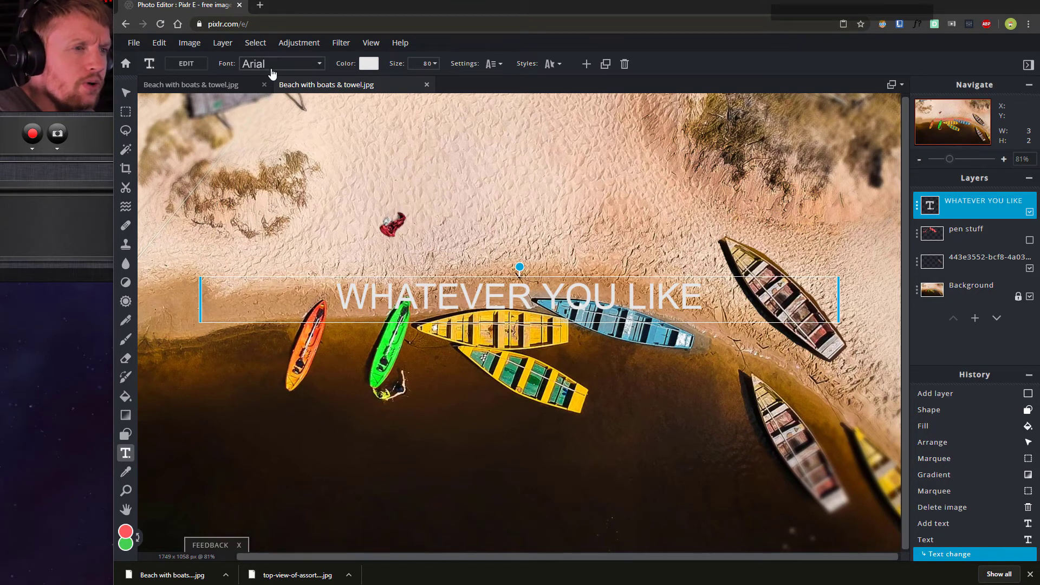
Step: Set the text's font to Beornheard and move it down onto the dark water below the boats
{"action": "left_click", "coordinate": [298, 65]}
{"action": "left_click", "coordinate": [318, 64]}
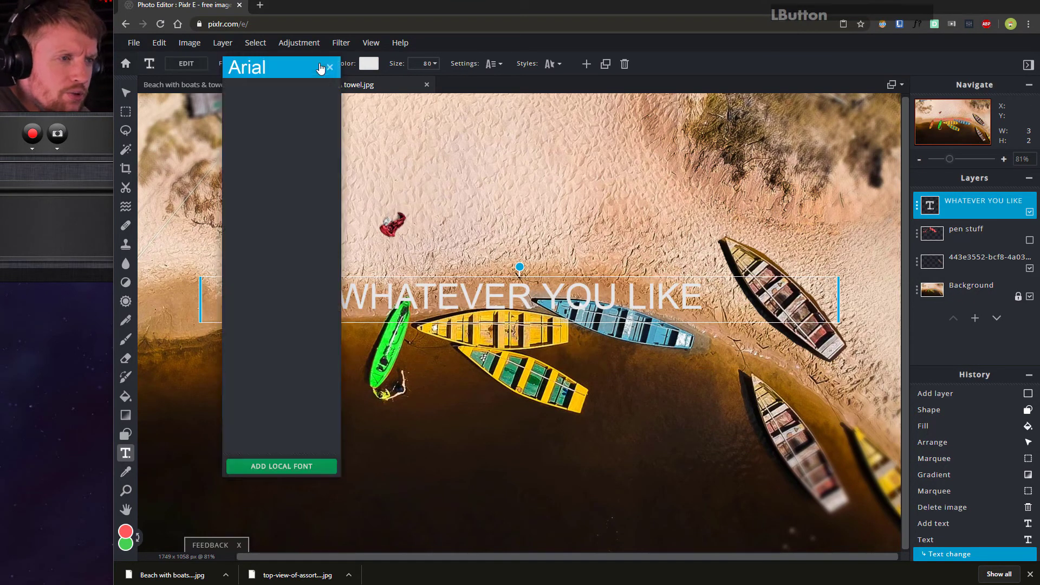
{"action": "scroll", "coordinate": [282, 303], "scroll_direction": "down", "scroll_amount": 6}
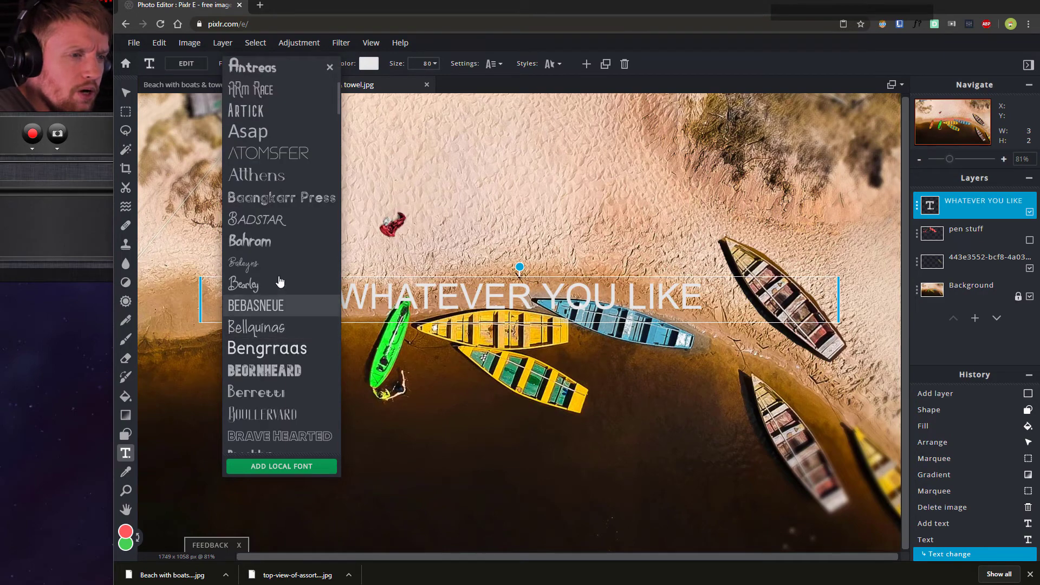
{"action": "left_click", "coordinate": [290, 372]}
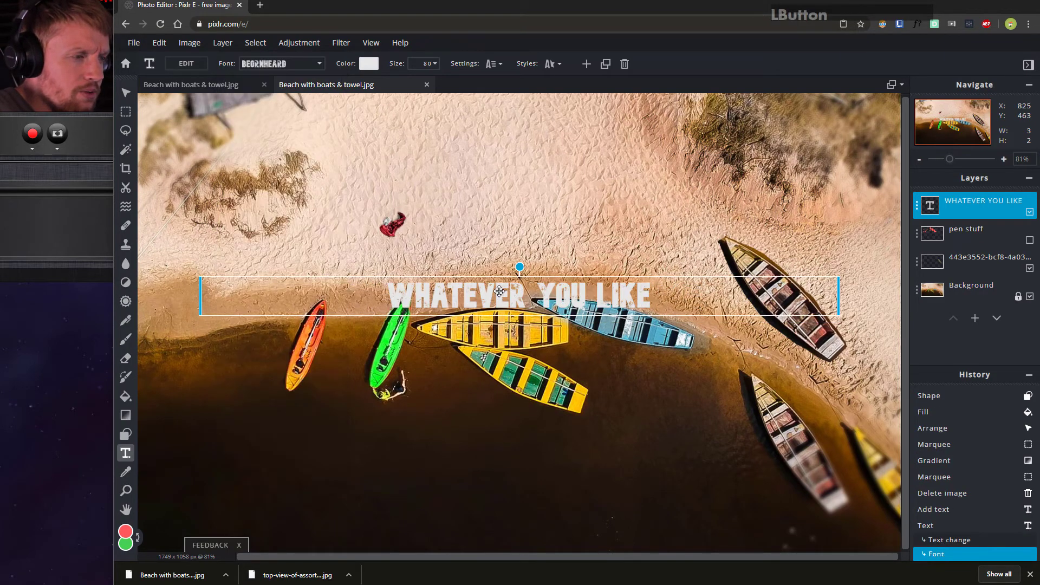
{"action": "left_click_drag", "start_coordinate": [498, 292], "coordinate": [468, 476]}
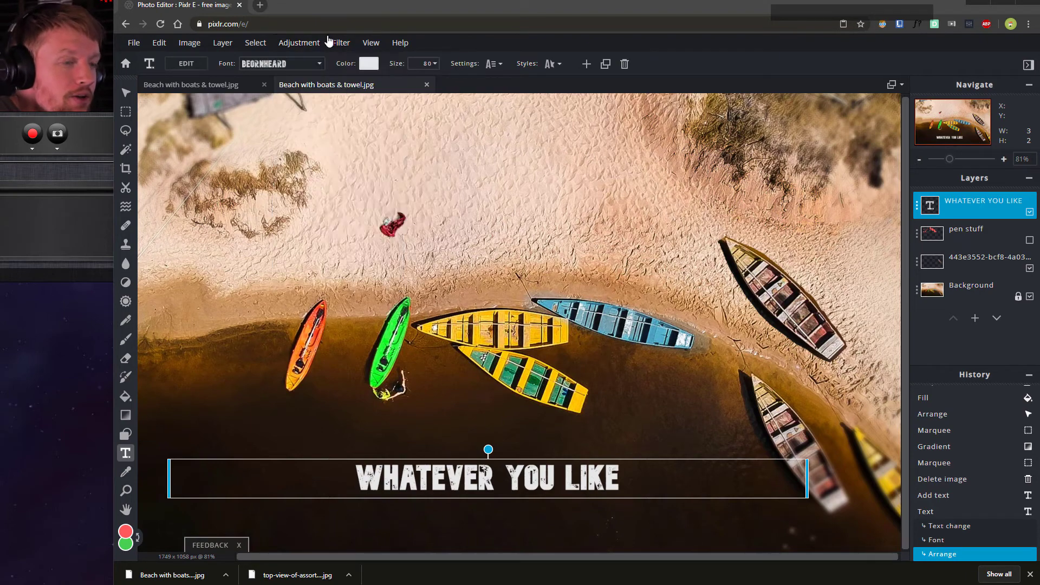
Step: Save the image as the high-quality (90%) JPG "Beach with boats & towel tut done" and close the save dialog
{"action": "mouse_move", "coordinate": [299, 45]}
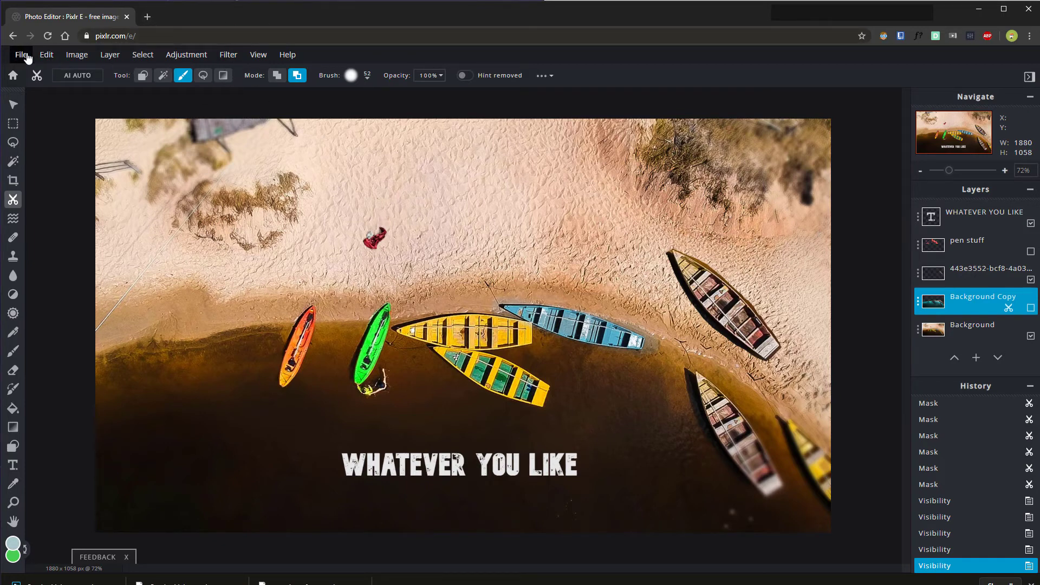
{"action": "left_click", "coordinate": [26, 57]}
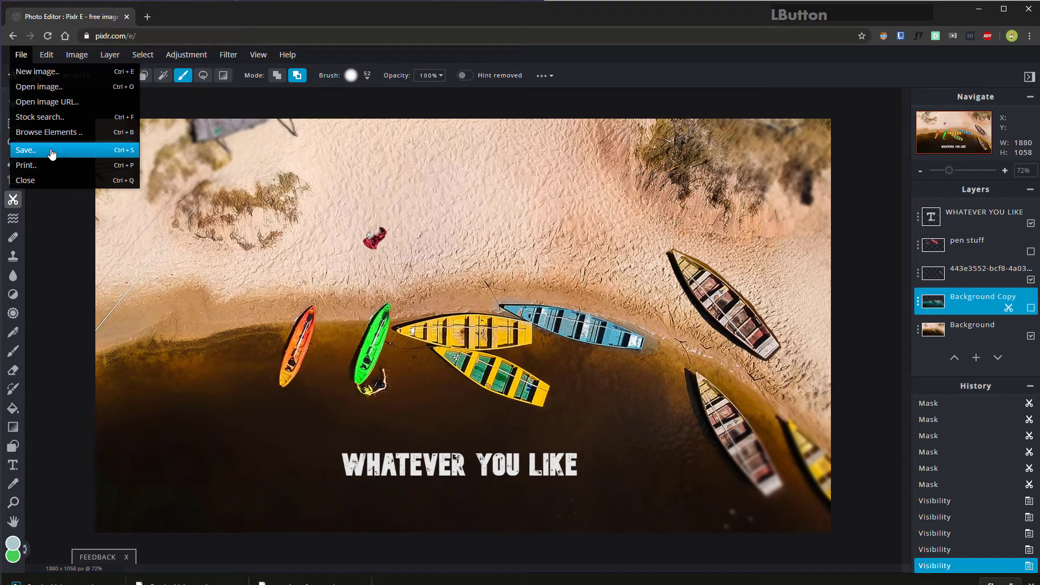
{"action": "left_click", "coordinate": [52, 151]}
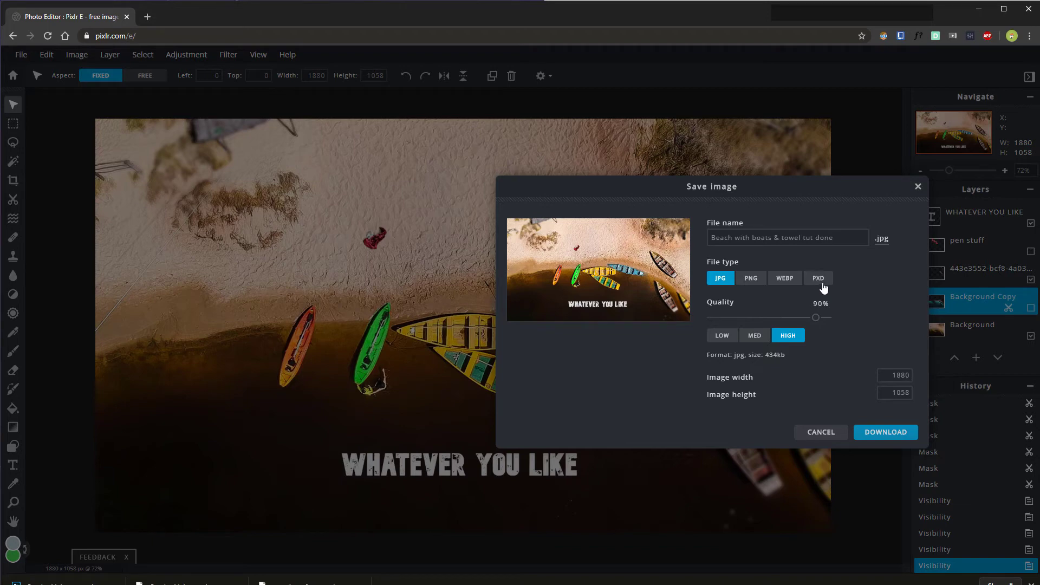
{"action": "left_click", "coordinate": [716, 280]}
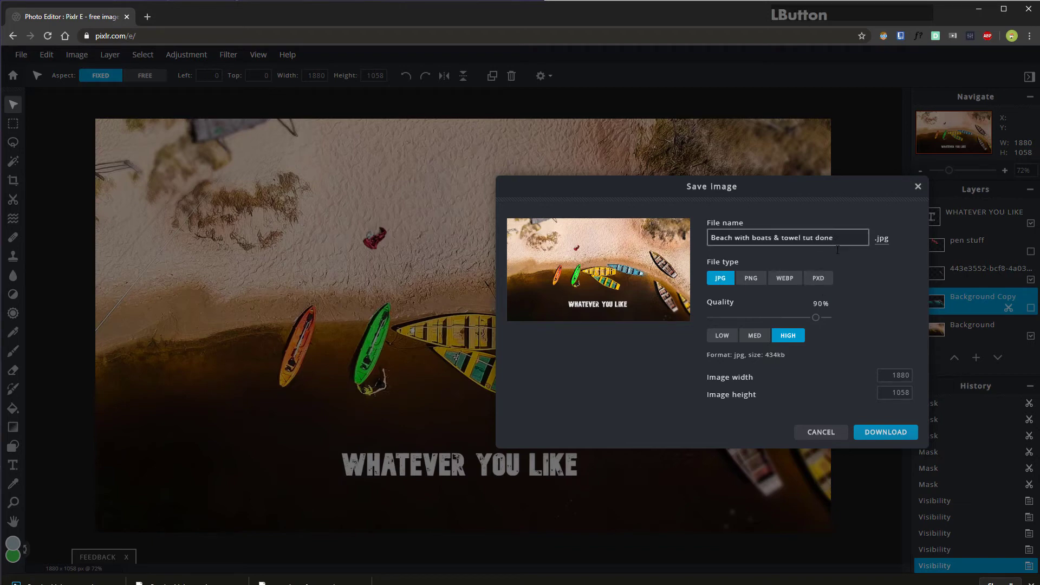
{"action": "left_click", "coordinate": [887, 433]}
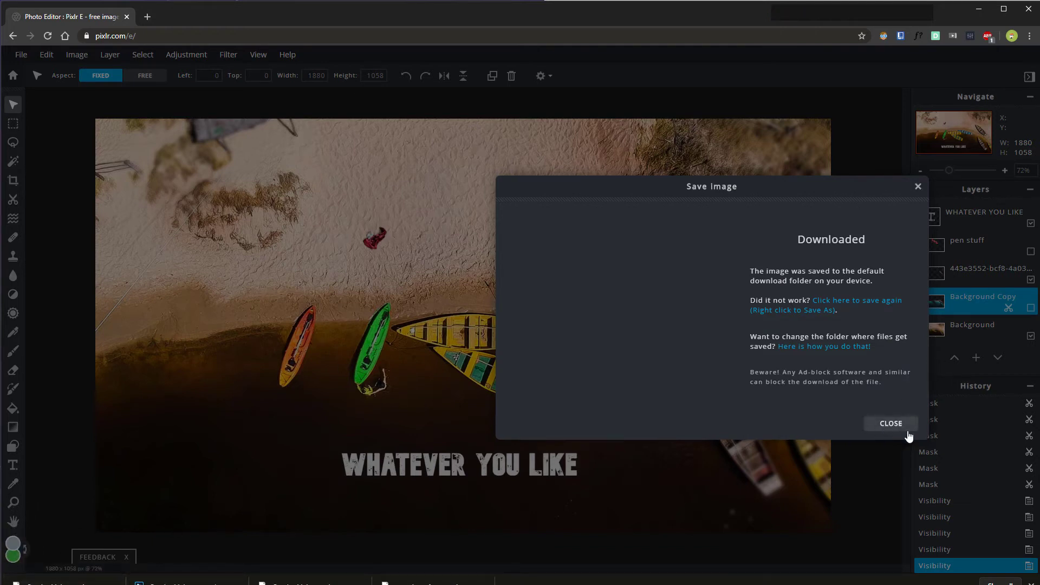
{"action": "left_click", "coordinate": [893, 426]}
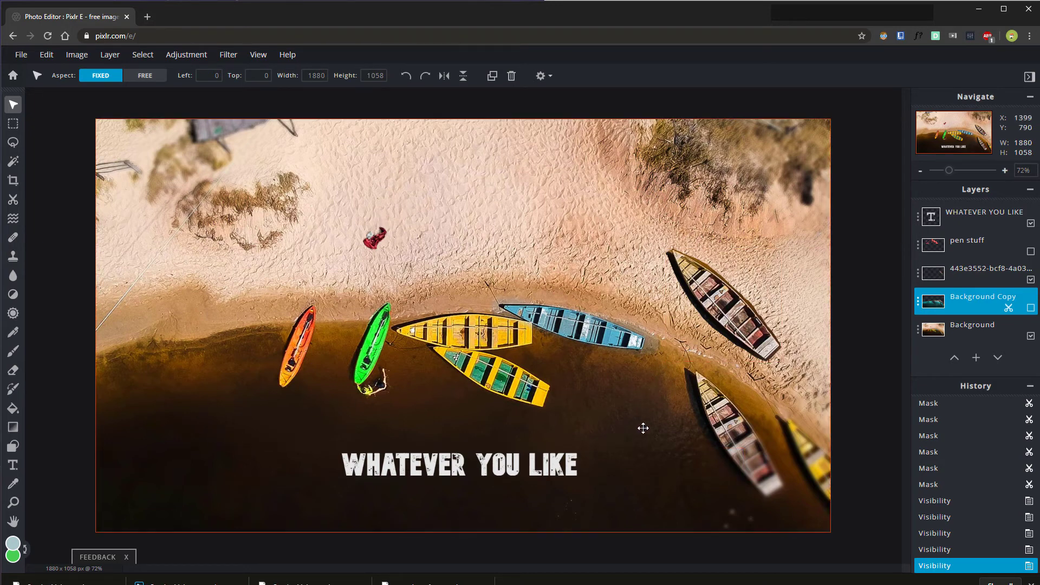
Step: Show the masked Background Copy layer with the turquoise water and delete it
{"action": "left_click", "coordinate": [1029, 308]}
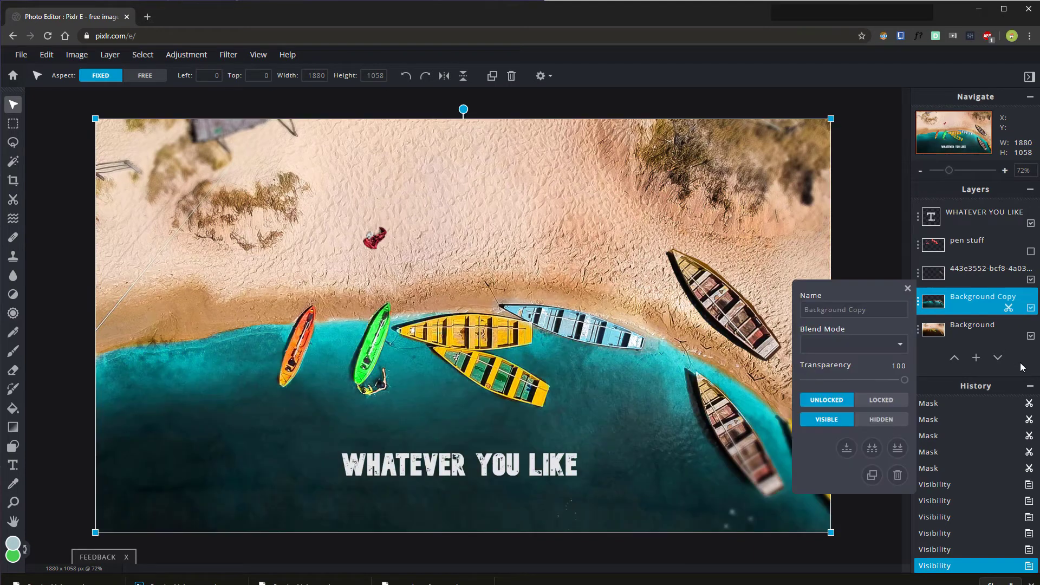
{"action": "left_click", "coordinate": [908, 288]}
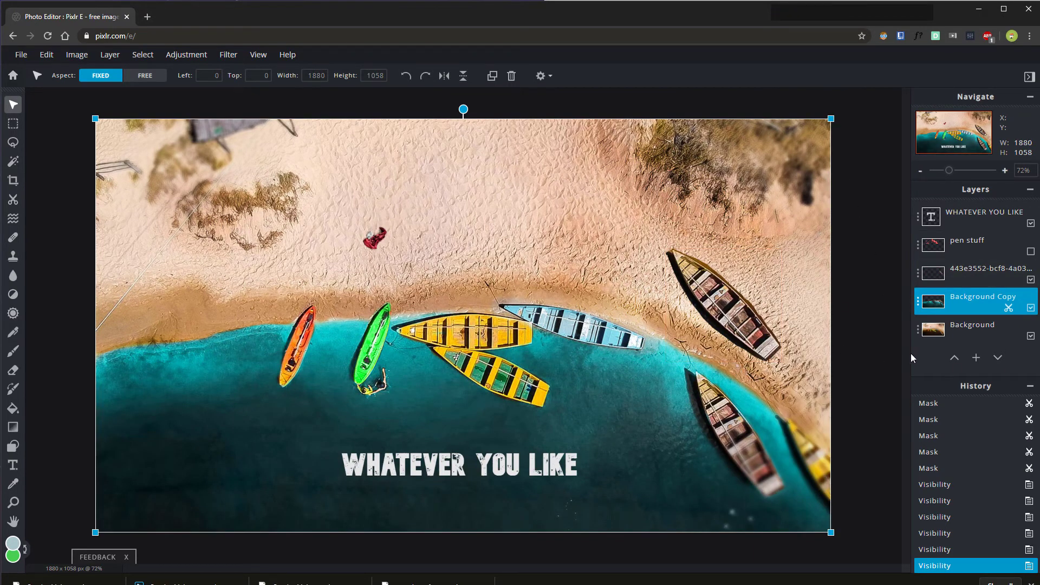
{"action": "left_click", "coordinate": [1009, 308]}
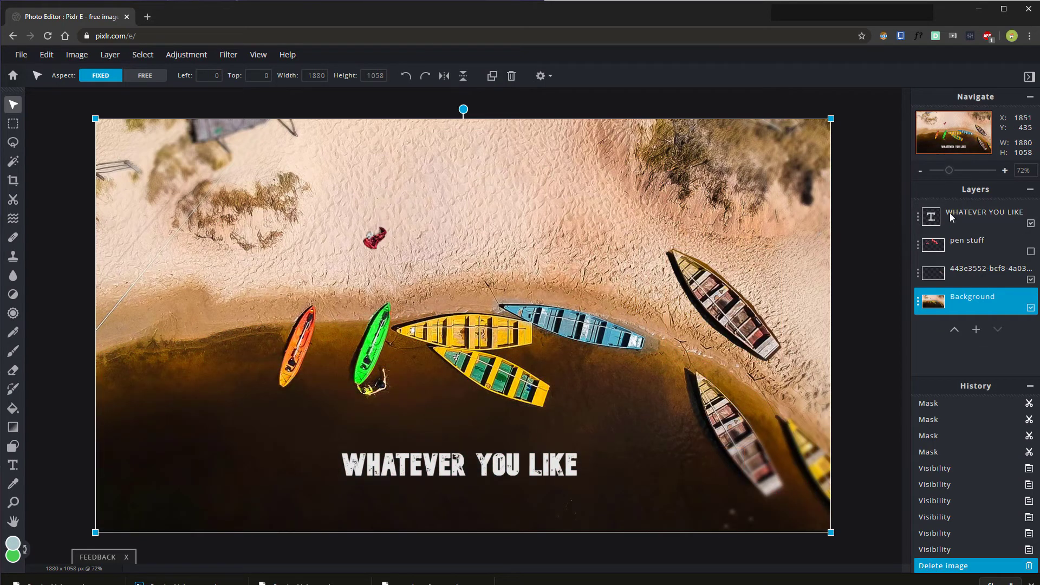
Step: Hide the "WHATEVER YOU LIKE" text layer through its layer settings
{"action": "left_click", "coordinate": [959, 226]}
{"action": "left_click", "coordinate": [918, 218]}
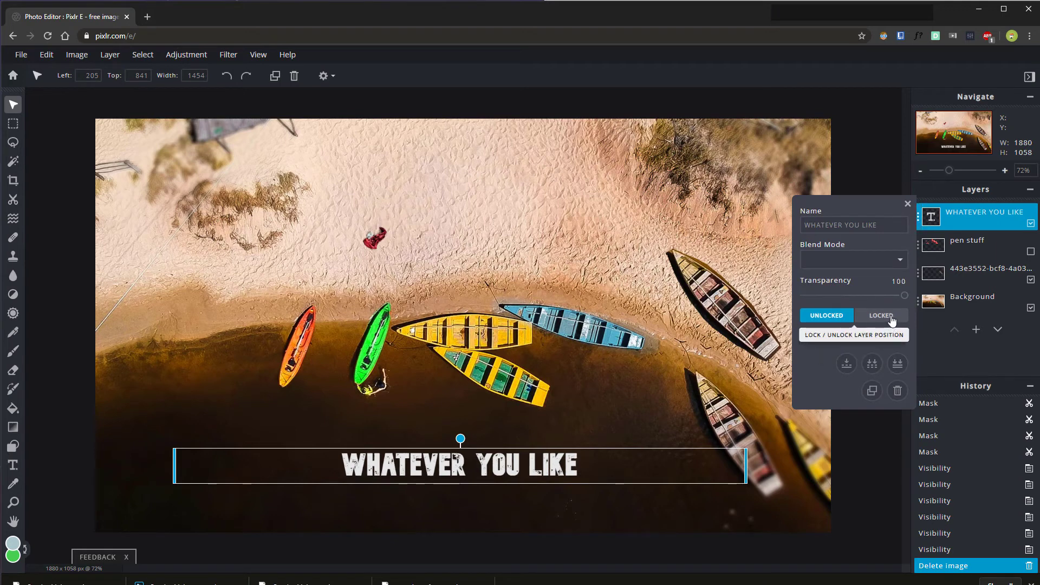
{"action": "left_click", "coordinate": [883, 336]}
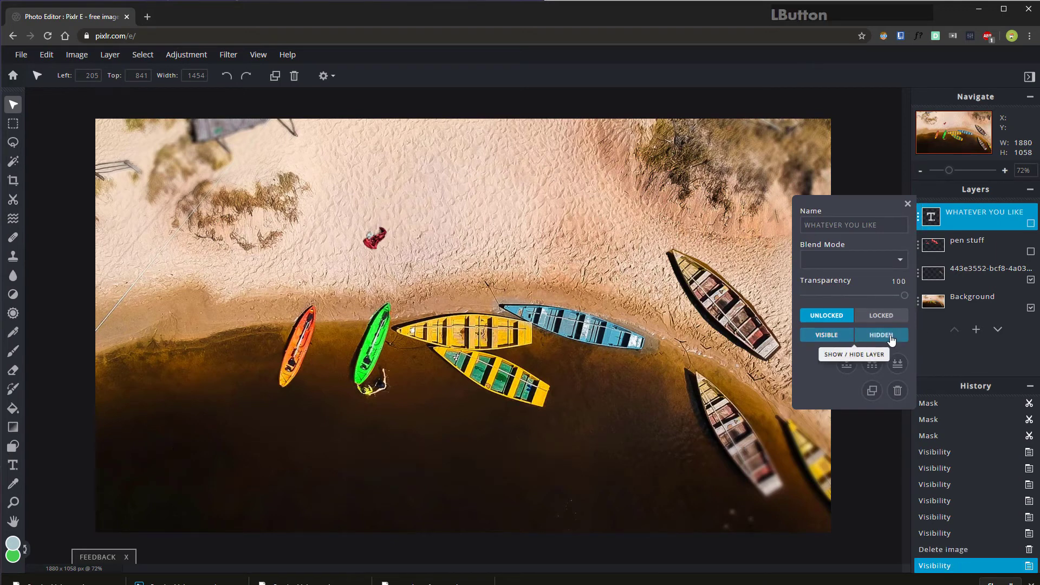
Step: Duplicate the Background layer and hide the original underneath
{"action": "left_click", "coordinate": [973, 308]}
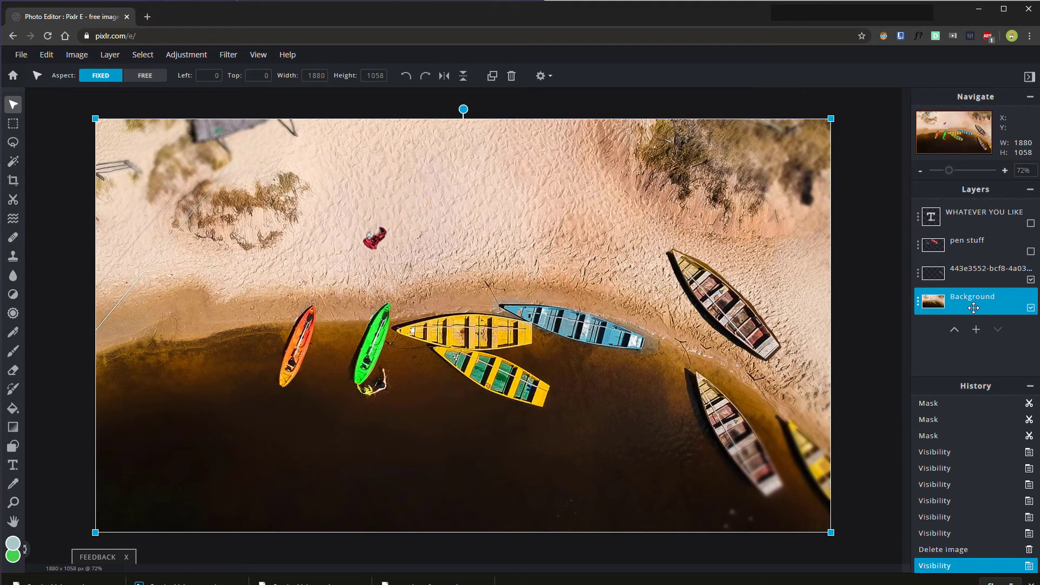
{"action": "right_click", "coordinate": [960, 308]}
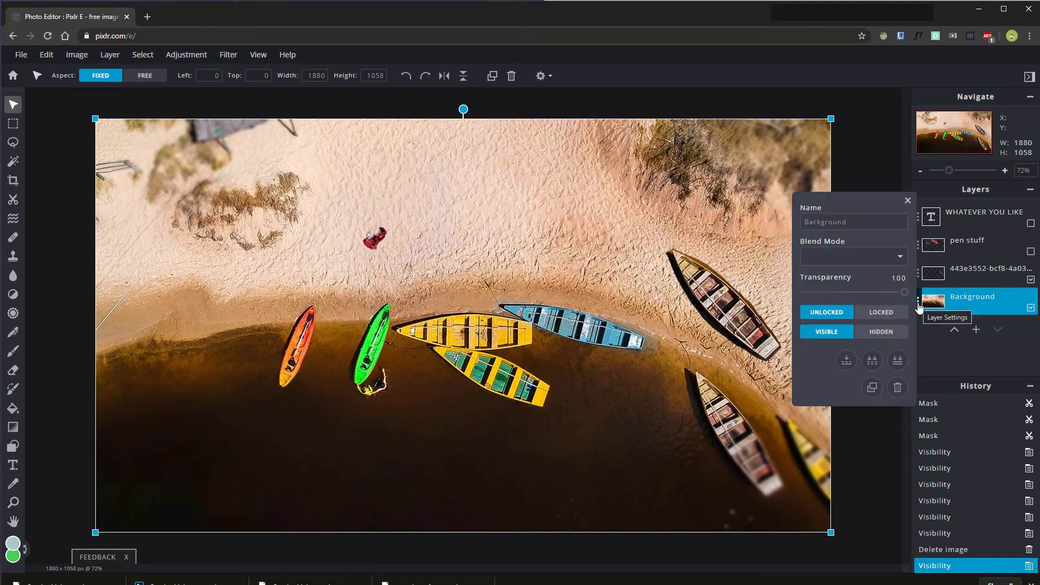
{"action": "left_click", "coordinate": [872, 389]}
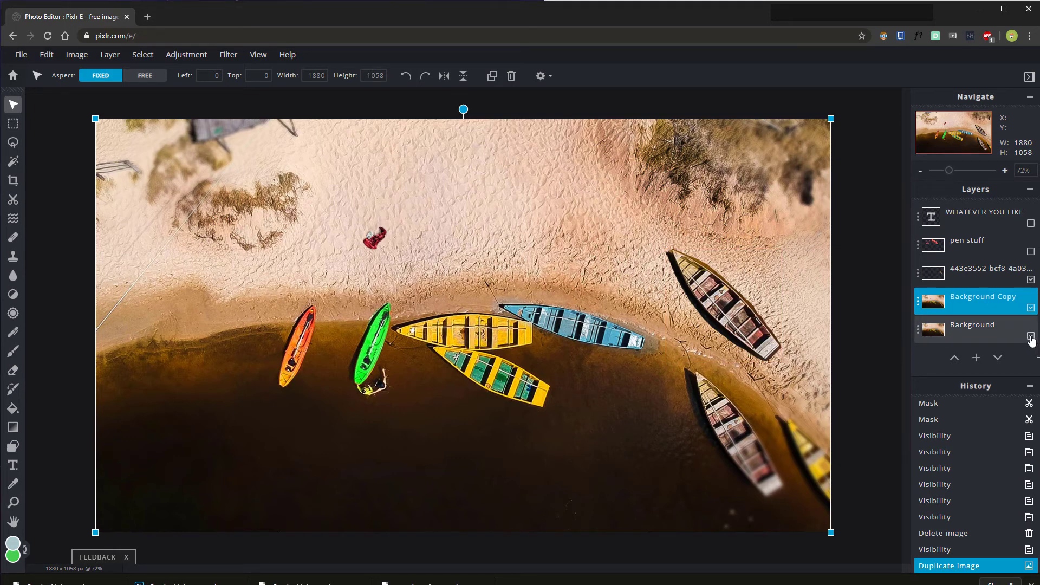
{"action": "left_click", "coordinate": [918, 329]}
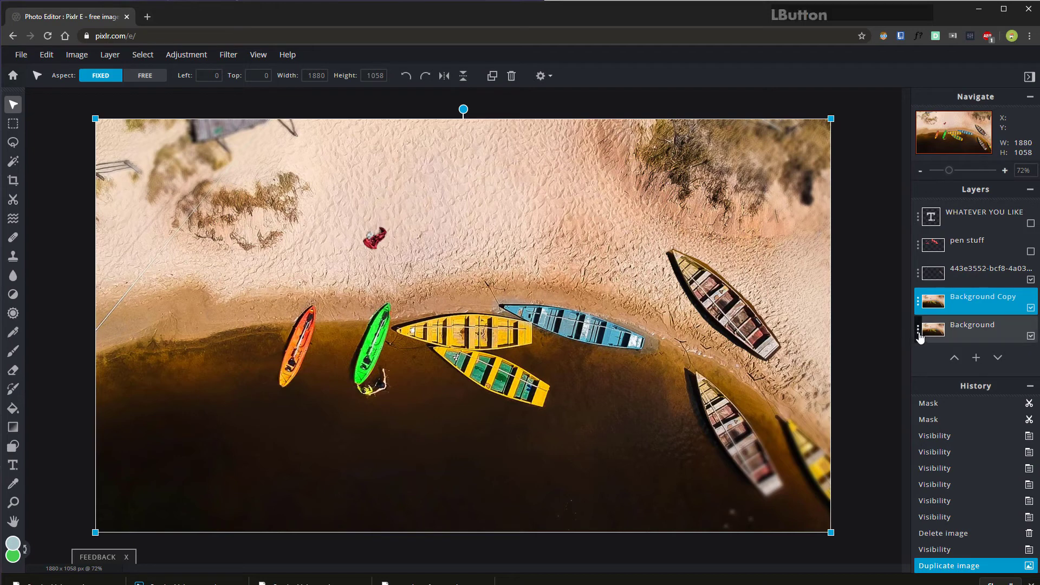
{"action": "left_click", "coordinate": [1018, 333]}
{"action": "left_click", "coordinate": [1031, 337]}
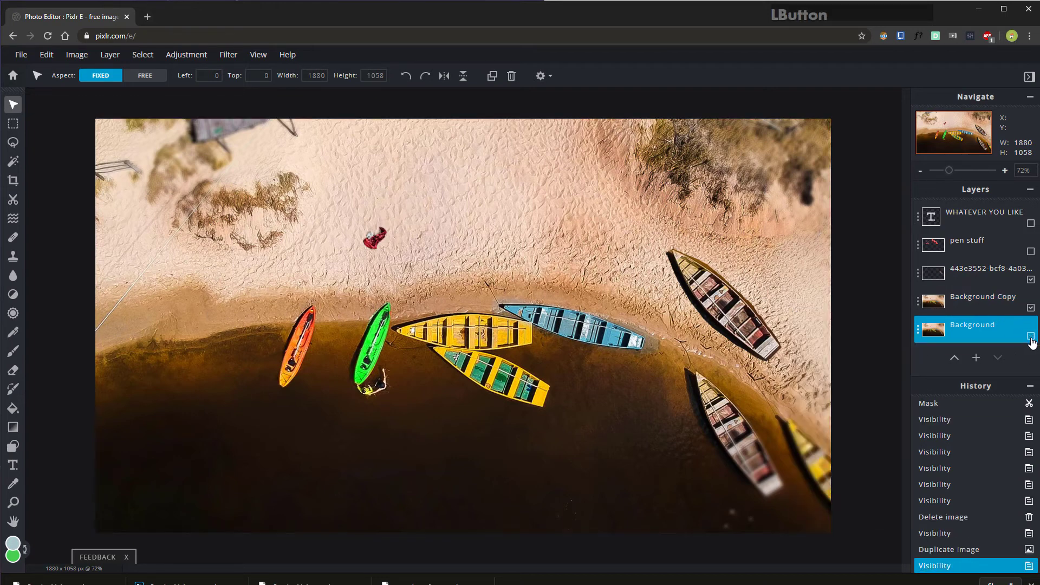
Step: Cut the sand above the shoreline out of Background Copy with the lasso mask in remove mode, and hide the separate boat layer above it
{"action": "left_click", "coordinate": [981, 304]}
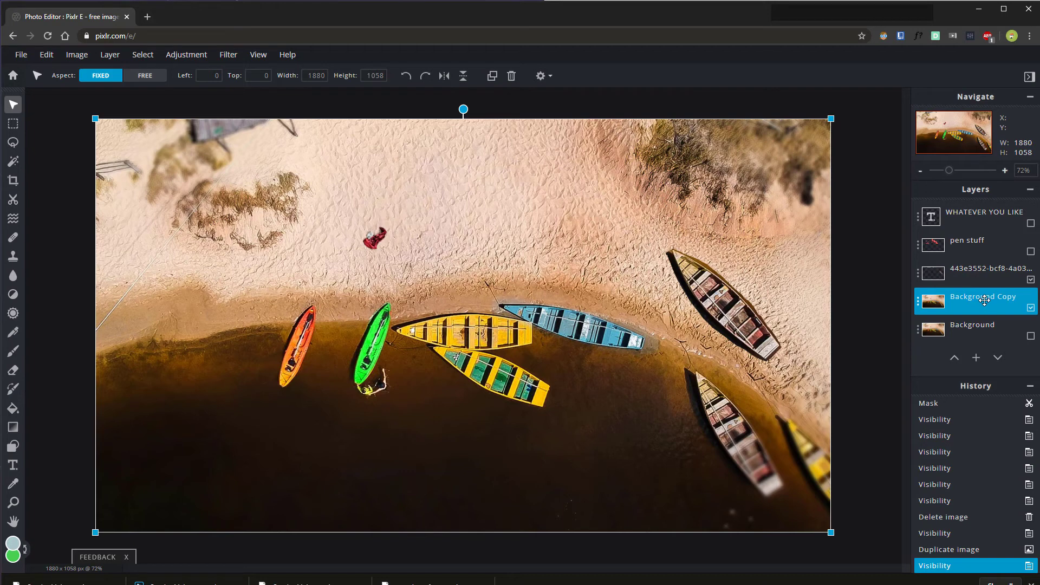
{"action": "left_click", "coordinate": [14, 202]}
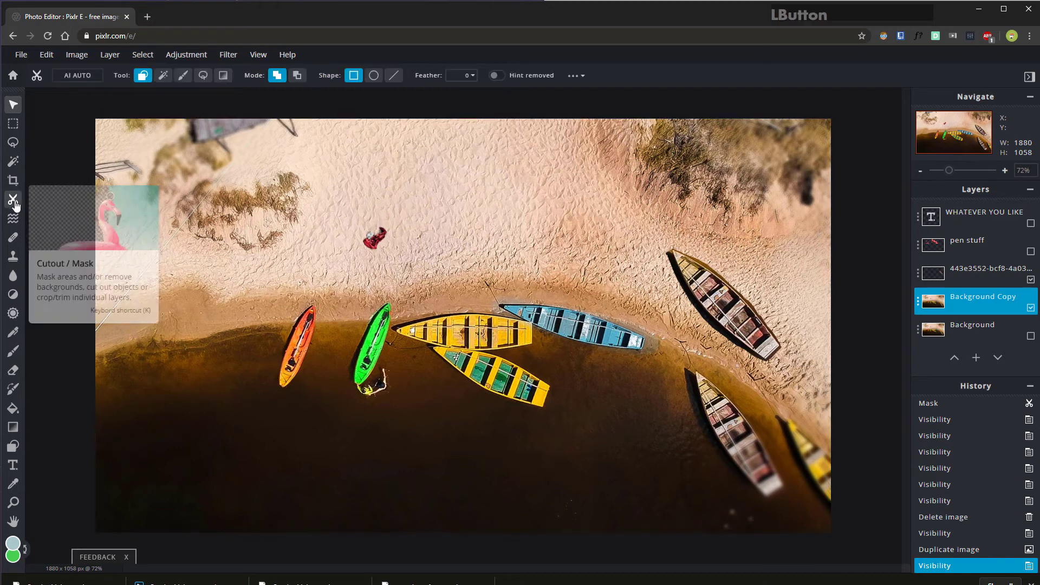
{"action": "left_click", "coordinate": [204, 77]}
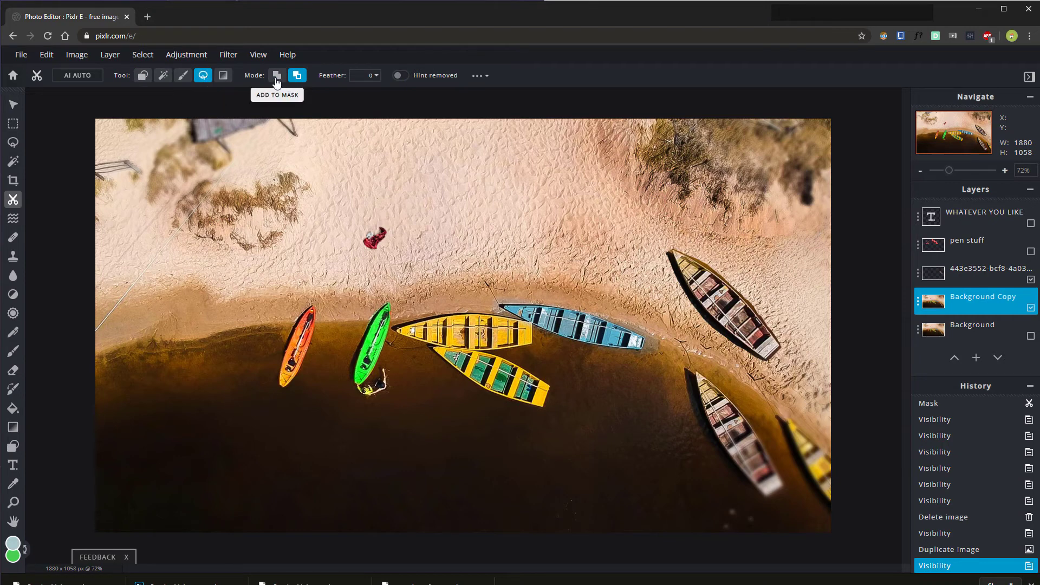
{"action": "left_click", "coordinate": [299, 77]}
{"action": "left_click_drag", "start_coordinate": [85, 118], "coordinate": [103, 108]}
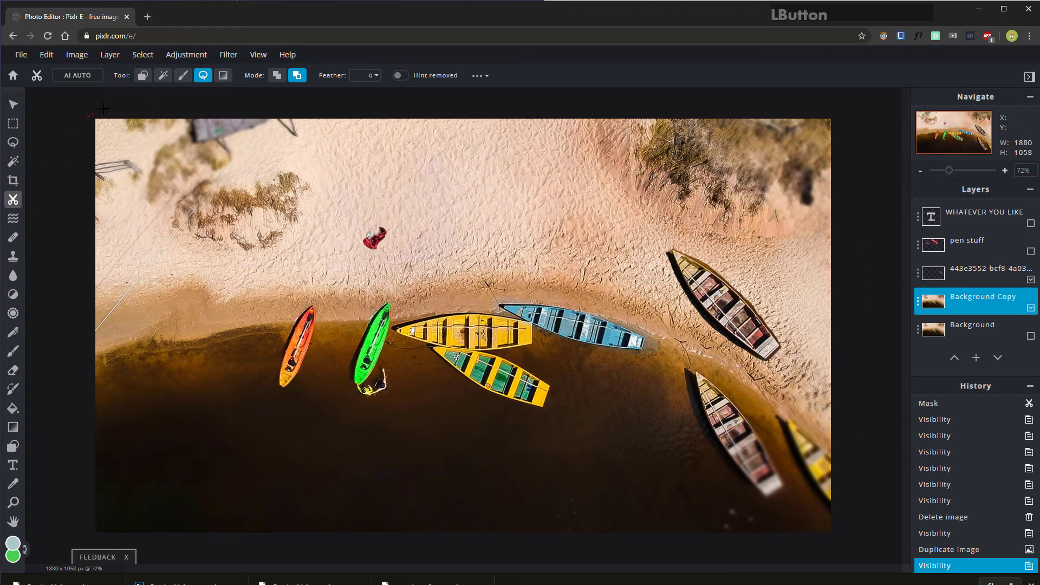
{"action": "left_click_drag", "start_coordinate": [180, 99], "coordinate": [276, 93]}
{"action": "left_click_drag", "start_coordinate": [833, 445], "coordinate": [797, 412]}
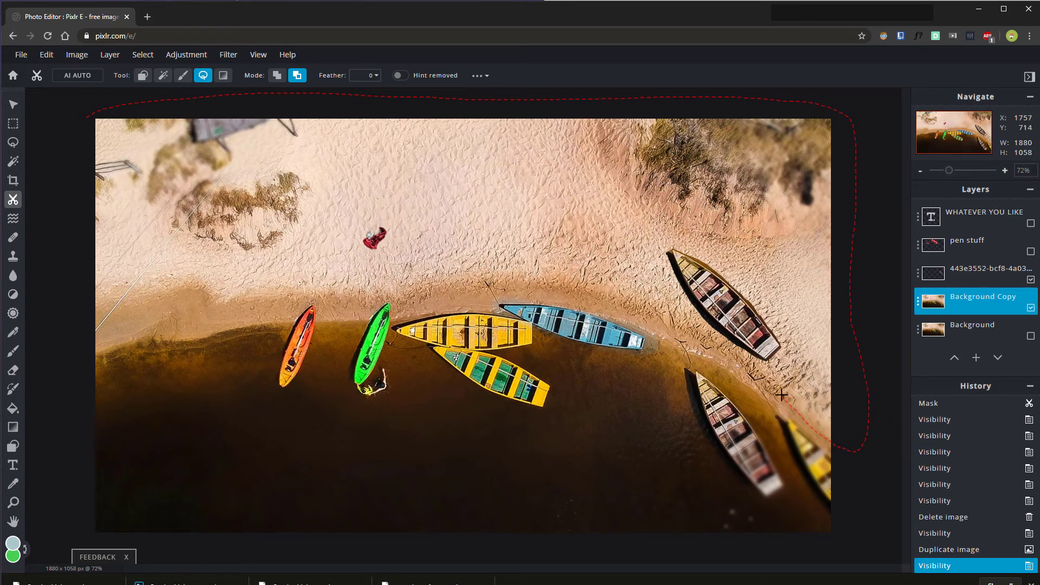
{"action": "left_click_drag", "start_coordinate": [760, 378], "coordinate": [733, 359]}
{"action": "left_click_drag", "start_coordinate": [477, 296], "coordinate": [376, 299]}
{"action": "left_click_drag", "start_coordinate": [231, 316], "coordinate": [113, 333]}
{"action": "left_click_drag", "start_coordinate": [83, 119], "coordinate": [89, 119]}
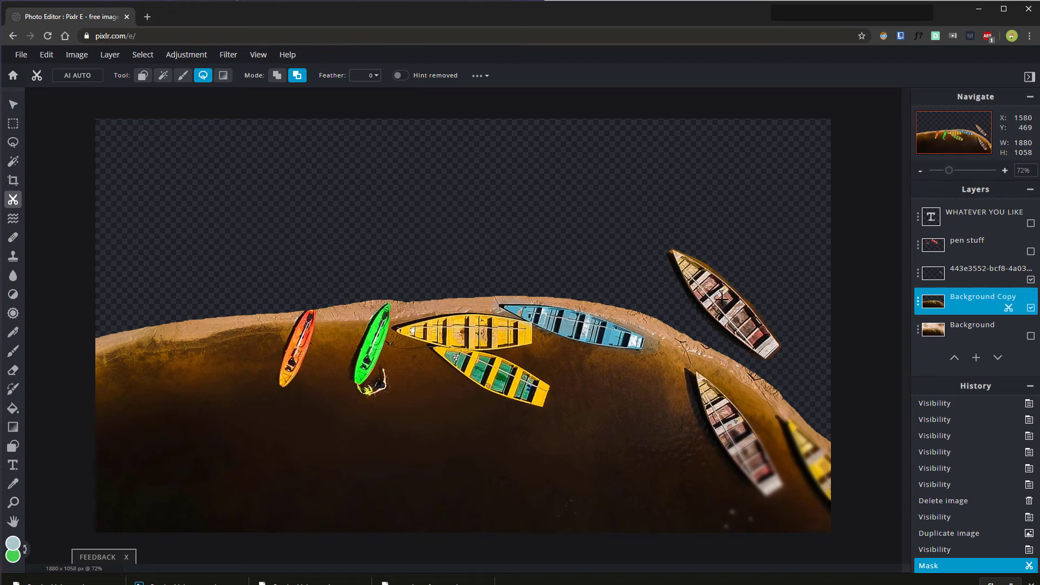
{"action": "left_click", "coordinate": [1030, 280]}
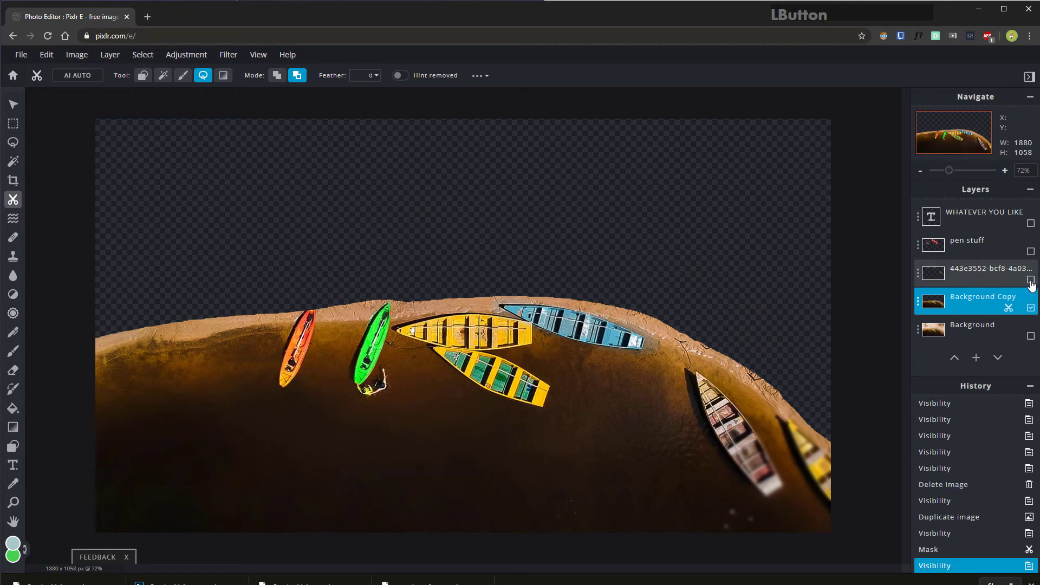
Step: Show the separate boat layer and the original Background layer again, and make Background Copy the active layer
{"action": "left_click", "coordinate": [1030, 280]}
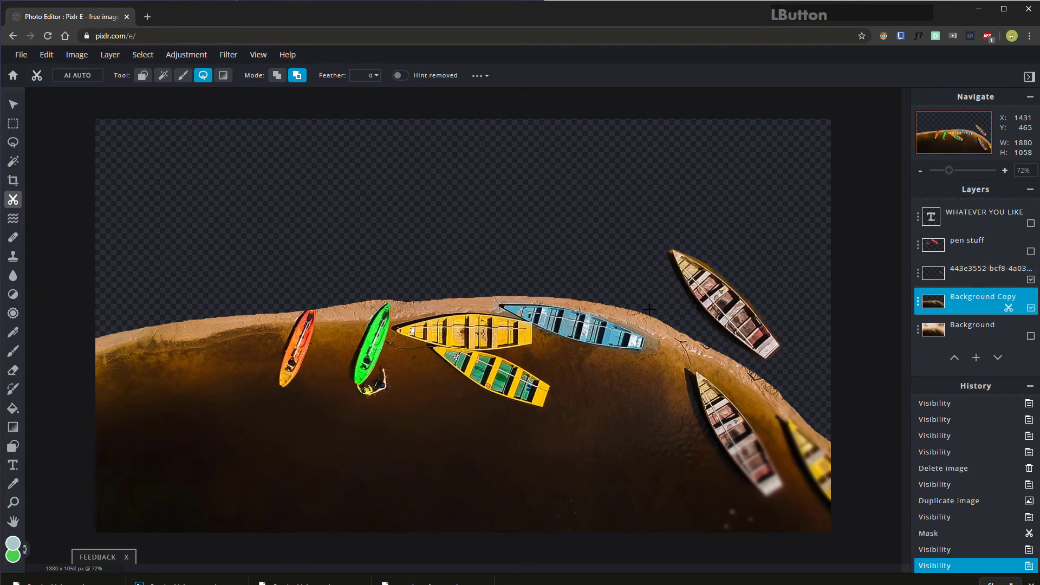
{"action": "left_click", "coordinate": [1031, 336]}
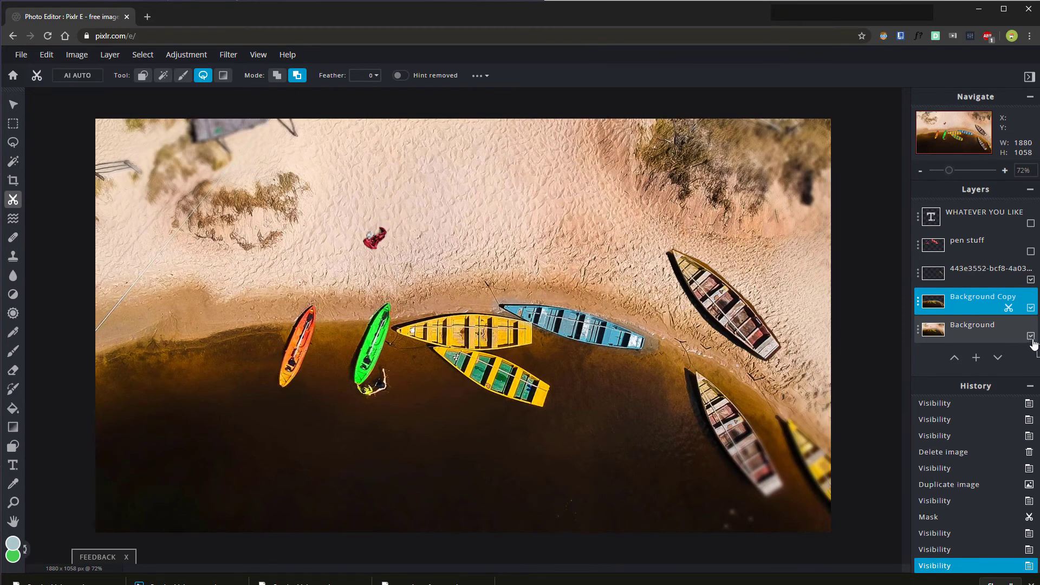
{"action": "left_click", "coordinate": [996, 334]}
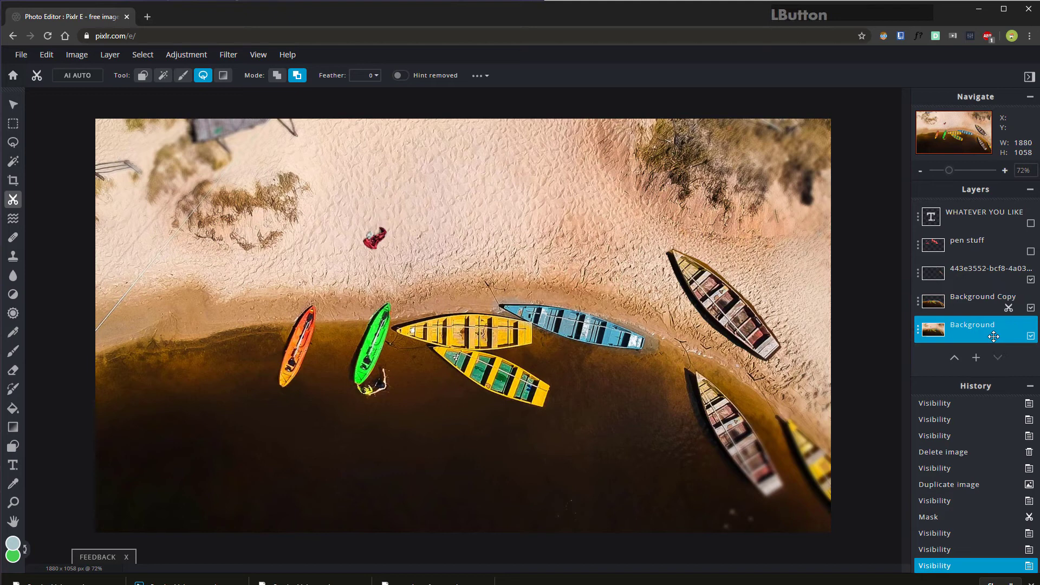
{"action": "left_click", "coordinate": [969, 309]}
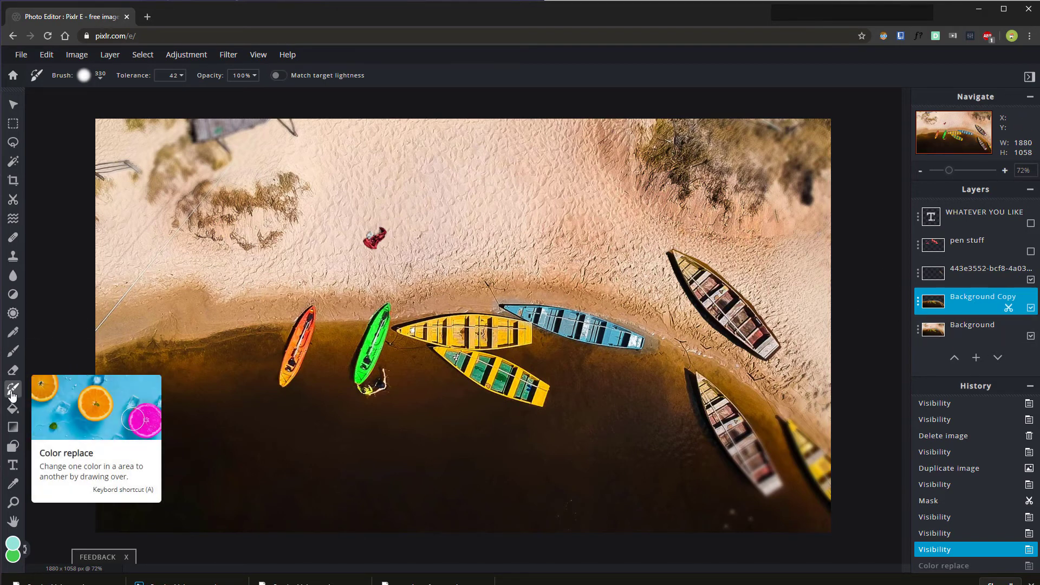
Step: Recolour the water on Background Copy with Color replace using #94E6DB and a 370 px brush
{"action": "left_click", "coordinate": [11, 394]}
{"action": "left_click", "coordinate": [13, 546]}
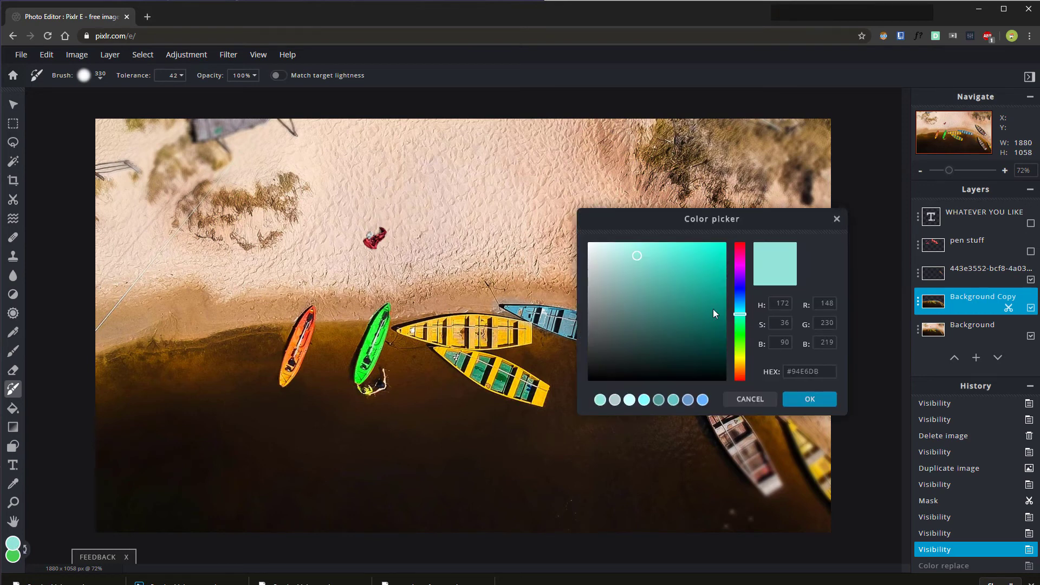
{"action": "left_click", "coordinate": [809, 399]}
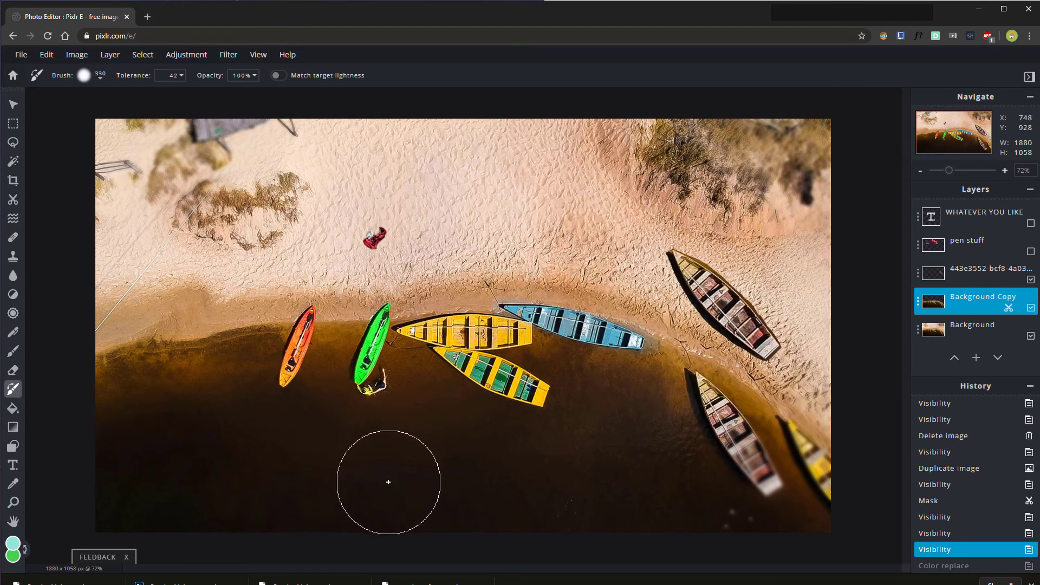
{"action": "key", "text": "bracketright"}
{"action": "key", "text": "bracketright"}
{"action": "key", "text": "bracketright"}
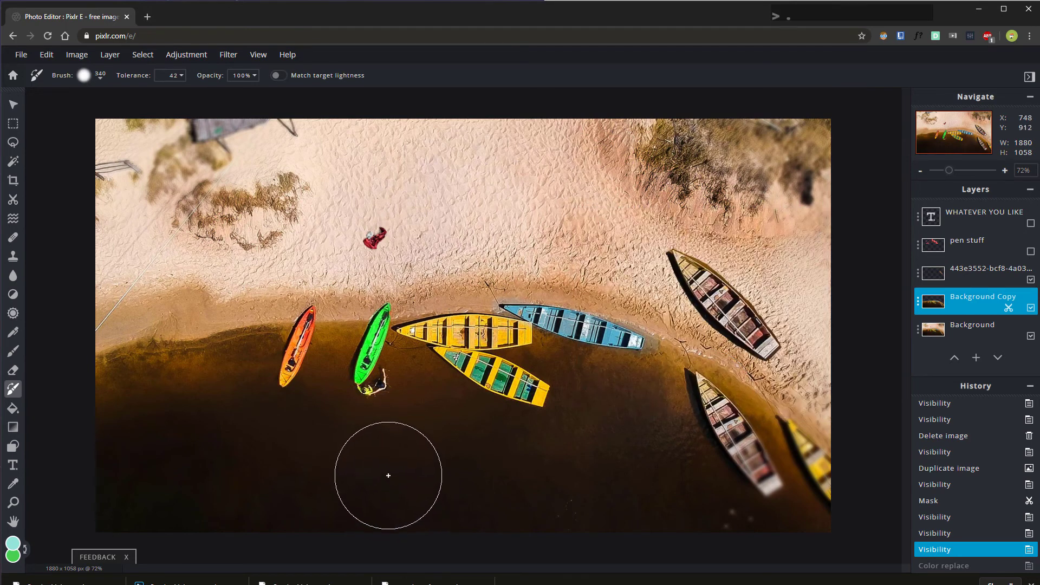
{"action": "key", "text": "bracketright"}
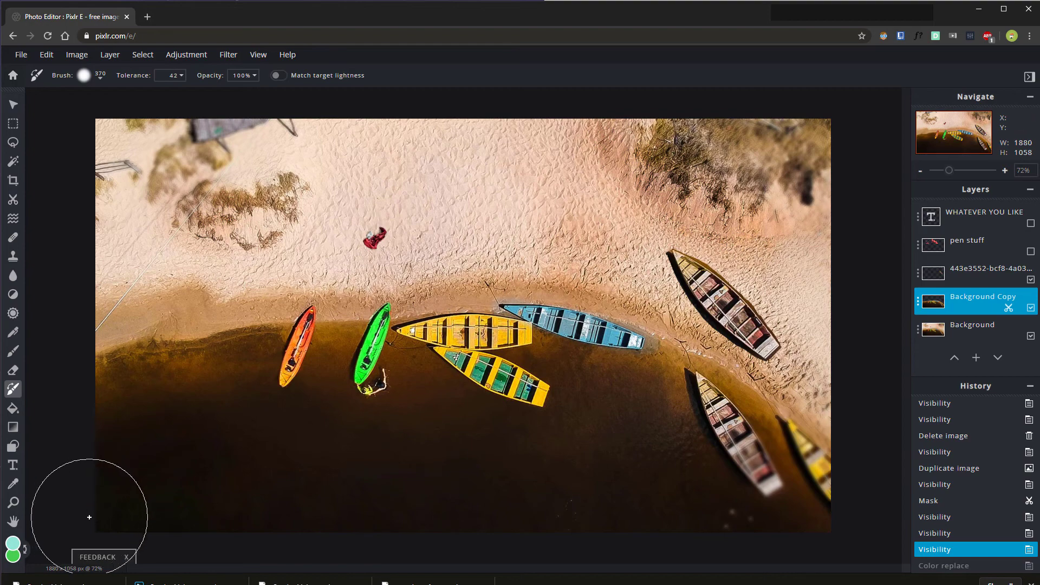
{"action": "mouse_move", "coordinate": [105, 516]}
{"action": "left_mouse_down"}
{"action": "mouse_move", "coordinate": [274, 487]}
{"action": "mouse_move", "coordinate": [440, 482]}
{"action": "mouse_move", "coordinate": [797, 524]}
{"action": "mouse_move", "coordinate": [768, 513]}
{"action": "mouse_move", "coordinate": [739, 456]}
{"action": "mouse_move", "coordinate": [674, 404]}
{"action": "mouse_move", "coordinate": [566, 383]}
{"action": "mouse_move", "coordinate": [429, 387]}
{"action": "mouse_move", "coordinate": [92, 434]}
{"action": "mouse_move", "coordinate": [198, 397]}
{"action": "mouse_move", "coordinate": [323, 374]}
{"action": "mouse_move", "coordinate": [343, 326]}
{"action": "mouse_move", "coordinate": [342, 355]}
{"action": "mouse_move", "coordinate": [302, 396]}
{"action": "mouse_move", "coordinate": [379, 386]}
{"action": "mouse_move", "coordinate": [439, 395]}
{"action": "mouse_move", "coordinate": [451, 382]}
{"action": "mouse_move", "coordinate": [372, 378]}
{"action": "mouse_move", "coordinate": [320, 346]}
{"action": "mouse_move", "coordinate": [332, 336]}
{"action": "mouse_move", "coordinate": [336, 292]}
{"action": "left_mouse_up"}
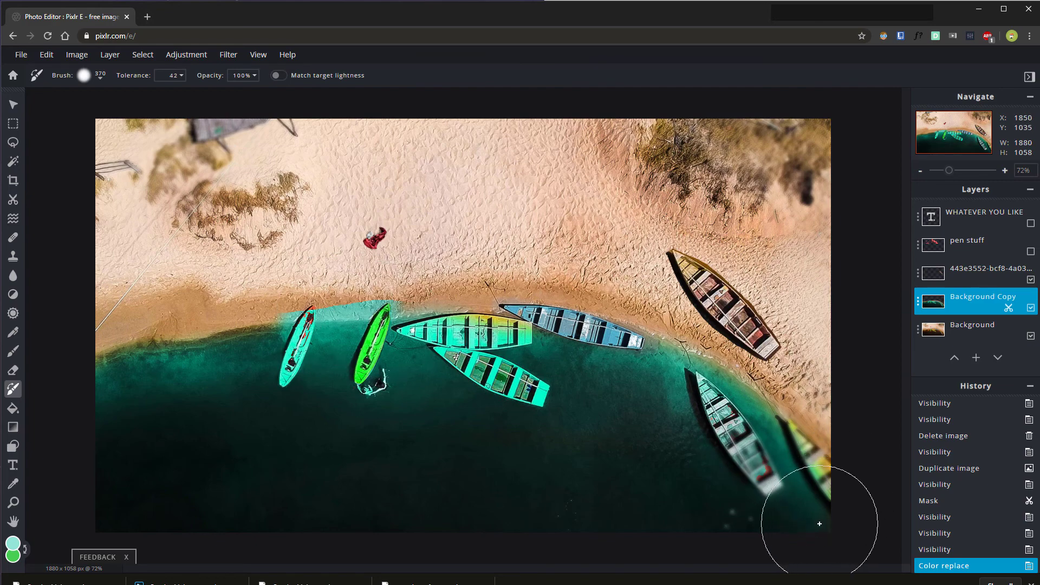
{"action": "left_click", "coordinate": [830, 524]}
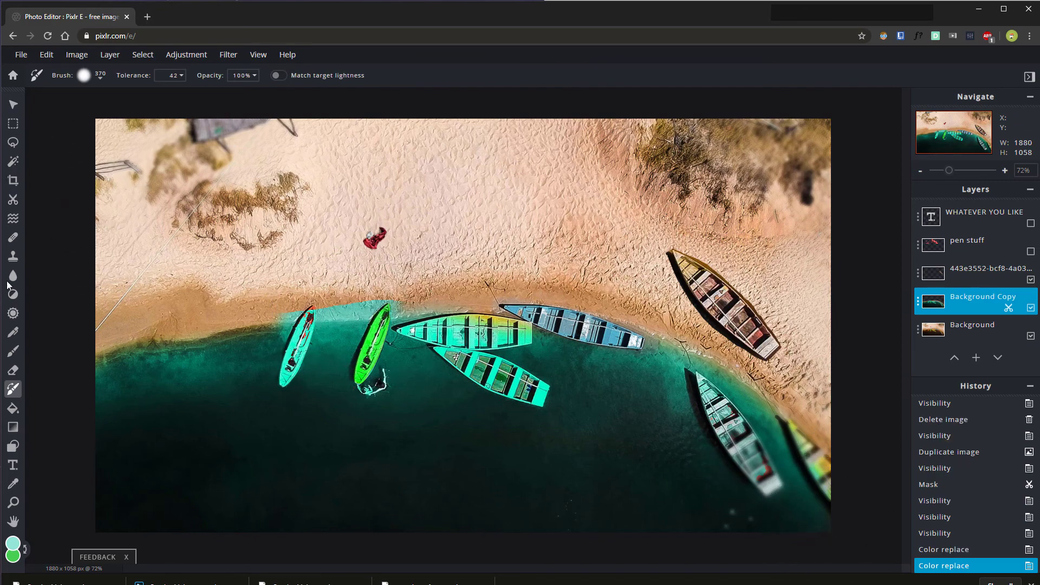
Step: Remove the turquoise tint from the sand between the two kayaks with an 80 px draw mask in remove mode
{"action": "left_click", "coordinate": [15, 204]}
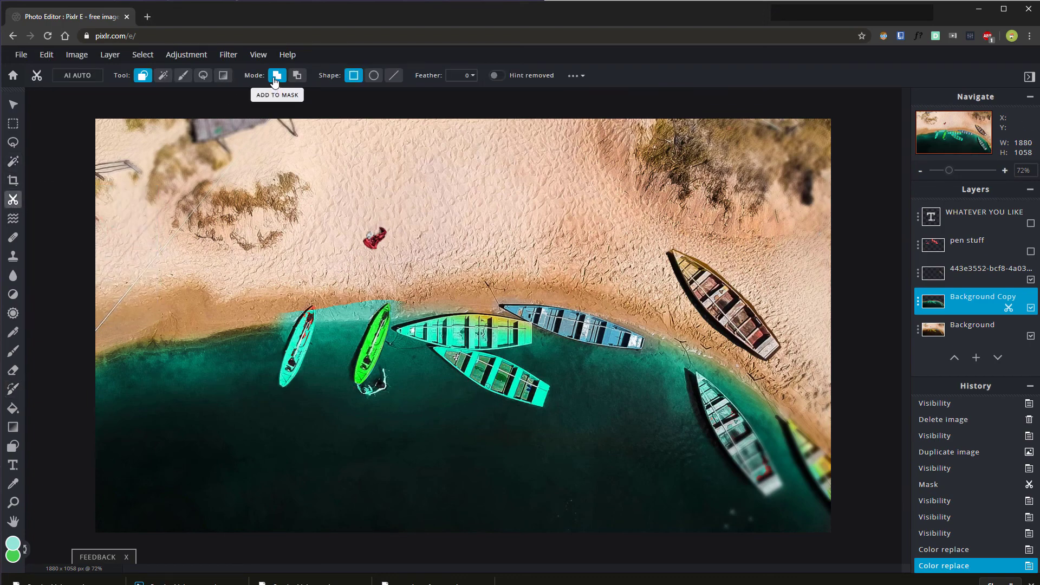
{"action": "left_click", "coordinate": [183, 80]}
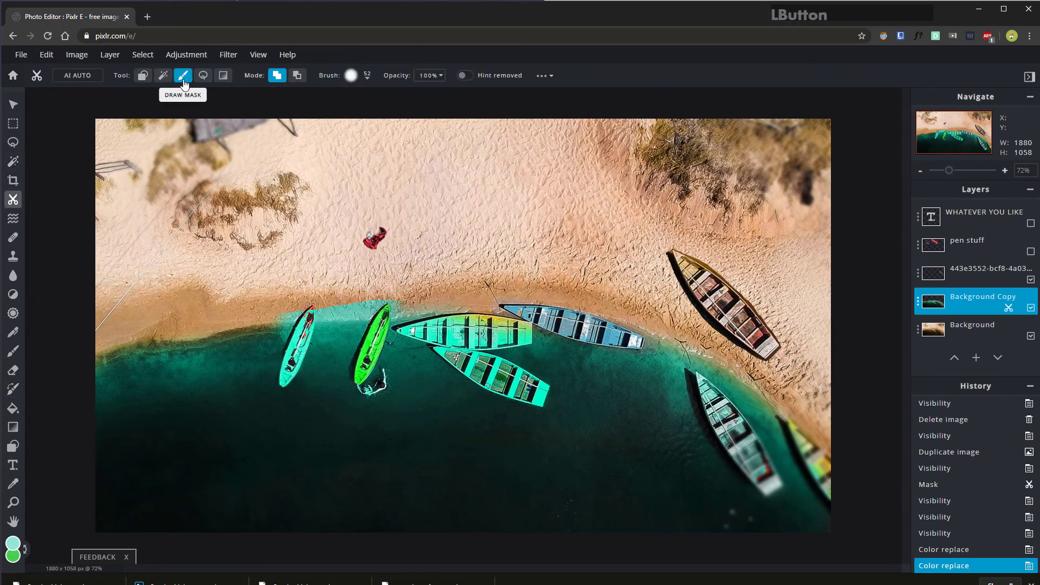
{"action": "left_click", "coordinate": [299, 77]}
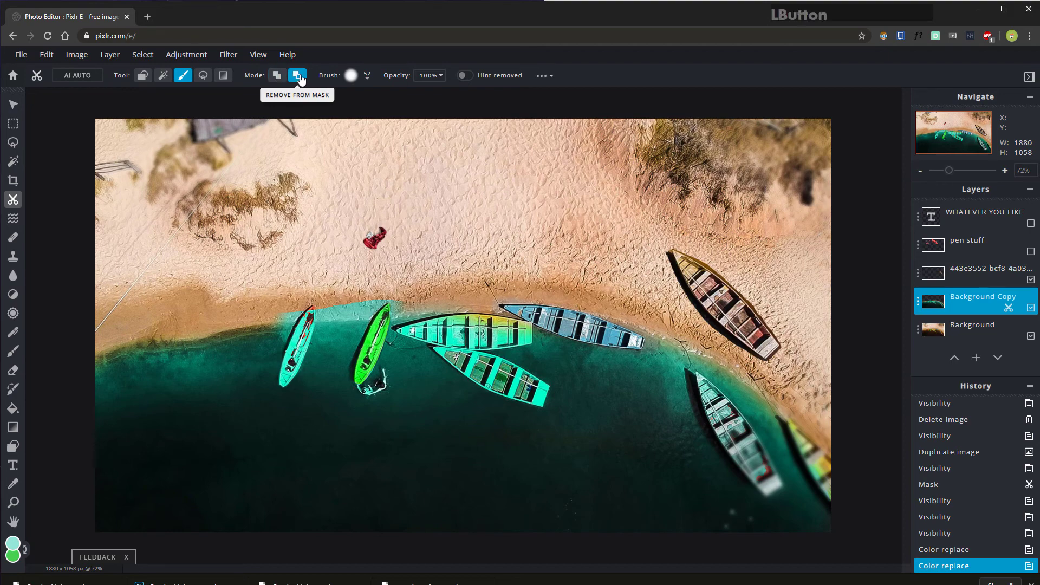
{"action": "left_click", "coordinate": [367, 77]}
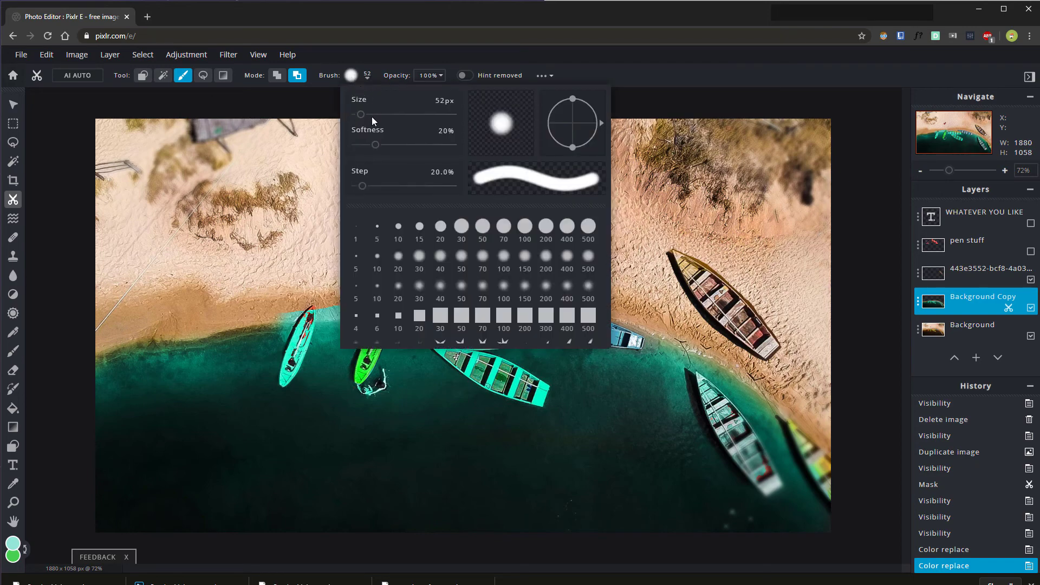
{"action": "left_click_drag", "start_coordinate": [362, 120], "coordinate": [363, 115]}
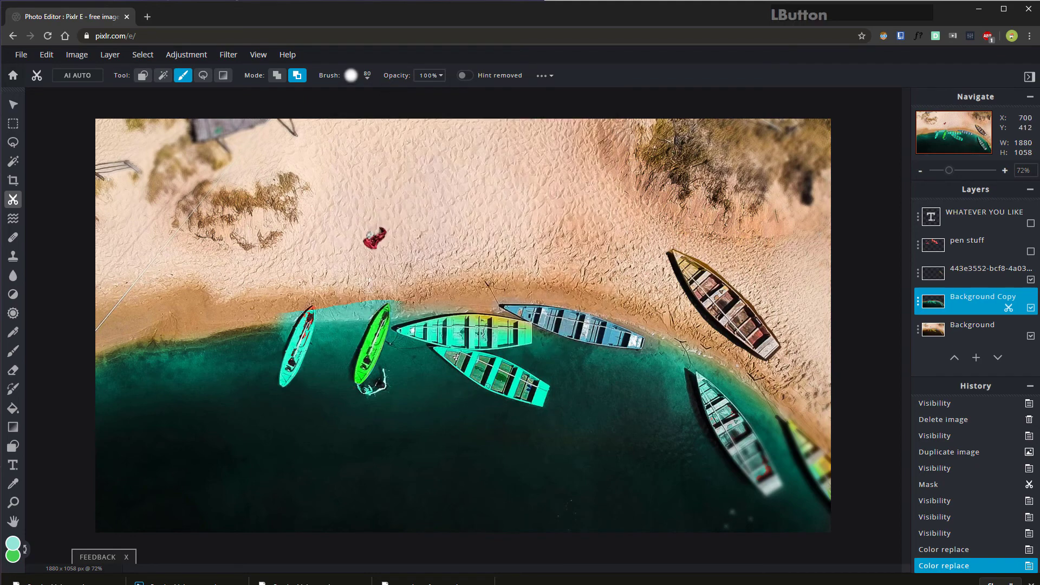
{"action": "left_click_drag", "start_coordinate": [404, 301], "coordinate": [272, 317]}
Step: Restore the orange kayak's original colour by masking it out of Background Copy with a 24 px brush
{"action": "scroll", "coordinate": [303, 352], "scroll_direction": "up", "scroll_amount": 8}
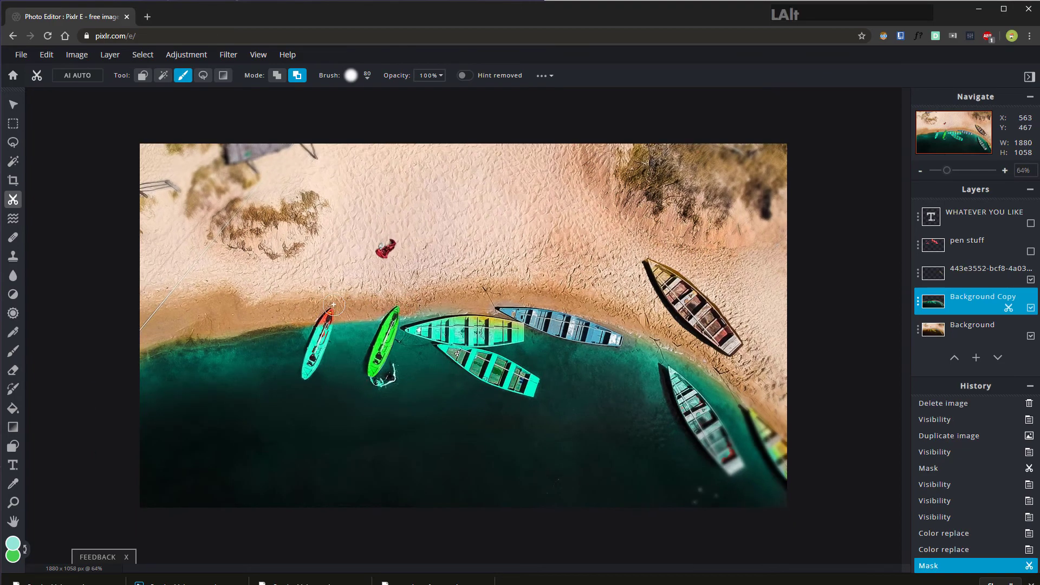
{"action": "scroll", "coordinate": [265, 362], "scroll_direction": "up", "scroll_amount": 4}
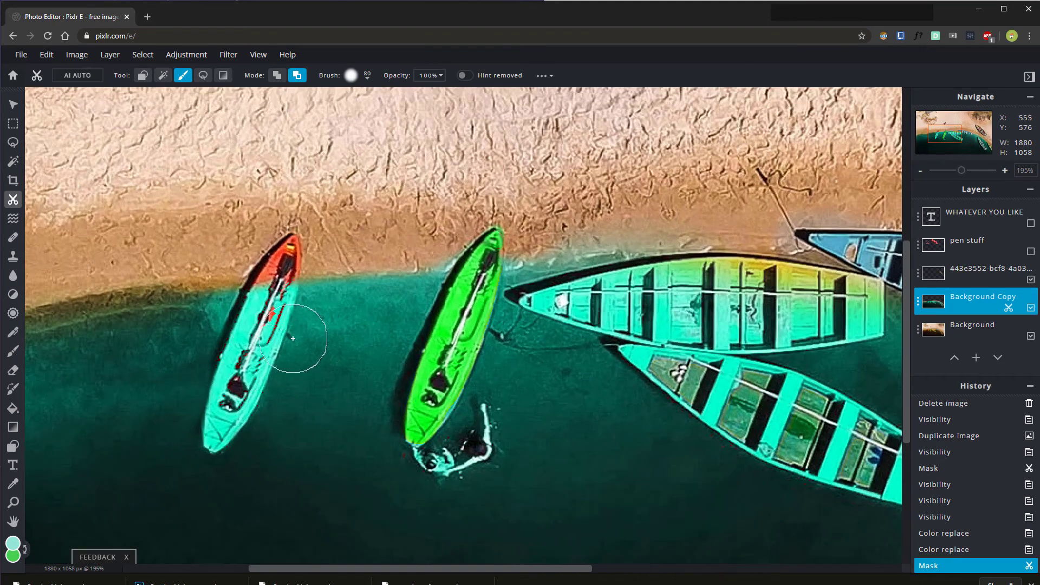
{"action": "scroll", "coordinate": [254, 315], "scroll_direction": "up", "scroll_amount": 1}
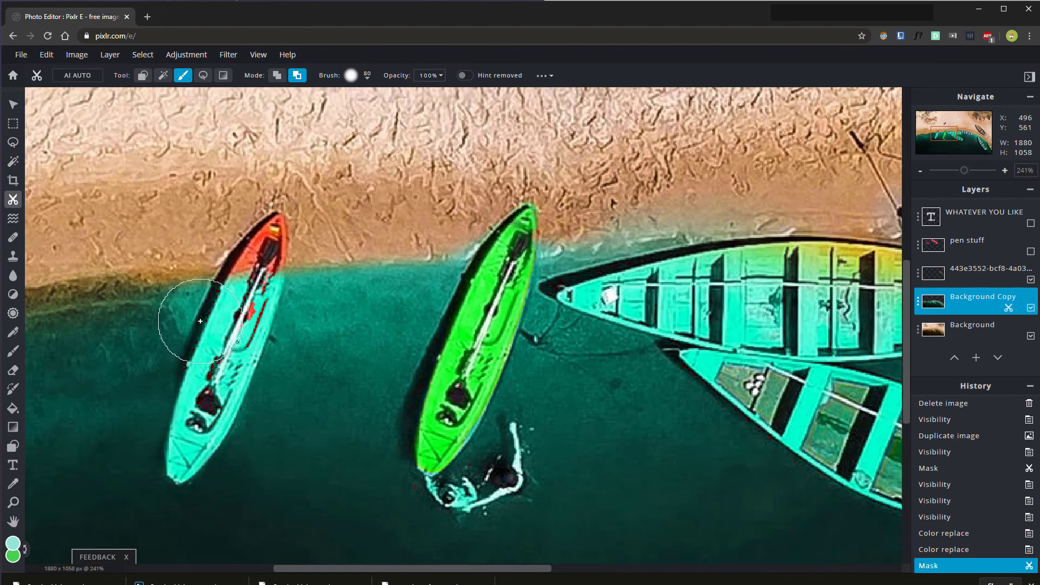
{"action": "left_click", "coordinate": [366, 79]}
{"action": "left_click", "coordinate": [359, 115]}
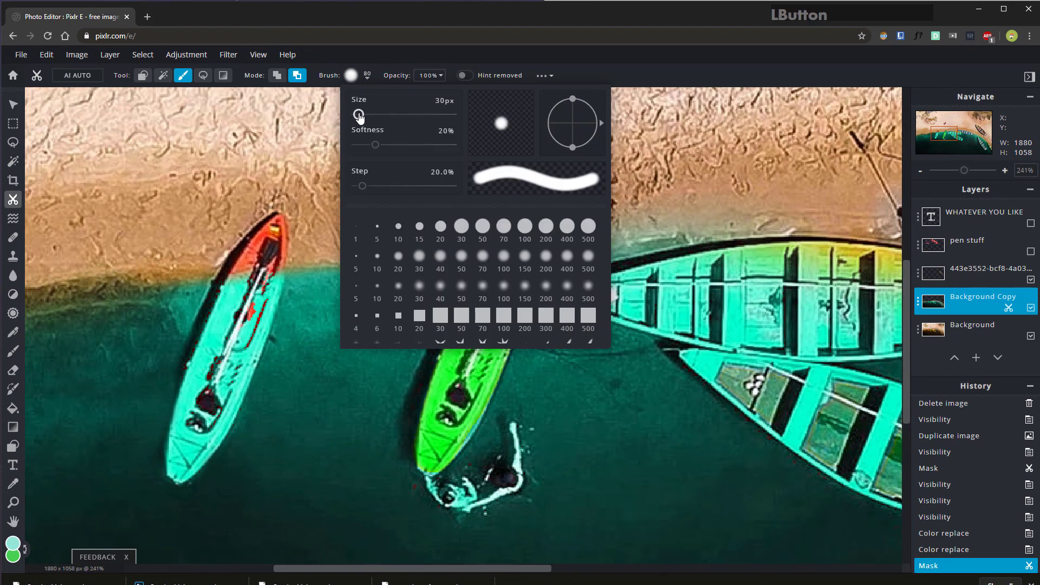
{"action": "left_click_drag", "start_coordinate": [359, 115], "coordinate": [358, 115]}
{"action": "left_click", "coordinate": [386, 51]}
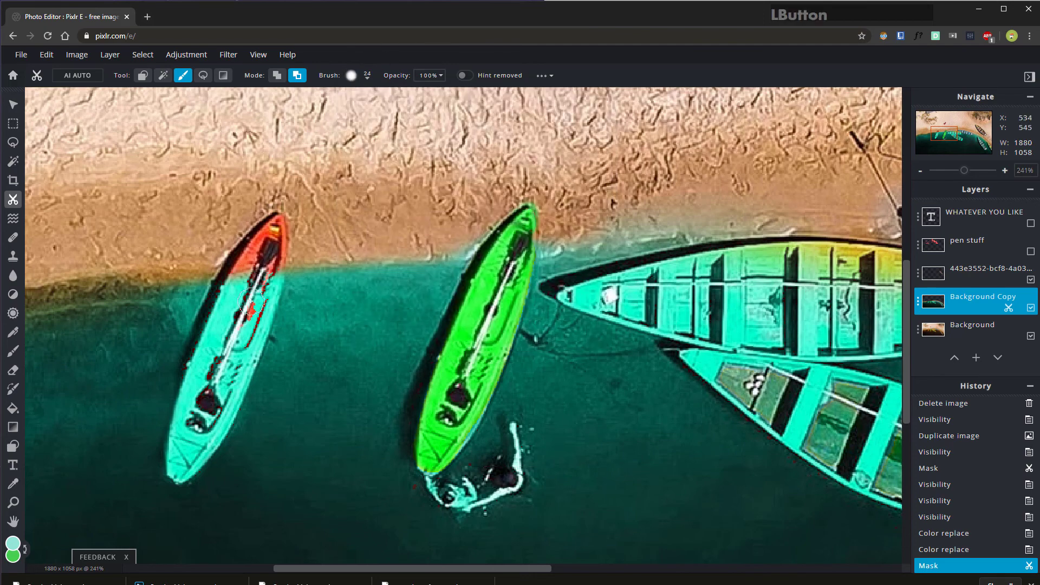
{"action": "mouse_move", "coordinate": [251, 303]}
{"action": "left_mouse_down"}
{"action": "mouse_move", "coordinate": [243, 284]}
{"action": "mouse_move", "coordinate": [226, 338]}
{"action": "mouse_move", "coordinate": [265, 284]}
{"action": "mouse_move", "coordinate": [180, 471]}
{"action": "mouse_move", "coordinate": [232, 303]}
{"action": "left_mouse_up"}
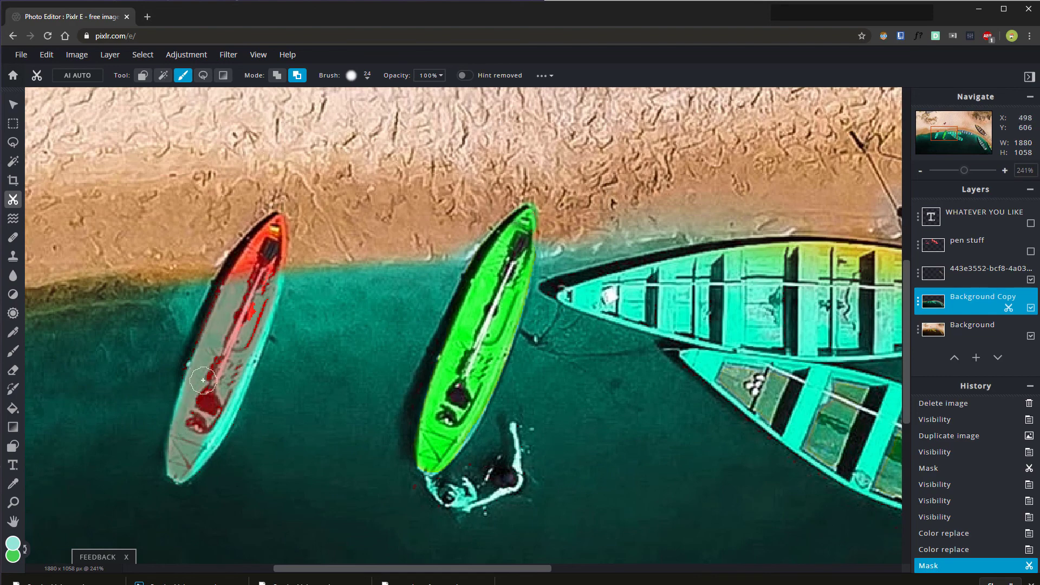
{"action": "mouse_move", "coordinate": [203, 380]}
{"action": "left_mouse_down"}
{"action": "mouse_move", "coordinate": [222, 417]}
{"action": "mouse_move", "coordinate": [239, 358]}
{"action": "left_mouse_up"}
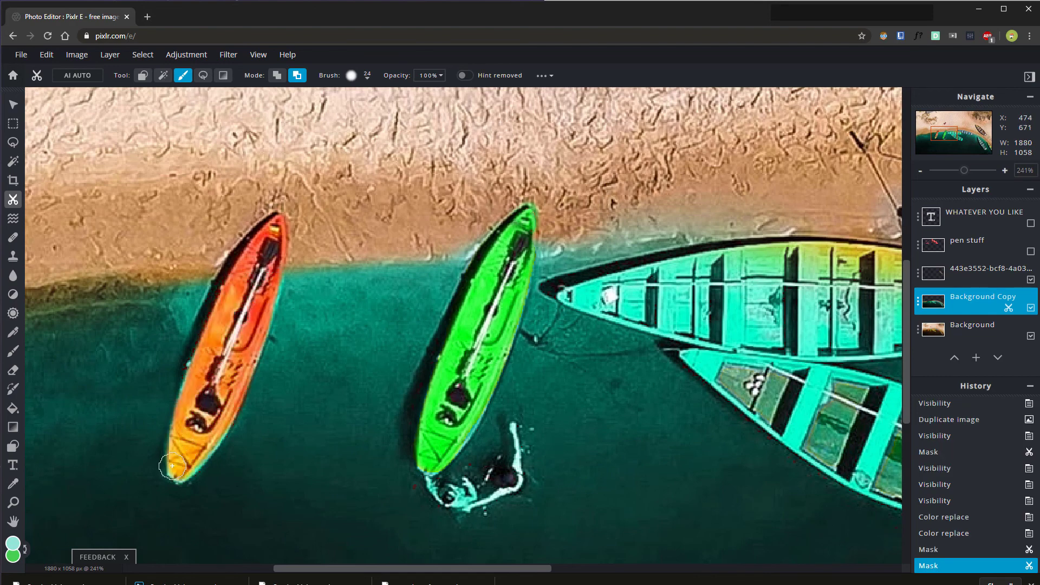
Step: Mask out a patch of water beside the orange kayak's lower end and paint it back in add mode
{"action": "mouse_move", "coordinate": [186, 466]}
{"action": "left_mouse_down"}
{"action": "mouse_move", "coordinate": [228, 405]}
{"action": "mouse_move", "coordinate": [209, 409]}
{"action": "mouse_move", "coordinate": [199, 452]}
{"action": "mouse_move", "coordinate": [215, 421]}
{"action": "mouse_move", "coordinate": [214, 444]}
{"action": "mouse_move", "coordinate": [253, 490]}
{"action": "left_mouse_up"}
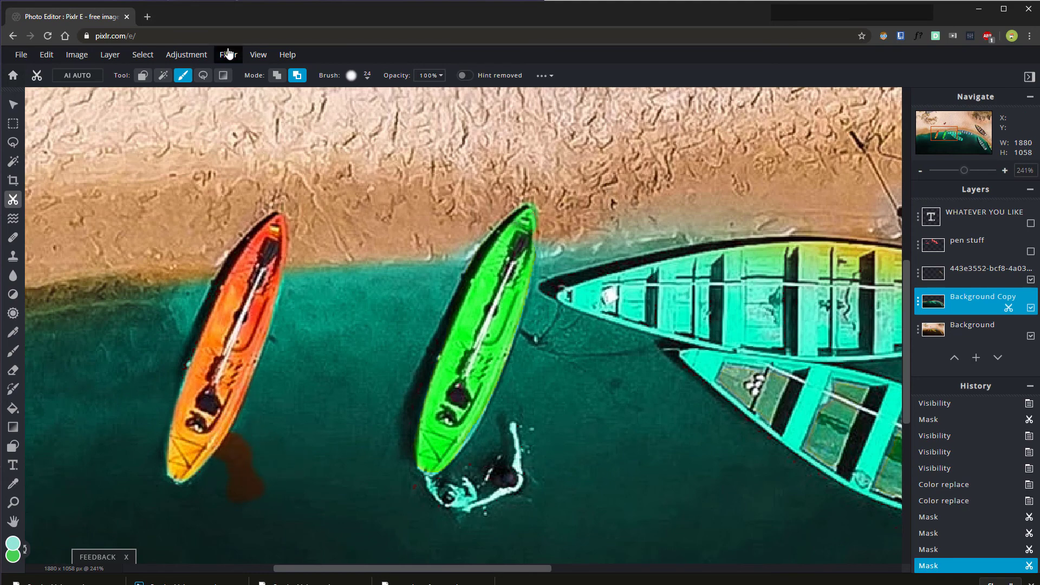
{"action": "left_click", "coordinate": [277, 76]}
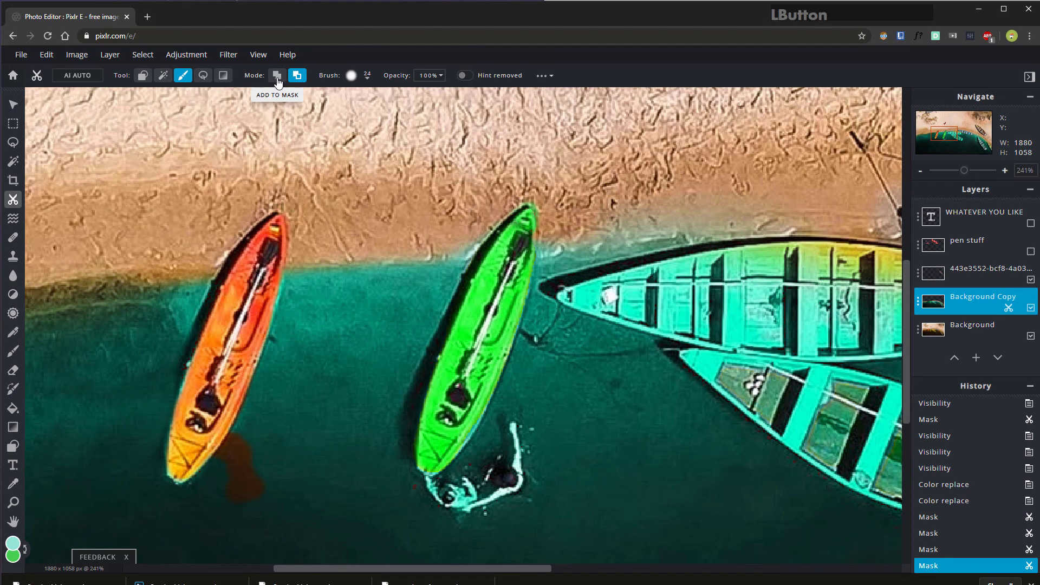
{"action": "mouse_move", "coordinate": [248, 501]}
{"action": "left_mouse_down"}
{"action": "mouse_move", "coordinate": [262, 483]}
{"action": "mouse_move", "coordinate": [244, 475]}
{"action": "mouse_move", "coordinate": [244, 450]}
{"action": "mouse_move", "coordinate": [225, 466]}
{"action": "mouse_move", "coordinate": [242, 436]}
{"action": "mouse_move", "coordinate": [222, 461]}
{"action": "left_mouse_up"}
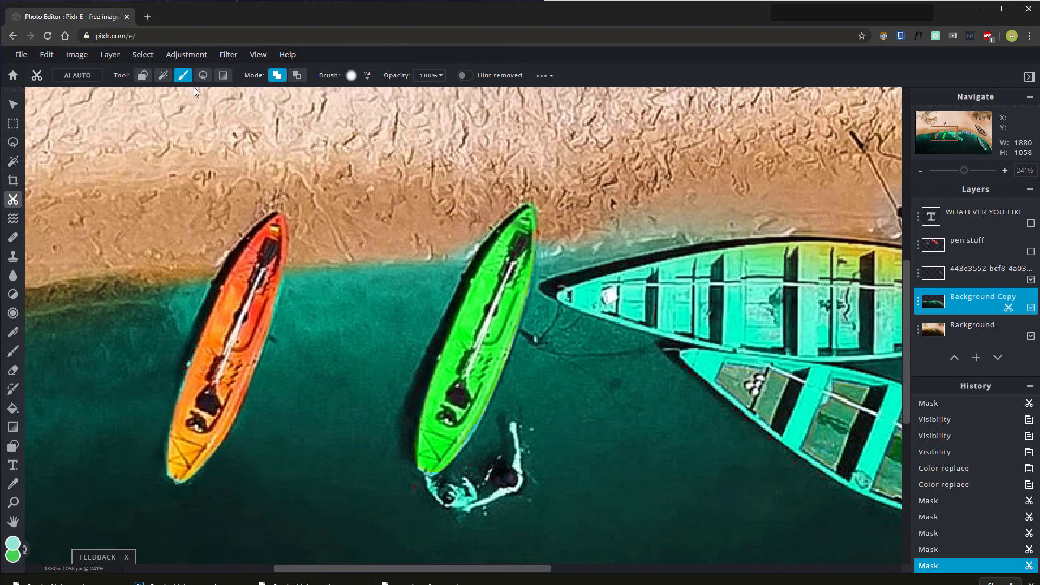
Step: Mask out the two tinted yellow boats beside the green kayak in remove mode to bring back their original colours
{"action": "key", "text": "space"}
{"action": "left_click_drag", "start_coordinate": [700, 283], "coordinate": [298, 223]}
{"action": "left_click", "coordinate": [296, 75]}
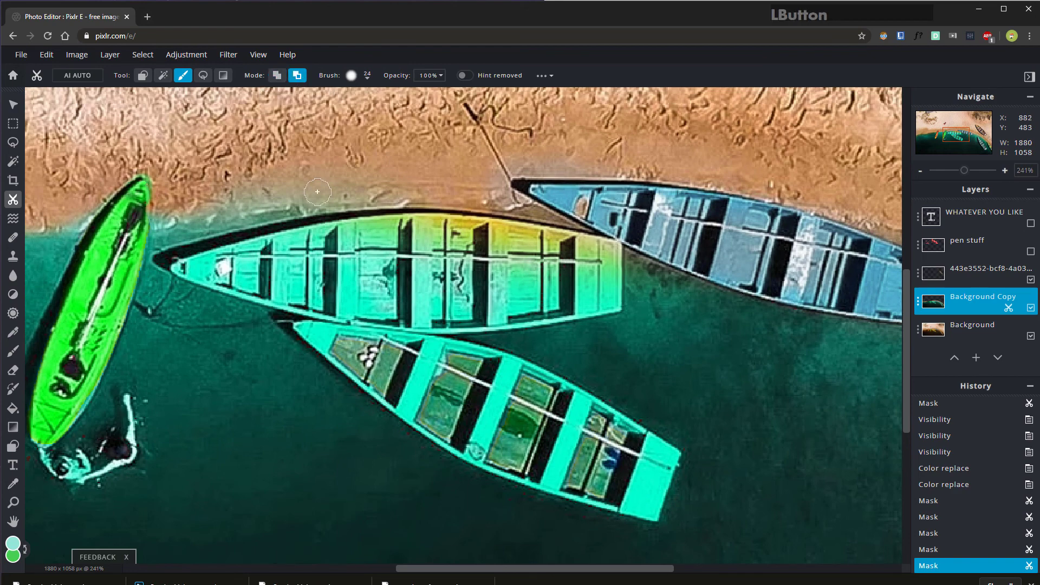
{"action": "mouse_move", "coordinate": [406, 266]}
{"action": "left_mouse_down"}
{"action": "mouse_move", "coordinate": [244, 265]}
{"action": "mouse_move", "coordinate": [303, 233]}
{"action": "mouse_move", "coordinate": [223, 259]}
{"action": "mouse_move", "coordinate": [542, 255]}
{"action": "mouse_move", "coordinate": [266, 287]}
{"action": "mouse_move", "coordinate": [565, 315]}
{"action": "left_mouse_up"}
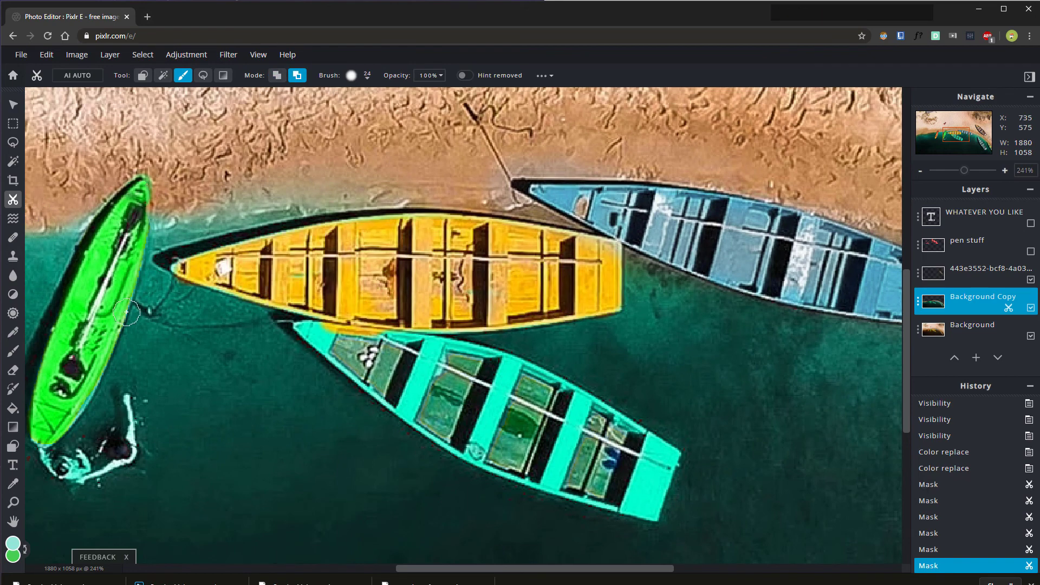
{"action": "left_click", "coordinate": [369, 321]}
{"action": "mouse_move", "coordinate": [331, 331]}
{"action": "left_mouse_down"}
{"action": "mouse_move", "coordinate": [310, 326]}
{"action": "mouse_move", "coordinate": [577, 409]}
{"action": "mouse_move", "coordinate": [612, 464]}
{"action": "mouse_move", "coordinate": [595, 495]}
{"action": "mouse_move", "coordinate": [519, 477]}
{"action": "left_mouse_up"}
Step: Mask out the blue boat, the brown boat in the water and the yellow boat at the photo's right edge
{"action": "key", "text": "space"}
{"action": "left_click_drag", "start_coordinate": [244, 349], "coordinate": [499, 306]}
{"action": "left_click_drag", "start_coordinate": [654, 294], "coordinate": [73, 191]}
{"action": "left_click_drag", "start_coordinate": [574, 353], "coordinate": [209, 232]}
{"action": "mouse_move", "coordinate": [569, 331]}
{"action": "left_mouse_down"}
{"action": "mouse_move", "coordinate": [446, 262]}
{"action": "mouse_move", "coordinate": [467, 319]}
{"action": "mouse_move", "coordinate": [470, 285]}
{"action": "left_mouse_up"}
{"action": "left_click_drag", "start_coordinate": [470, 122], "coordinate": [499, 208]}
{"action": "mouse_move", "coordinate": [538, 273]}
{"action": "left_mouse_down"}
{"action": "mouse_move", "coordinate": [574, 241]}
{"action": "mouse_move", "coordinate": [671, 381]}
{"action": "left_mouse_up"}
{"action": "mouse_move", "coordinate": [566, 332]}
{"action": "left_mouse_down"}
{"action": "mouse_move", "coordinate": [668, 463]}
{"action": "mouse_move", "coordinate": [597, 392]}
{"action": "mouse_move", "coordinate": [726, 470]}
{"action": "left_mouse_up"}
{"action": "left_click_drag", "start_coordinate": [775, 278], "coordinate": [885, 471]}
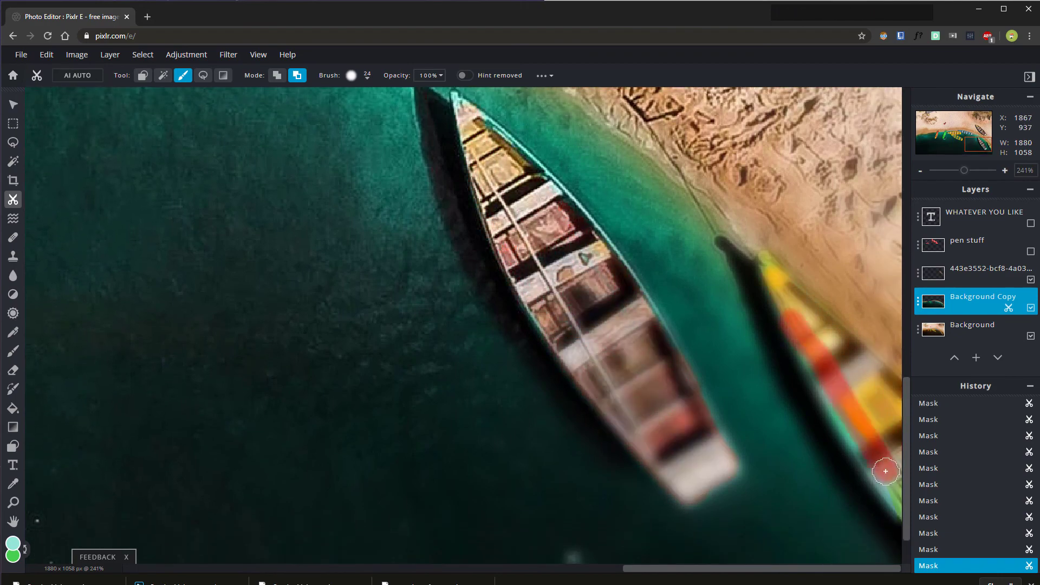
Step: Mask out the swimmer below the green kayak with a smaller brush to restore the natural skin colour
{"action": "left_click_drag", "start_coordinate": [492, 192], "coordinate": [666, 361]}
{"action": "left_click_drag", "start_coordinate": [163, 222], "coordinate": [668, 347]}
{"action": "left_click_drag", "start_coordinate": [306, 345], "coordinate": [717, 220]}
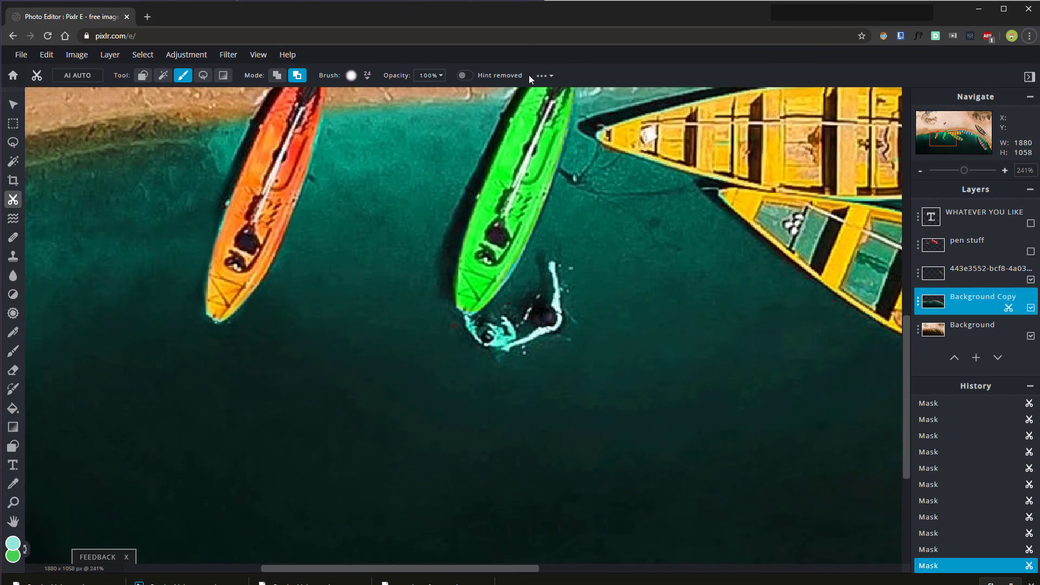
{"action": "scroll", "coordinate": [525, 334], "scroll_direction": "up", "scroll_amount": 3}
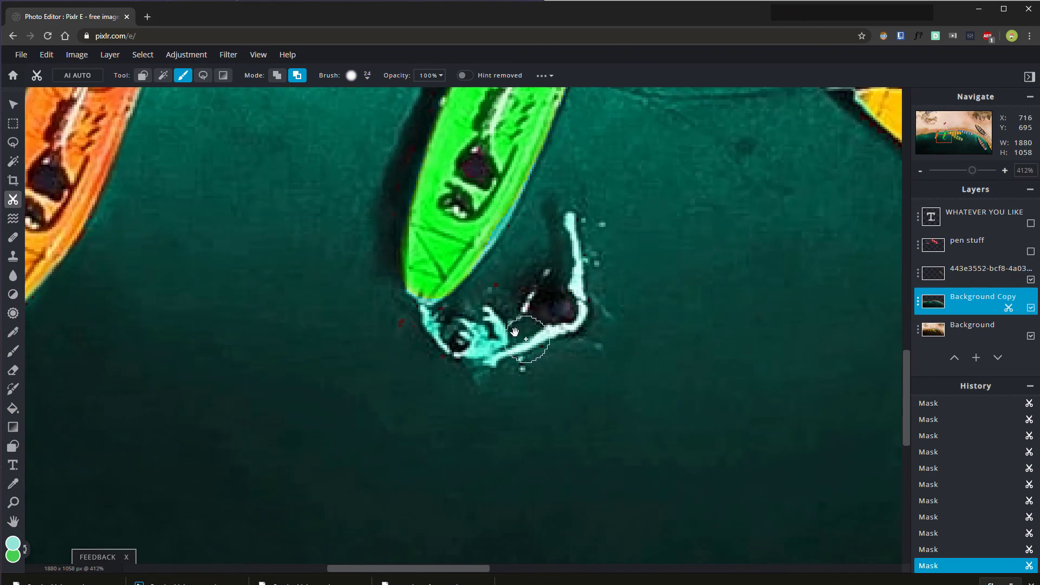
{"action": "left_click", "coordinate": [360, 78]}
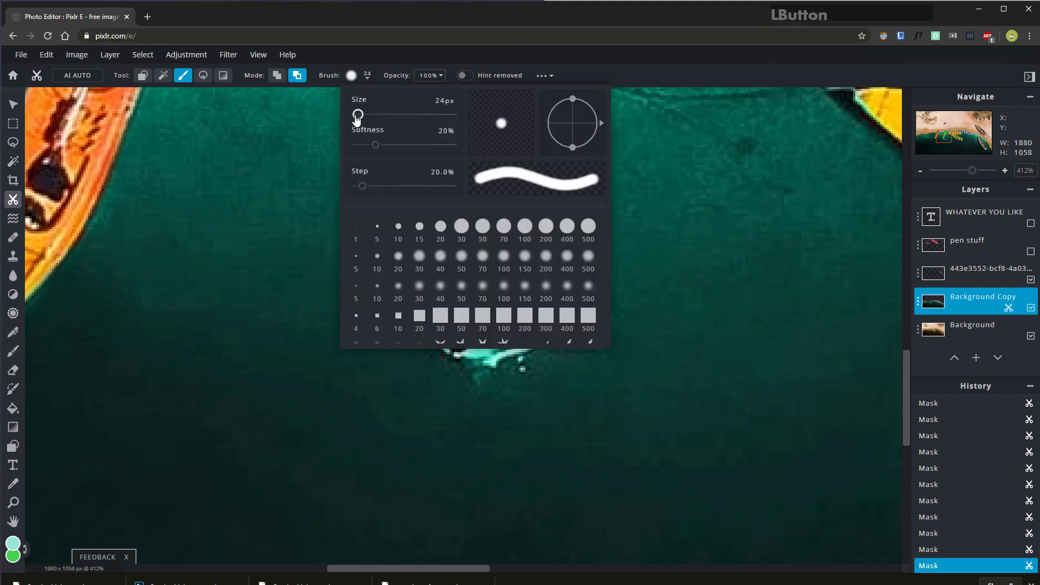
{"action": "left_click_drag", "start_coordinate": [357, 119], "coordinate": [356, 120]}
{"action": "left_click_drag", "start_coordinate": [588, 311], "coordinate": [572, 313]}
{"action": "left_click_drag", "start_coordinate": [546, 330], "coordinate": [501, 352]}
{"action": "mouse_move", "coordinate": [486, 349]}
{"action": "left_mouse_down"}
{"action": "mouse_move", "coordinate": [454, 345]}
{"action": "mouse_move", "coordinate": [566, 320]}
{"action": "mouse_move", "coordinate": [574, 305]}
{"action": "left_mouse_up"}
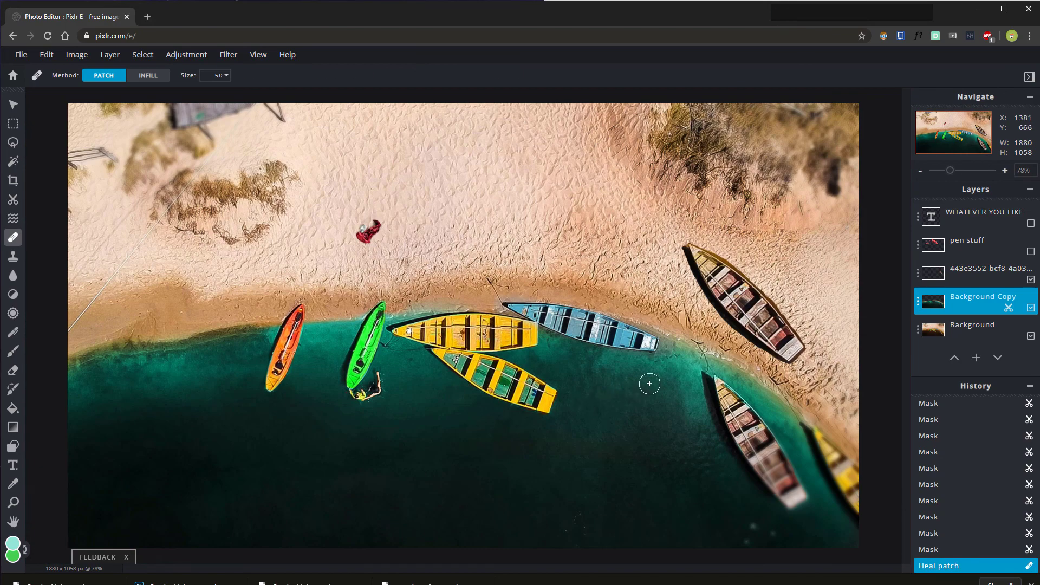
Step: Remove the red towel from the sand on the Background layer with the Heal tool's patch method
{"action": "scroll", "coordinate": [536, 380], "scroll_direction": "down", "scroll_amount": 1}
{"action": "scroll", "coordinate": [524, 379], "scroll_direction": "up", "scroll_amount": 1}
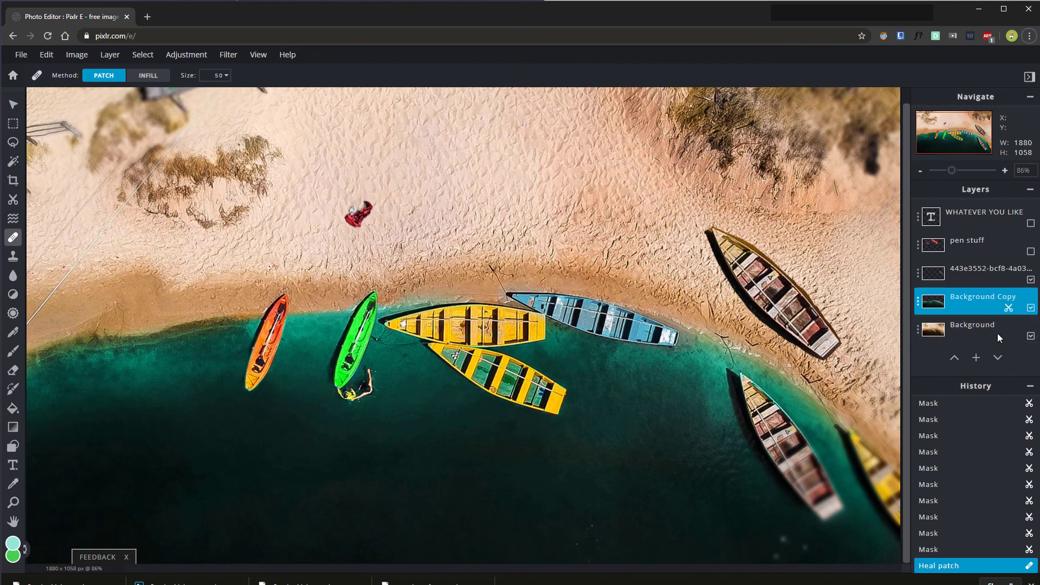
{"action": "left_click", "coordinate": [940, 328]}
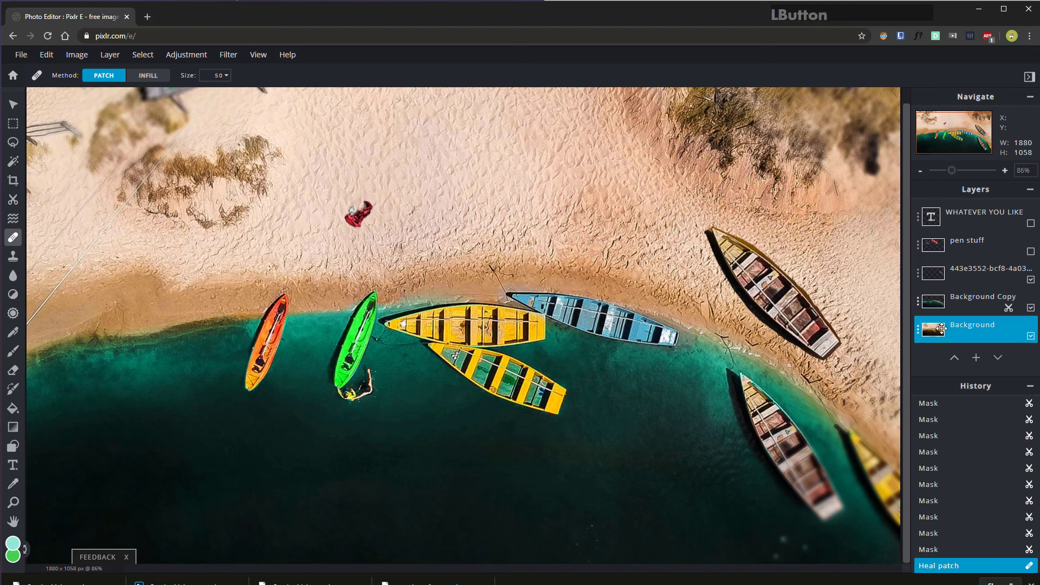
{"action": "left_click", "coordinate": [11, 242]}
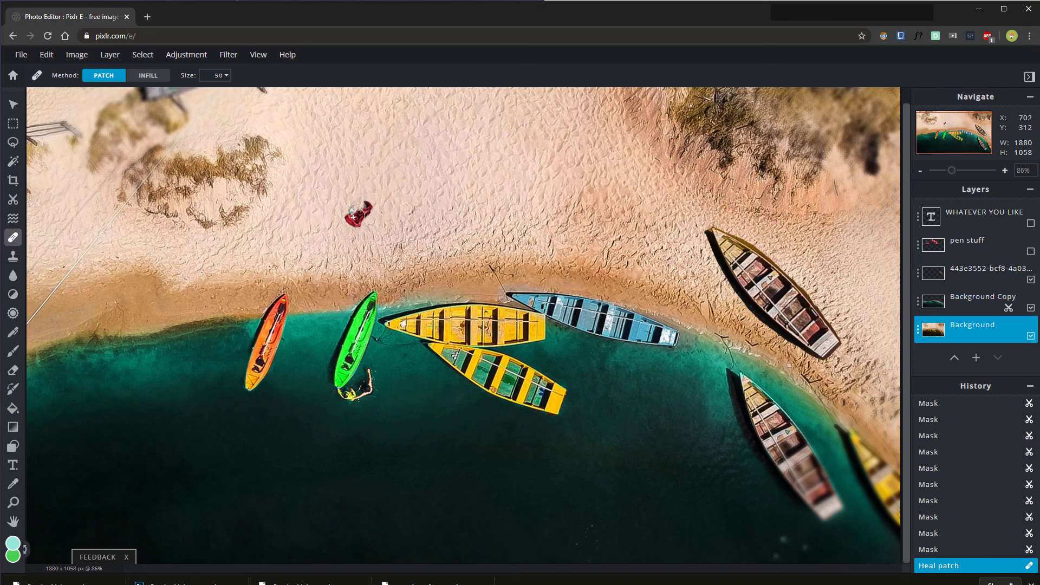
{"action": "left_click_drag", "start_coordinate": [353, 216], "coordinate": [346, 211]}
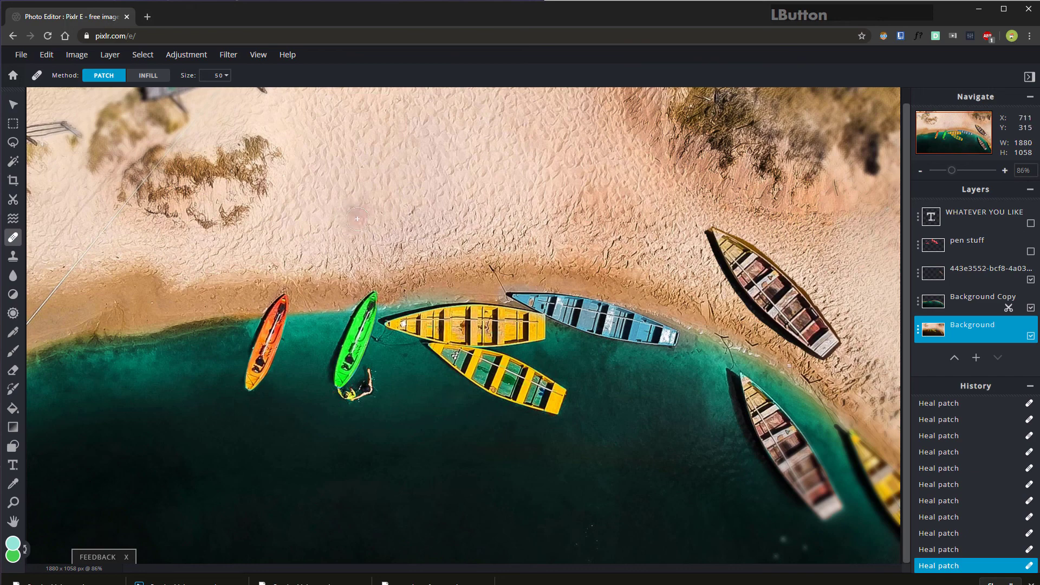
{"action": "scroll", "coordinate": [360, 207], "scroll_direction": "down", "scroll_amount": 3}
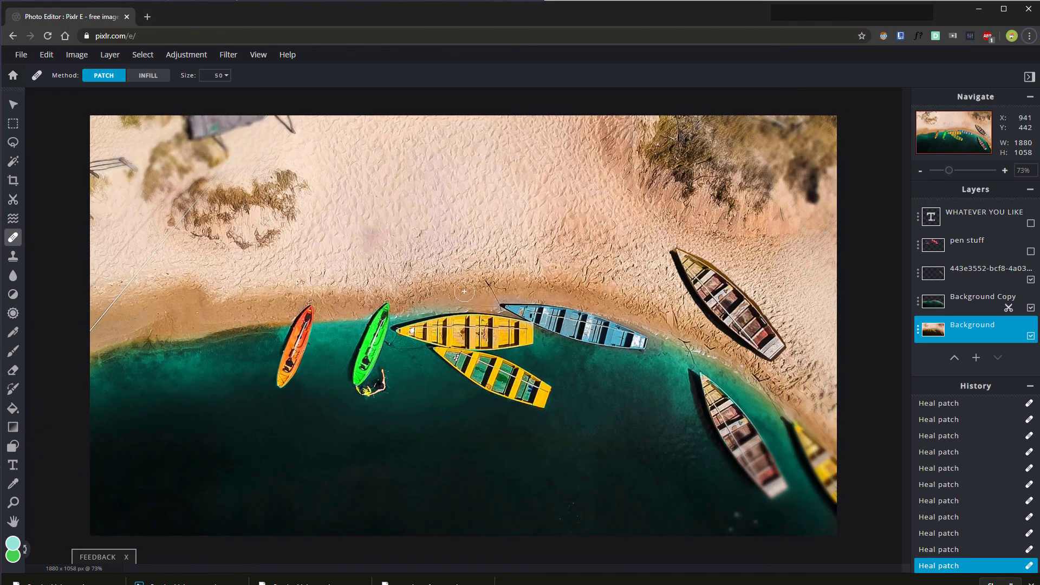
Step: Open the Save Image dialog for the retouched beach photo
{"action": "left_click", "coordinate": [20, 55]}
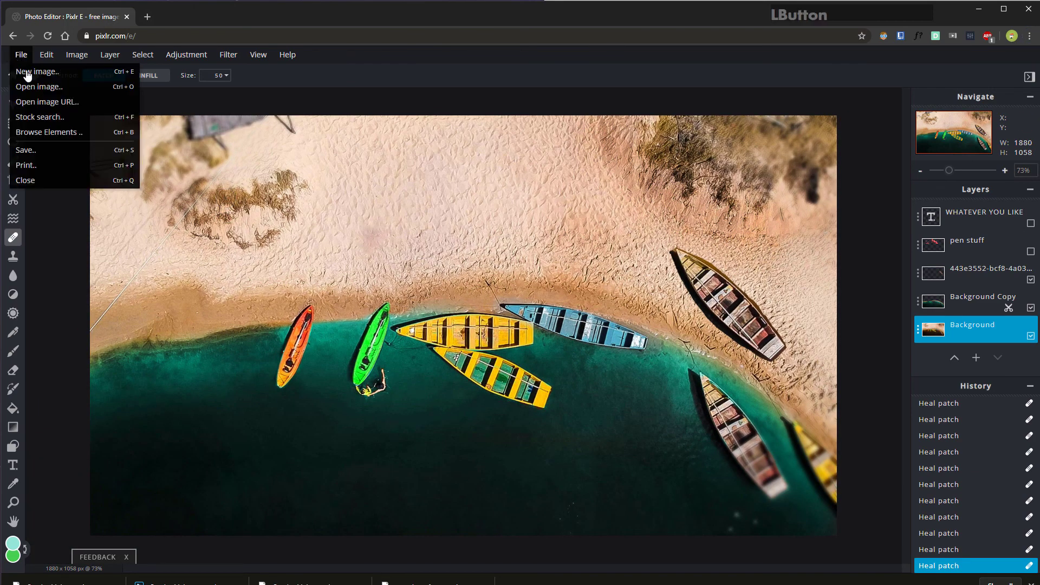
{"action": "left_click", "coordinate": [54, 150]}
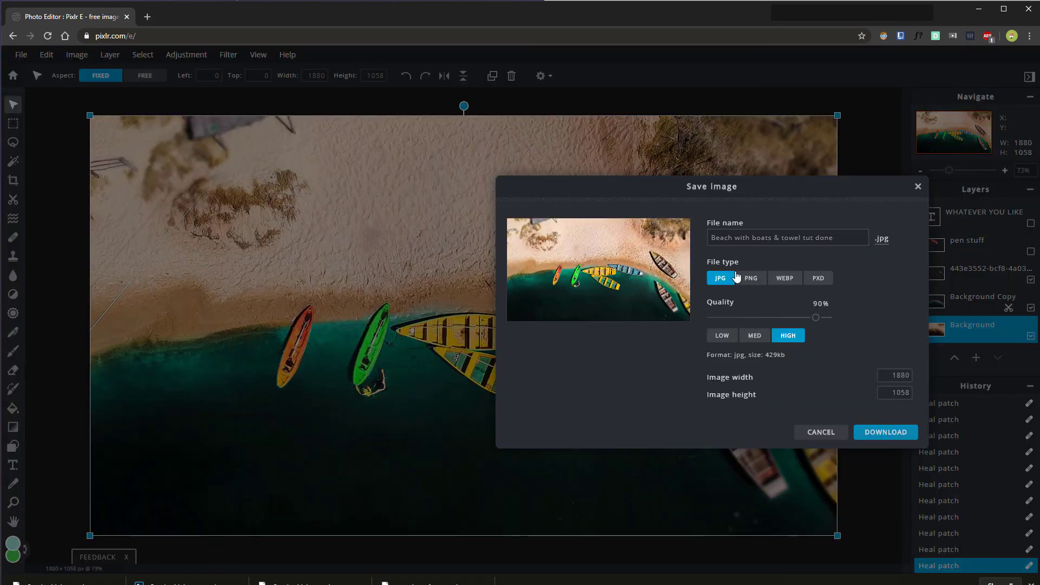